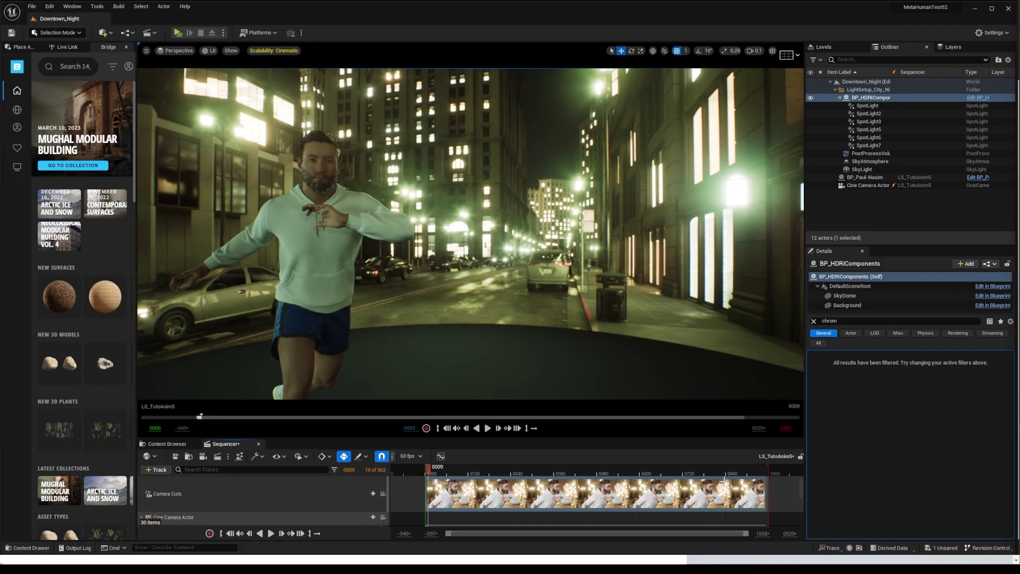
Step: Scrub LS_TutoAnim5 to about frame 606 and enlarge the Sequencer timeline to show the animation tracks
click(429, 474)
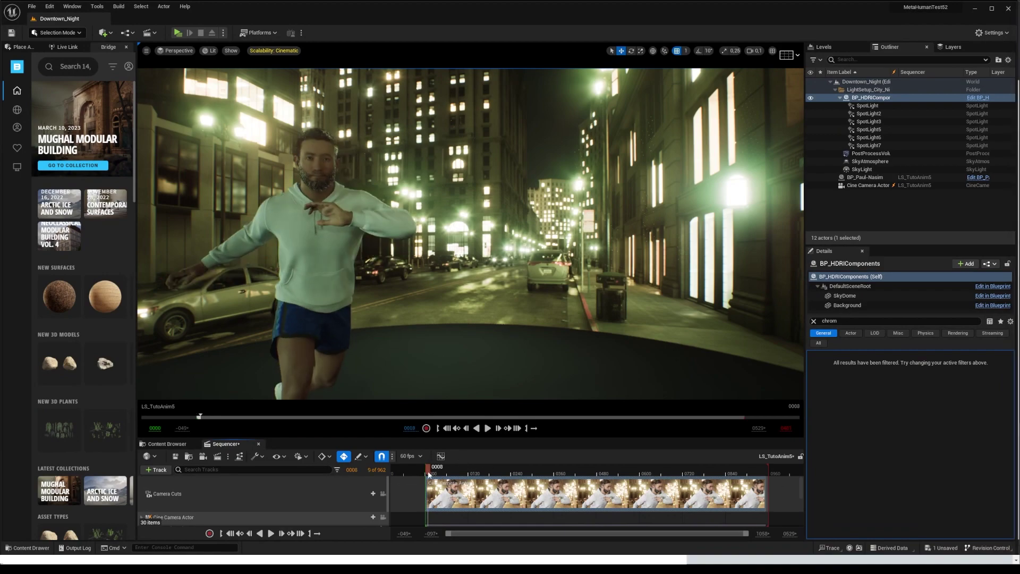
drag(429, 474, 569, 470)
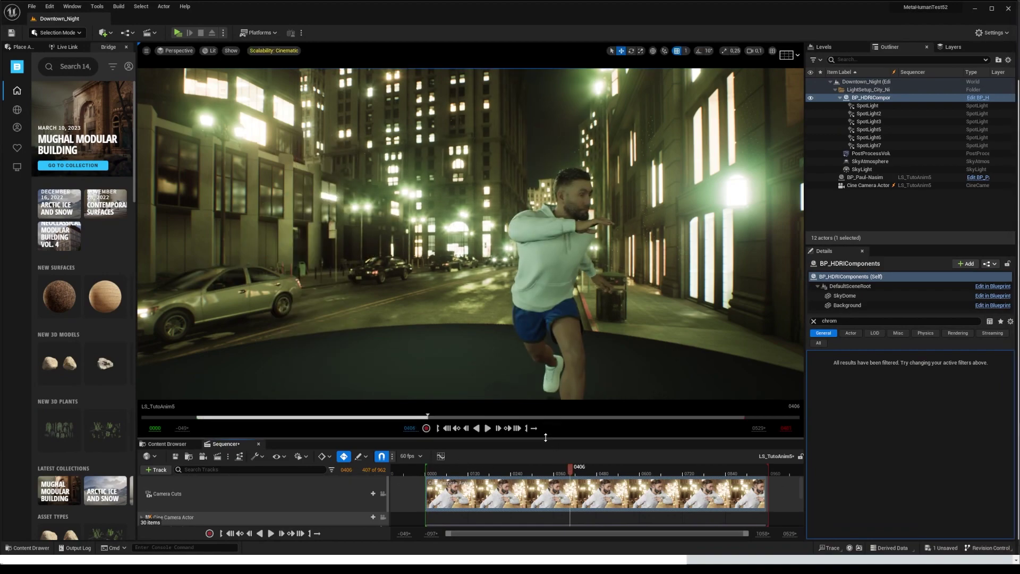
drag(545, 436, 546, 342)
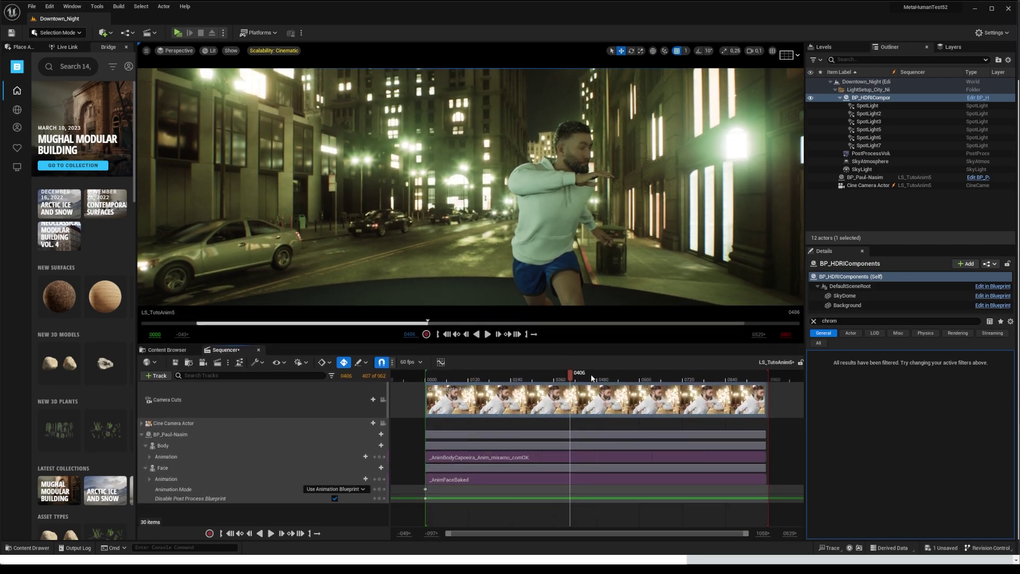
drag(591, 377, 645, 384)
Step: Select the _AnimFaceBaked face section and scrub the sequence forward again from frame 406
click(494, 480)
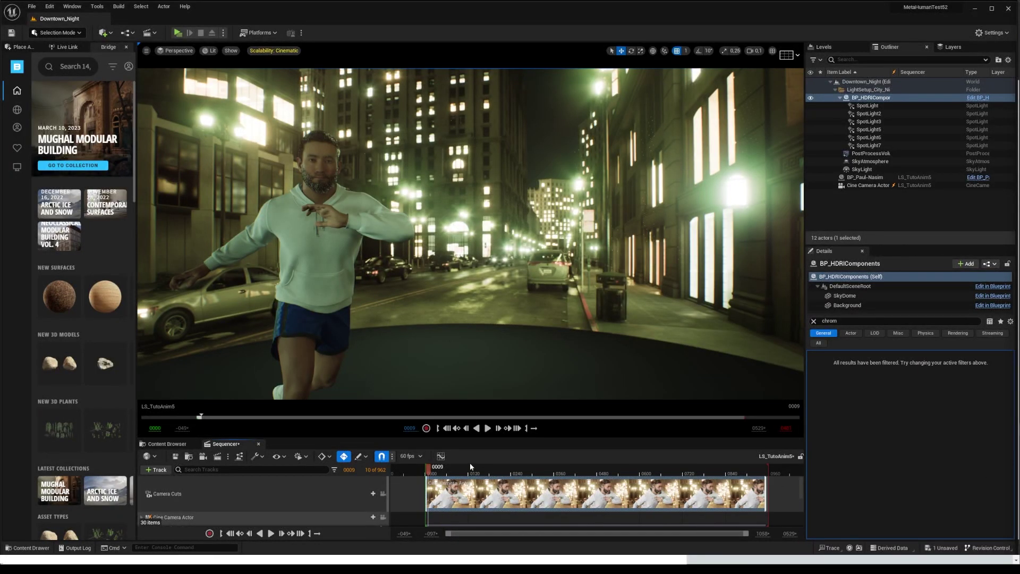
click(429, 473)
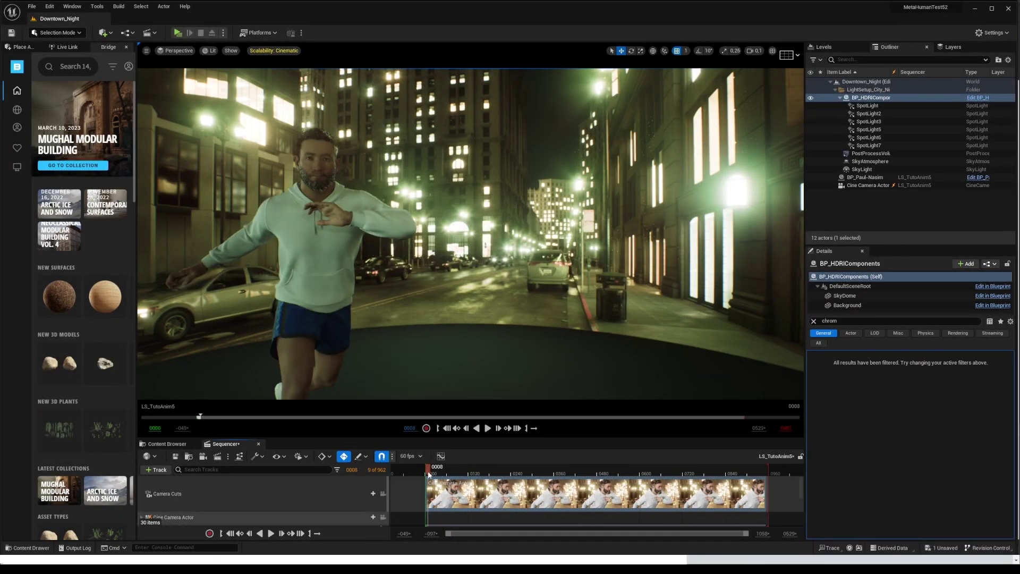
drag(429, 473, 643, 380)
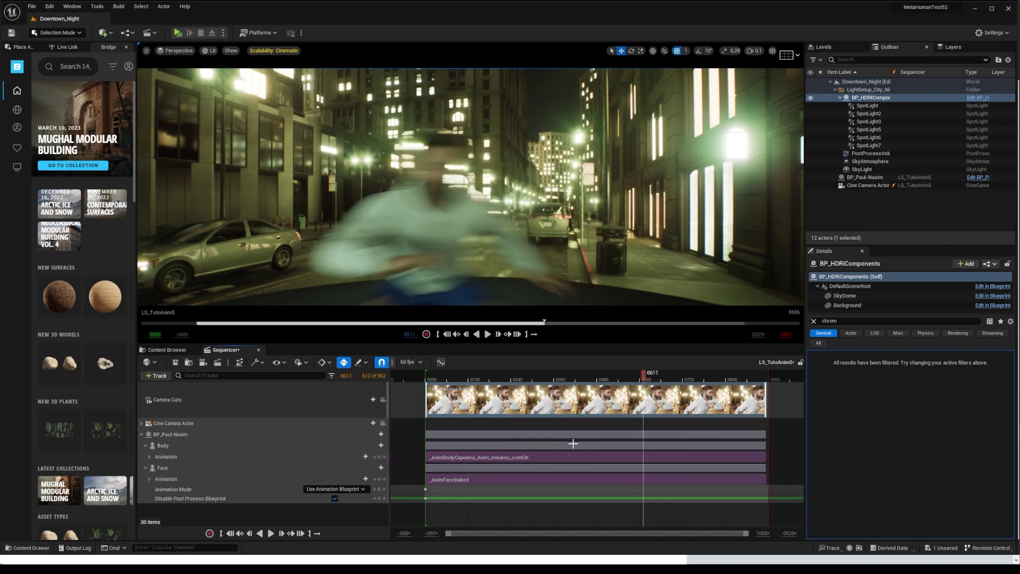
click(489, 479)
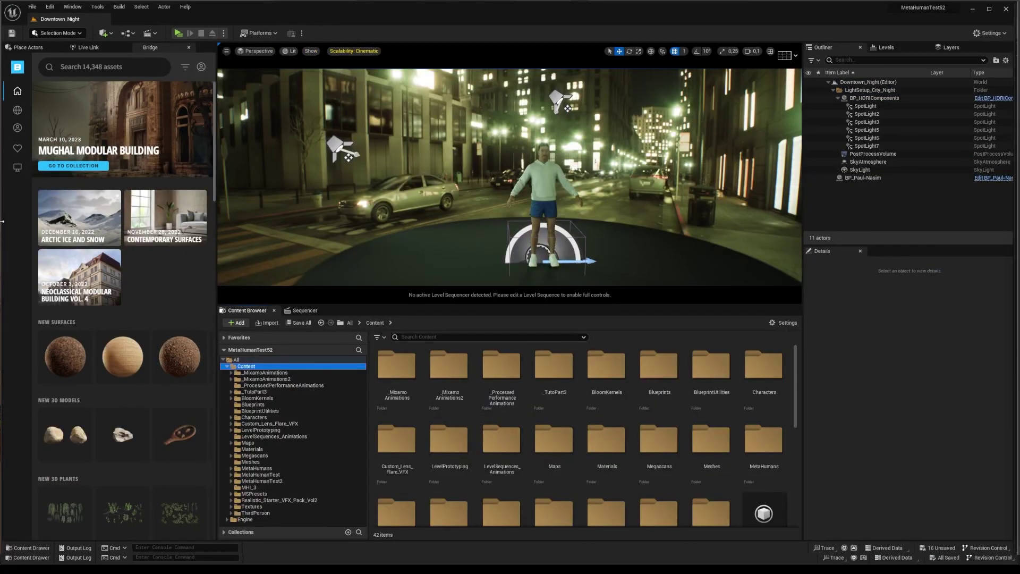
Step: List the local MetaHumans in Bridge and view the bearded MetaHuman's details
click(17, 169)
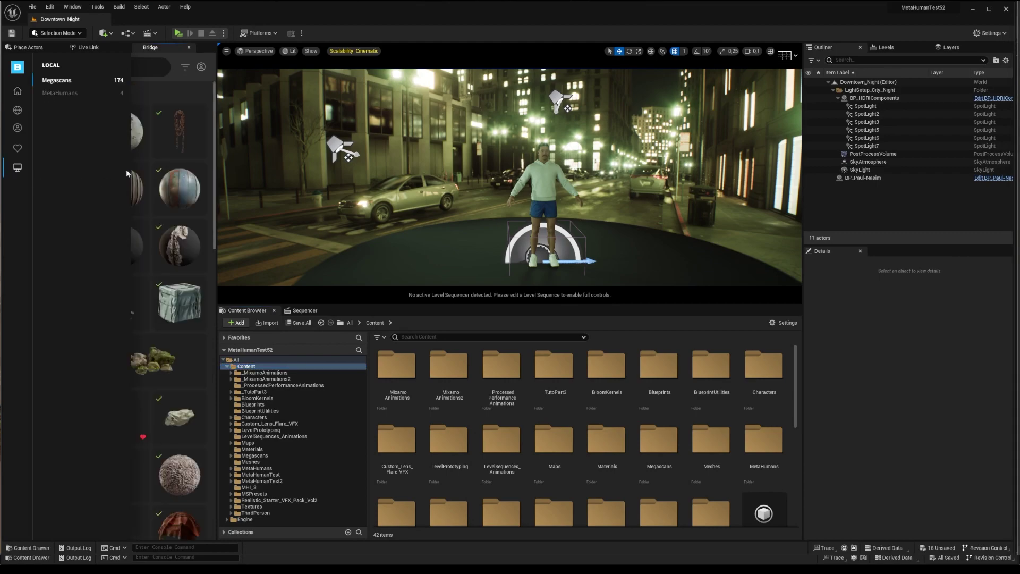
click(59, 93)
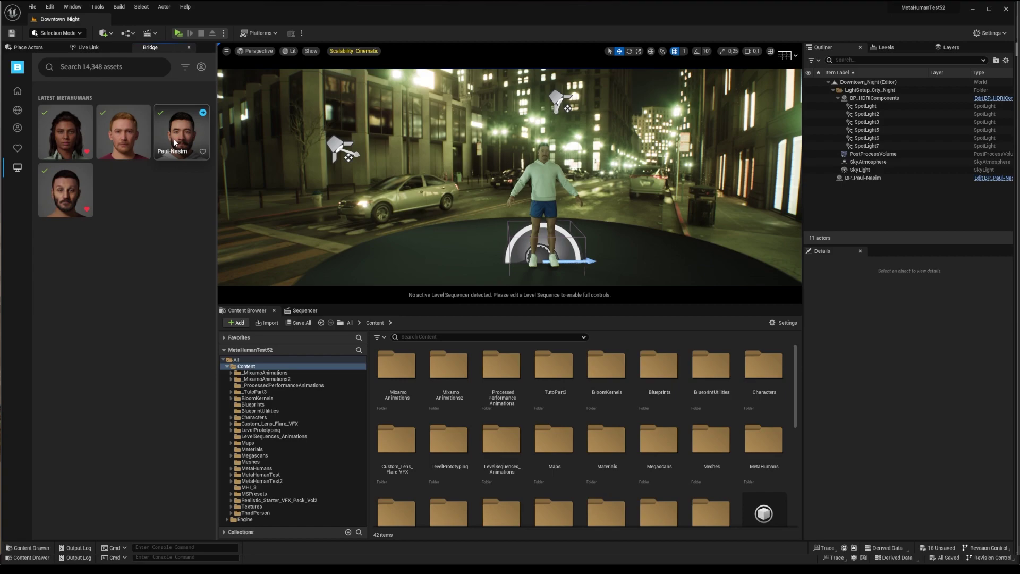
click(175, 142)
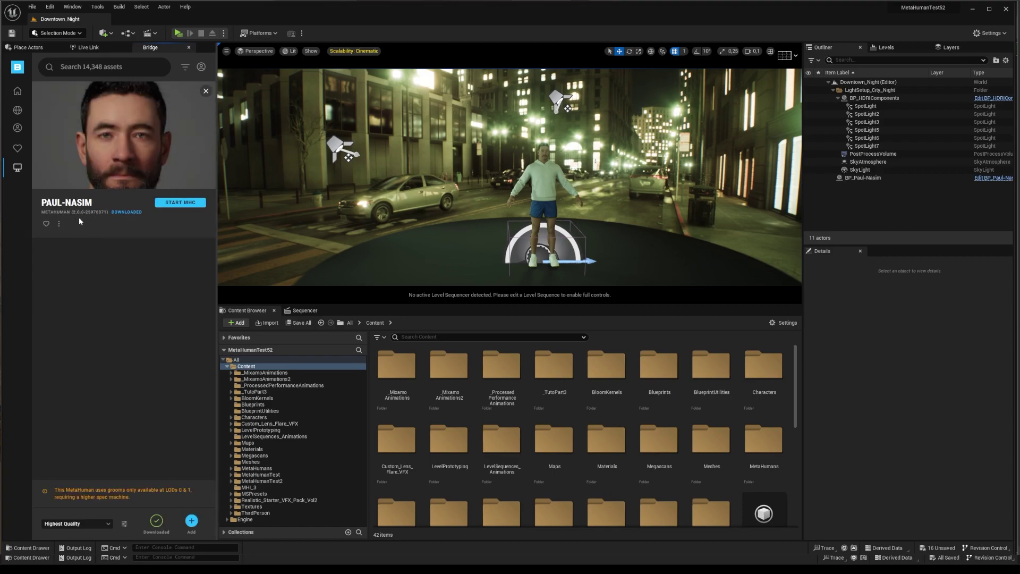
click(204, 92)
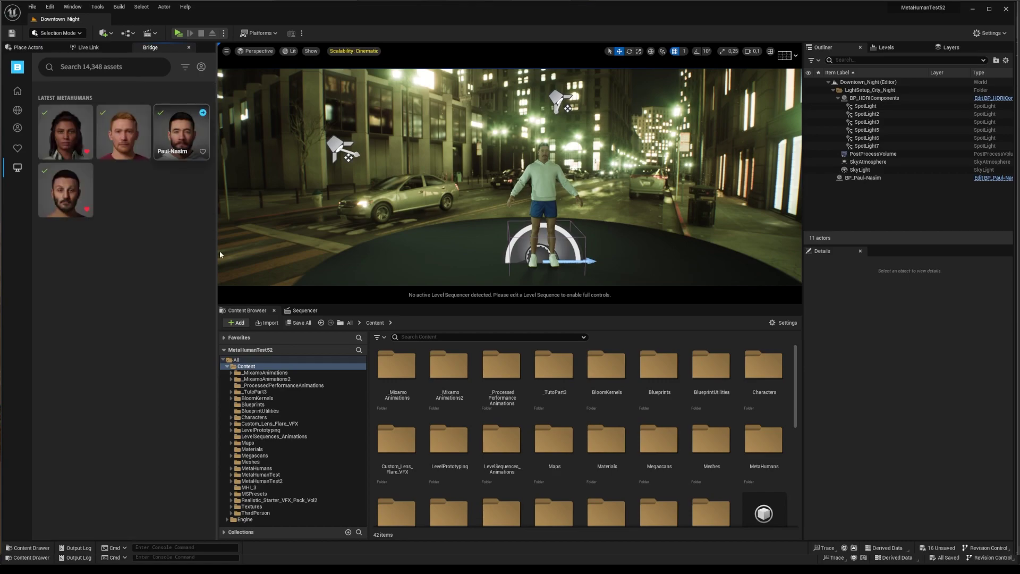
Step: Browse the Content Browser to MetaHumanTest2's Performances folder
click(256, 469)
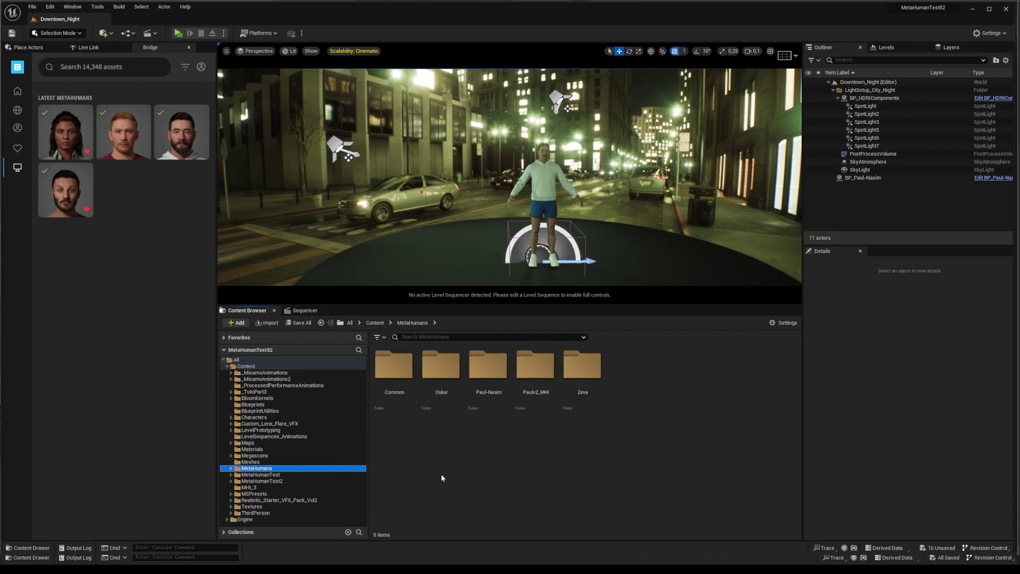
click(228, 367)
click(227, 366)
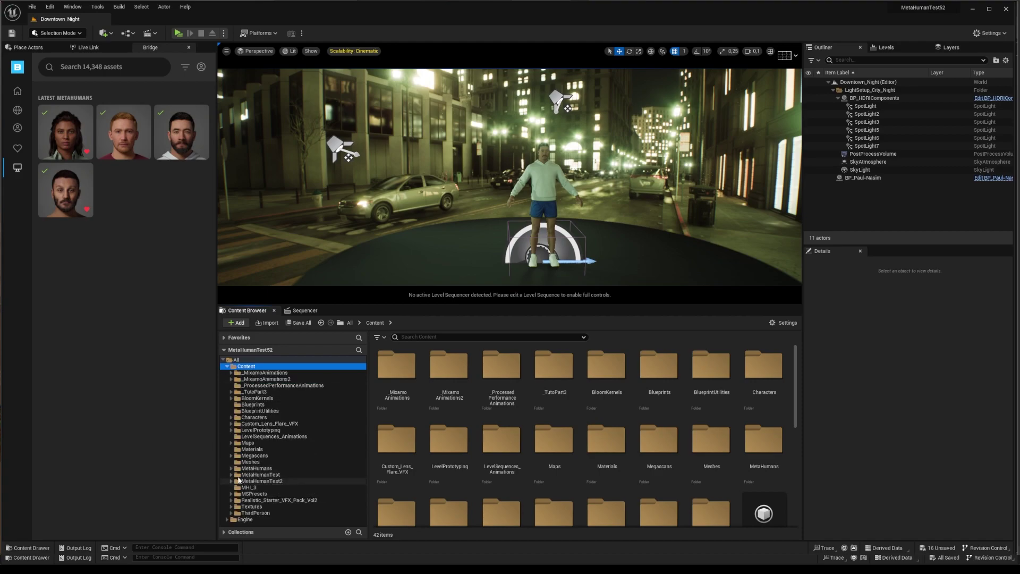
double_click(263, 481)
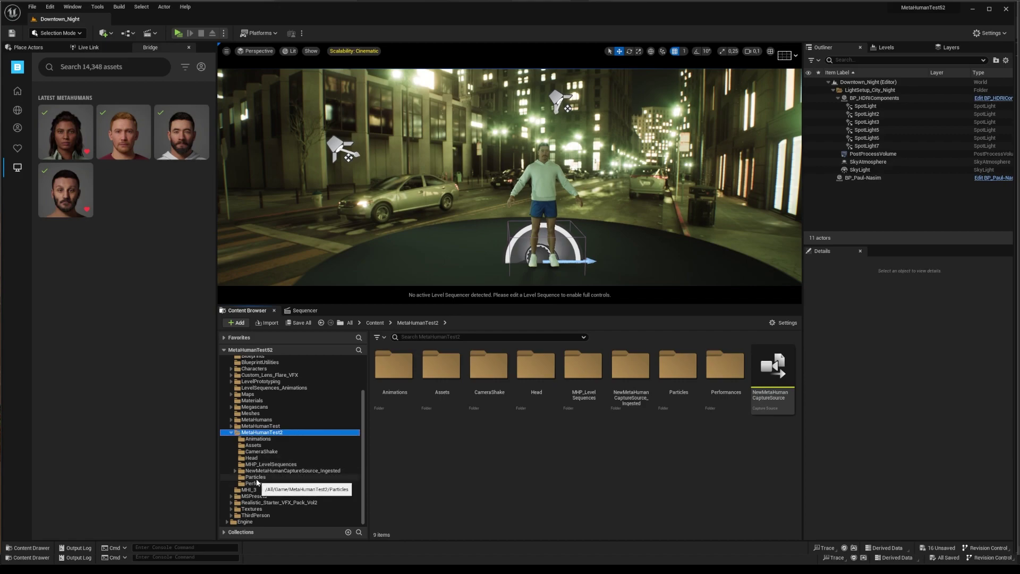
click(260, 484)
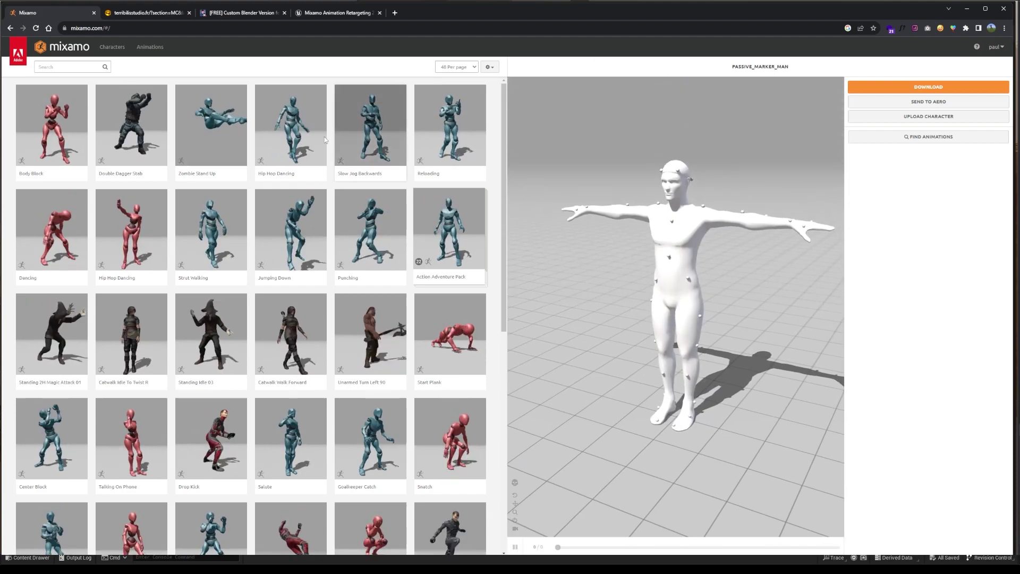
Step: Search characters for 'passive', choose Passive Marker Man, and load the Female Tough Walk animation
click(112, 48)
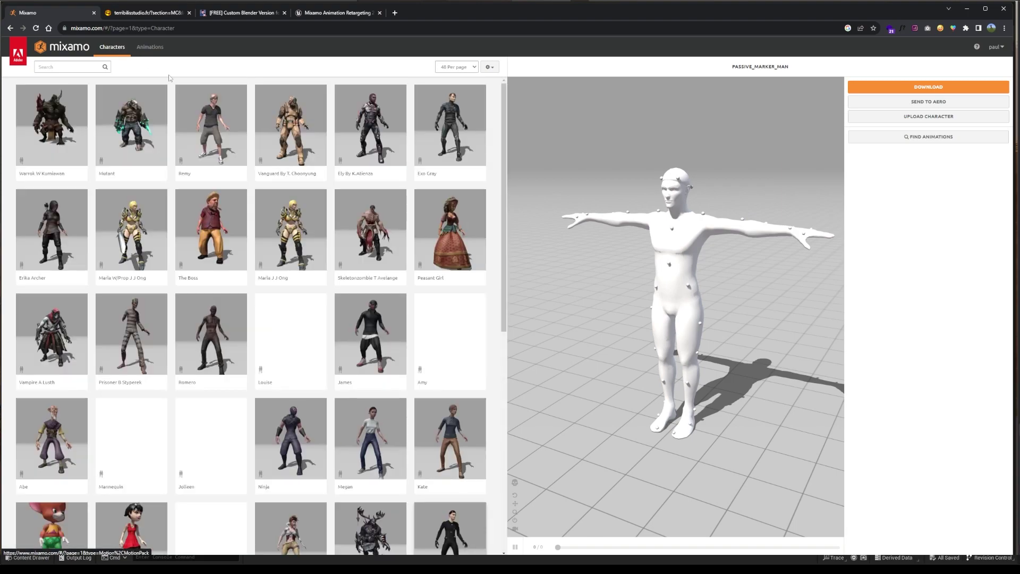
click(59, 65)
text(pa)
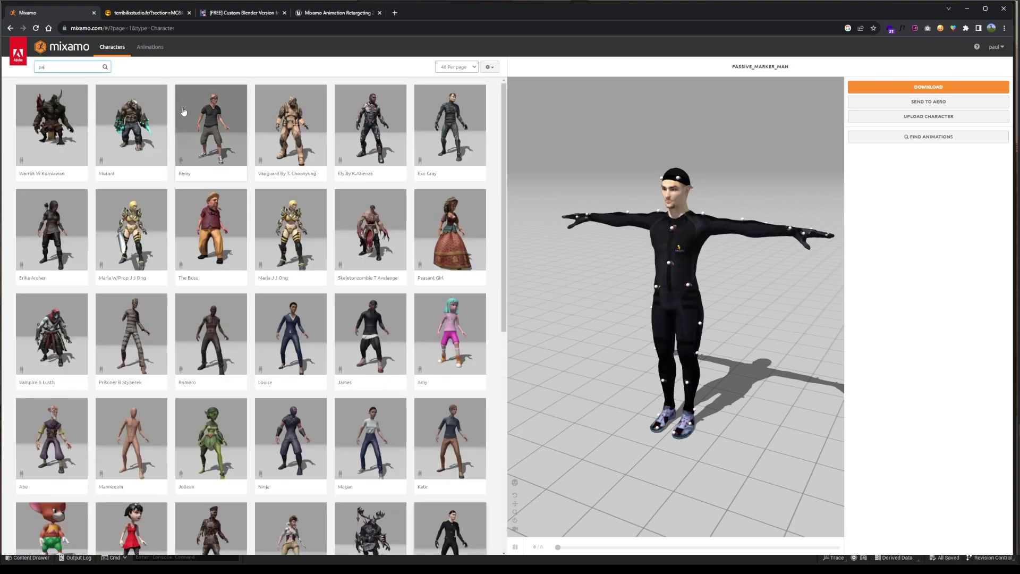
text(ssive)
key(Return)
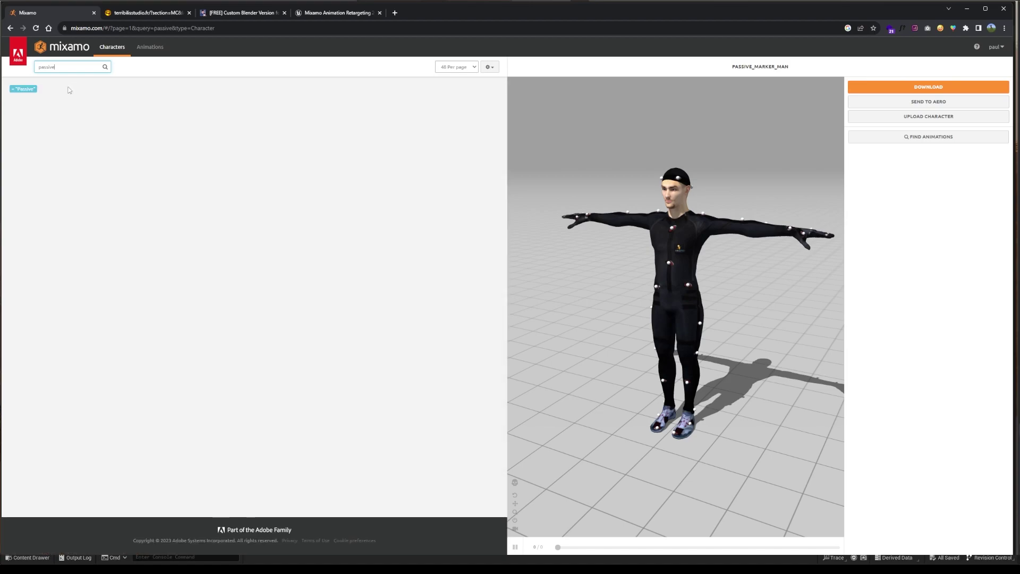
click(255, 146)
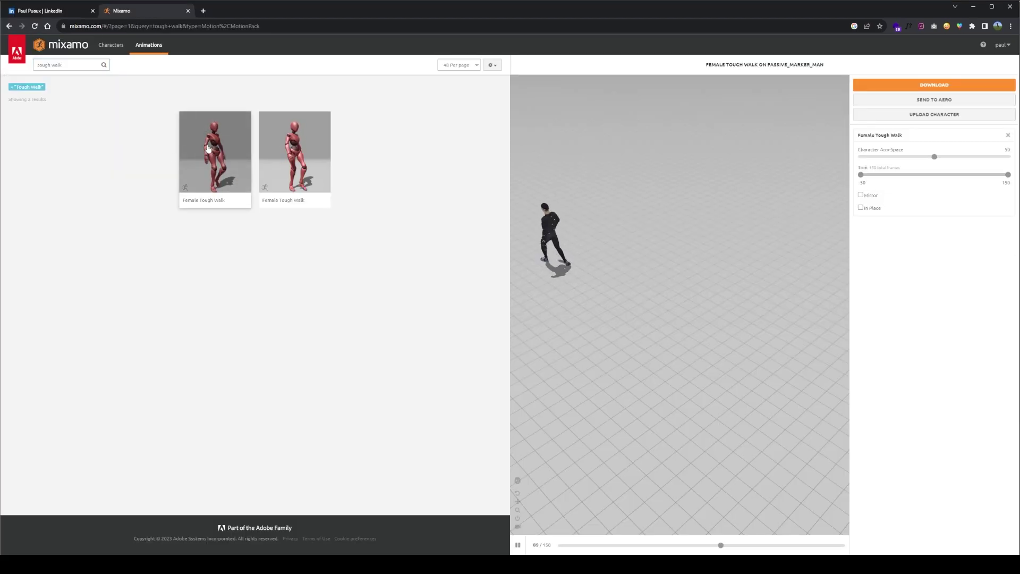
click(208, 148)
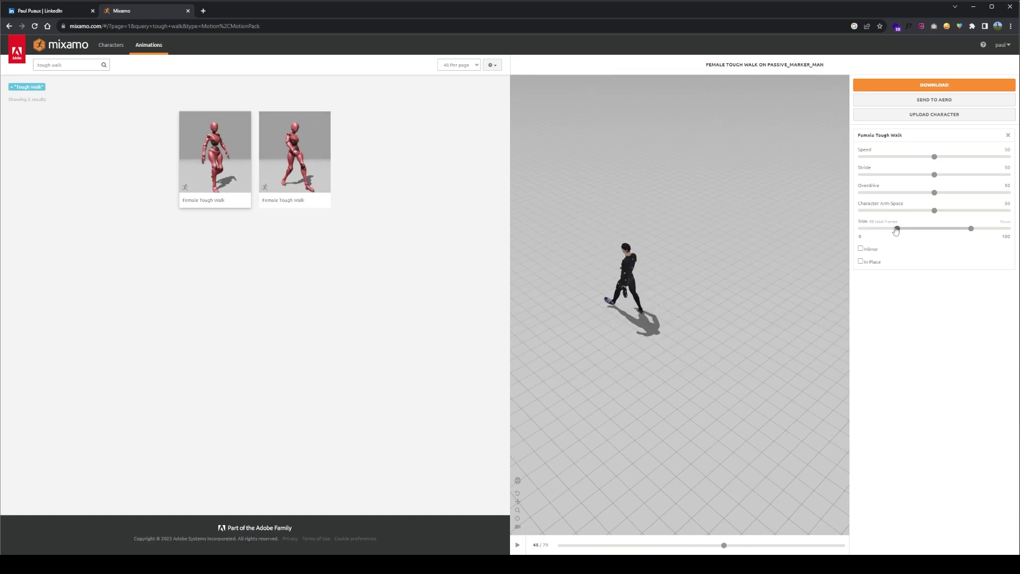
Step: Trim Female Tough Walk to -50 through 150 and download it as FBX with skin, uniform reduction
drag(896, 228, 851, 231)
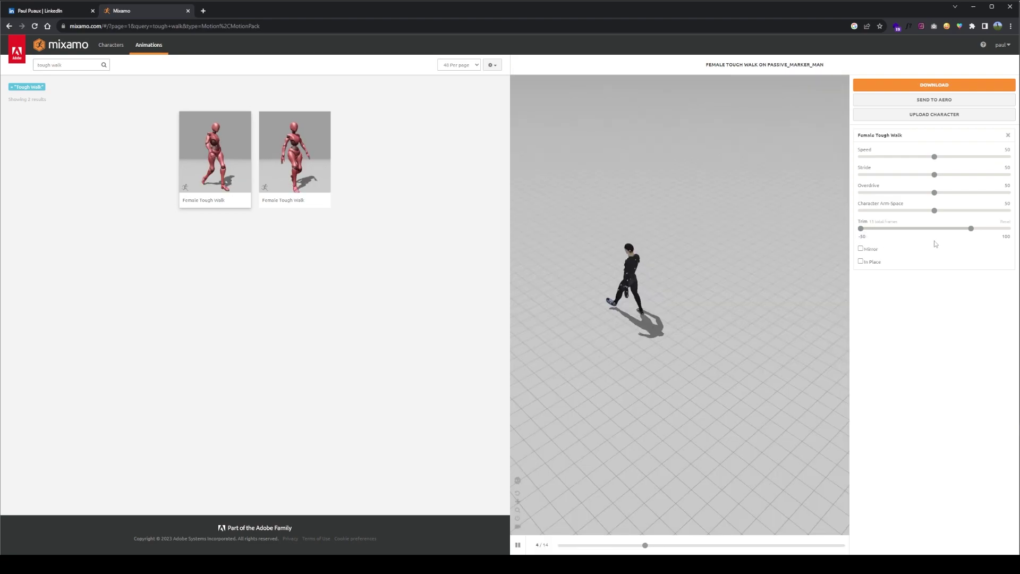
drag(984, 234, 1011, 230)
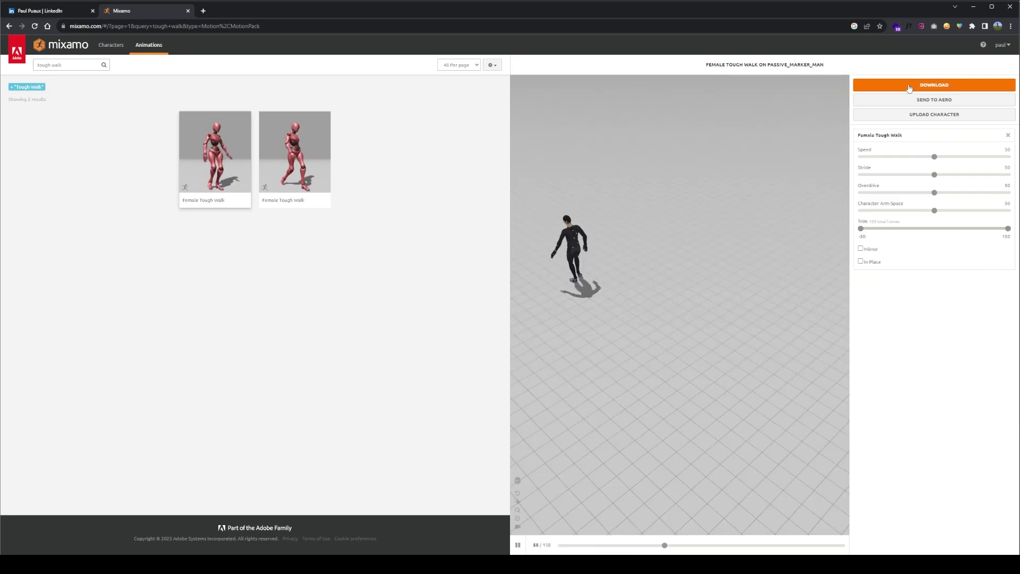
click(931, 86)
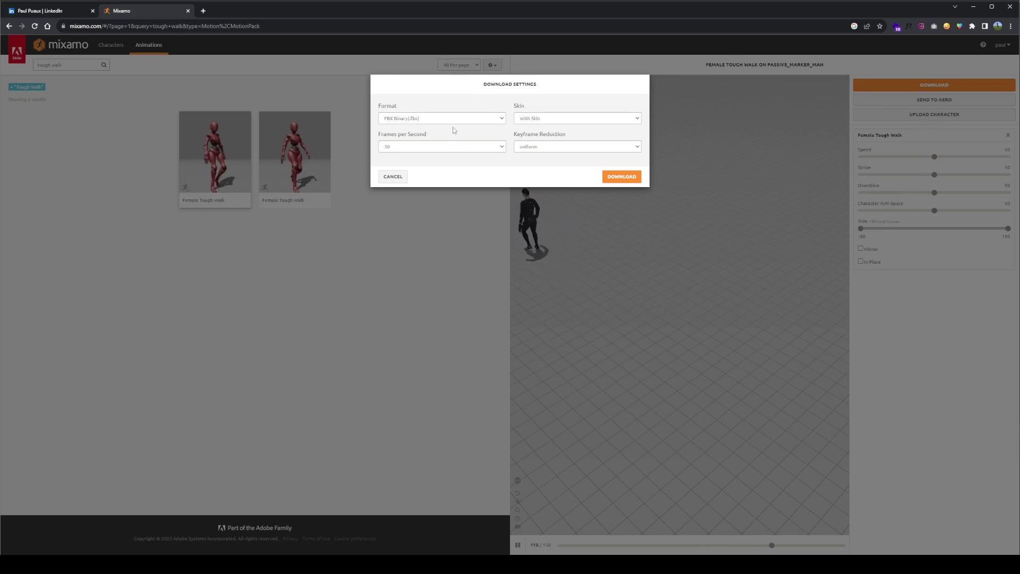
click(573, 118)
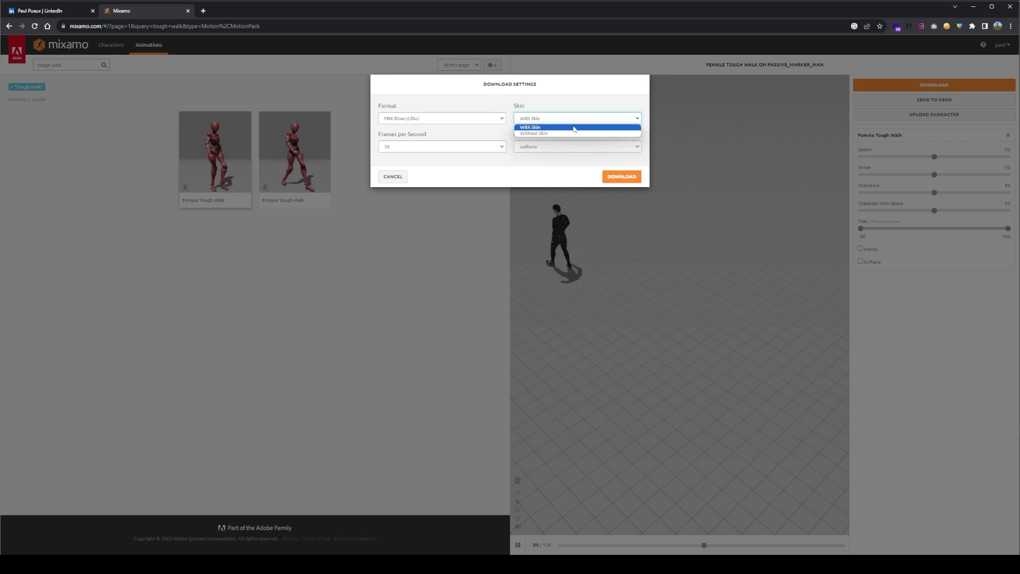
click(580, 127)
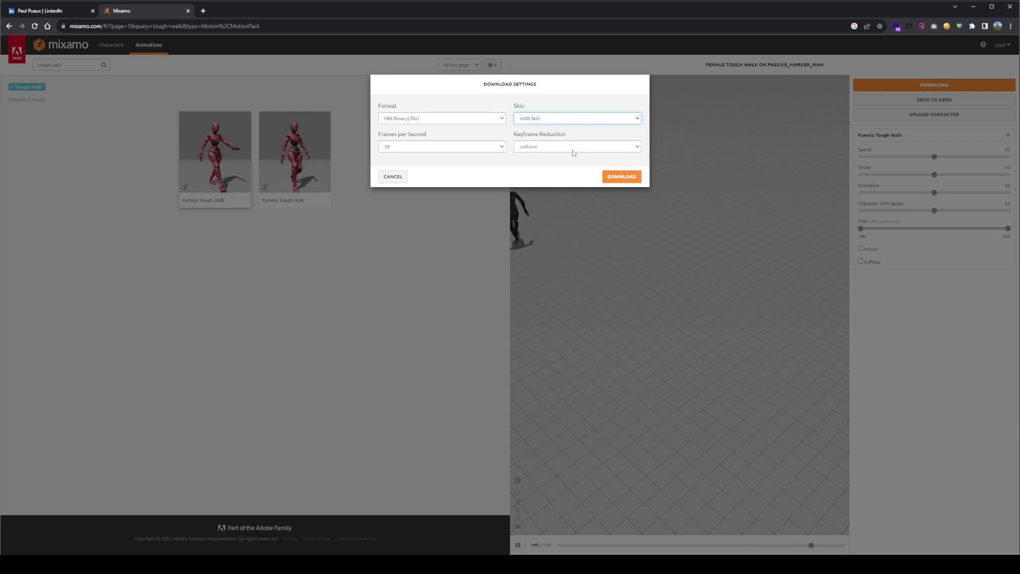
click(573, 149)
click(574, 162)
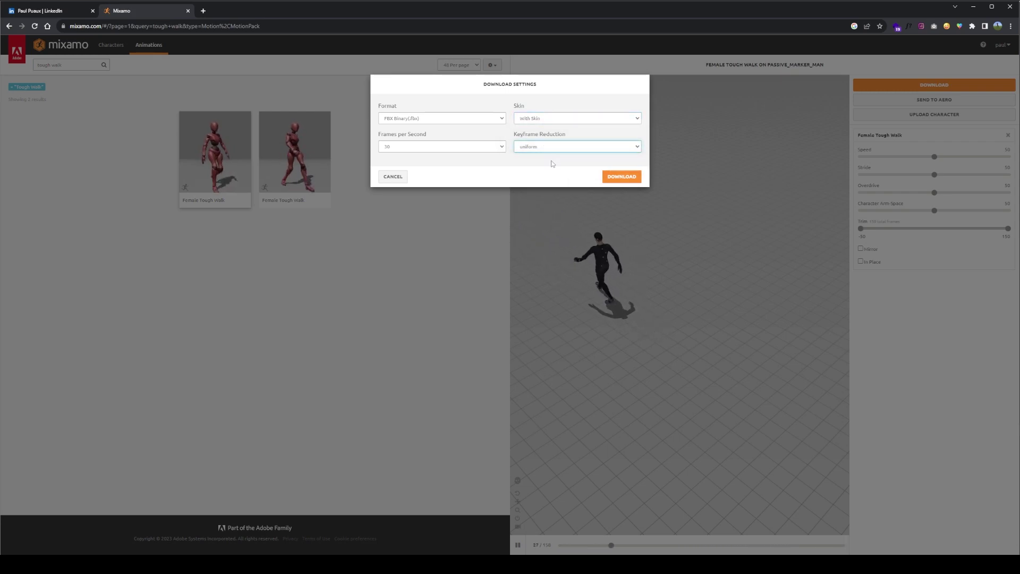
click(635, 181)
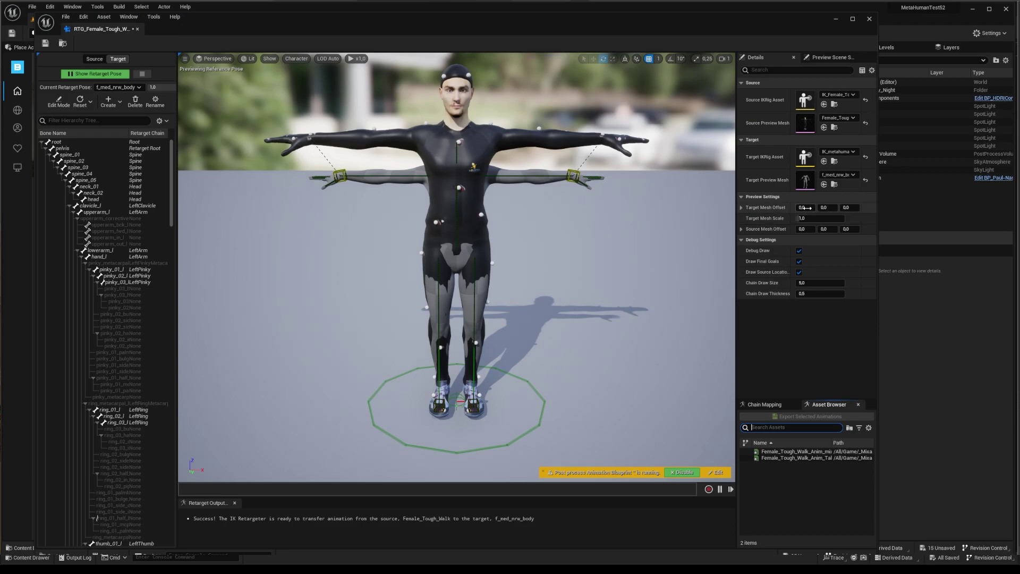
Step: Offset the target MetaHuman mesh to X 120 and frame both characters
click(803, 207)
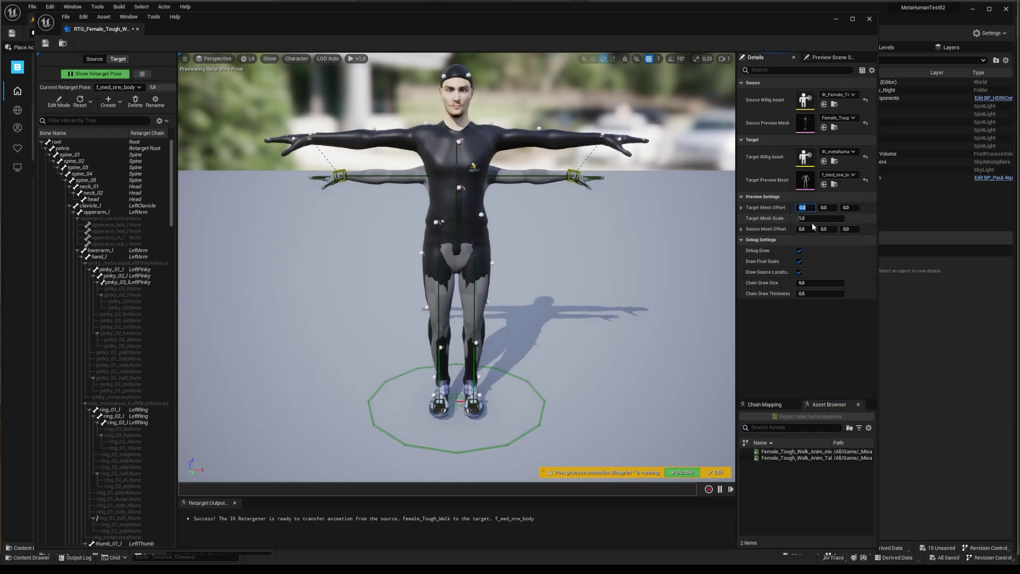
text(120)
key(Return)
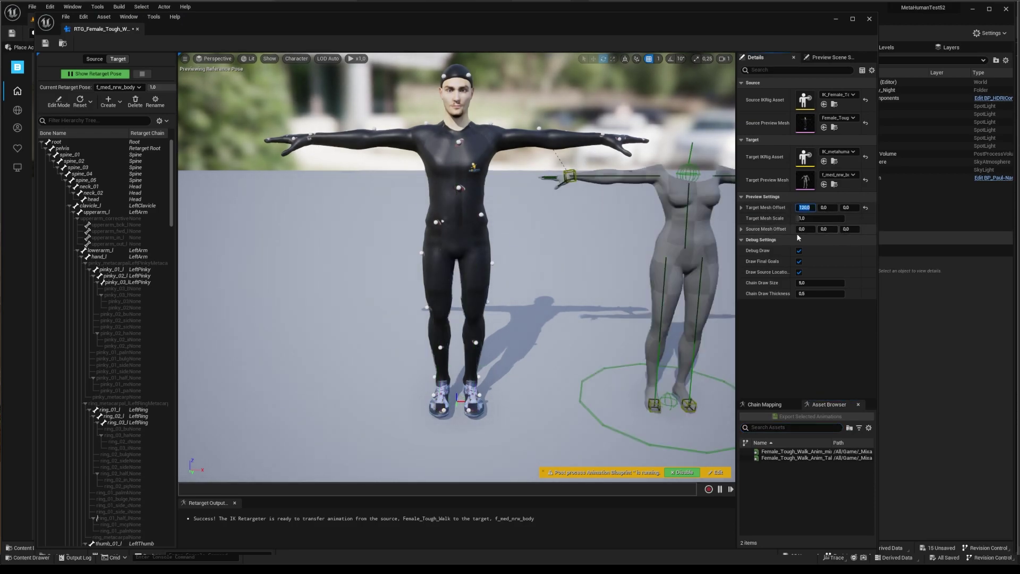
right_drag(457, 266, 439, 255)
right_drag(549, 343, 548, 350)
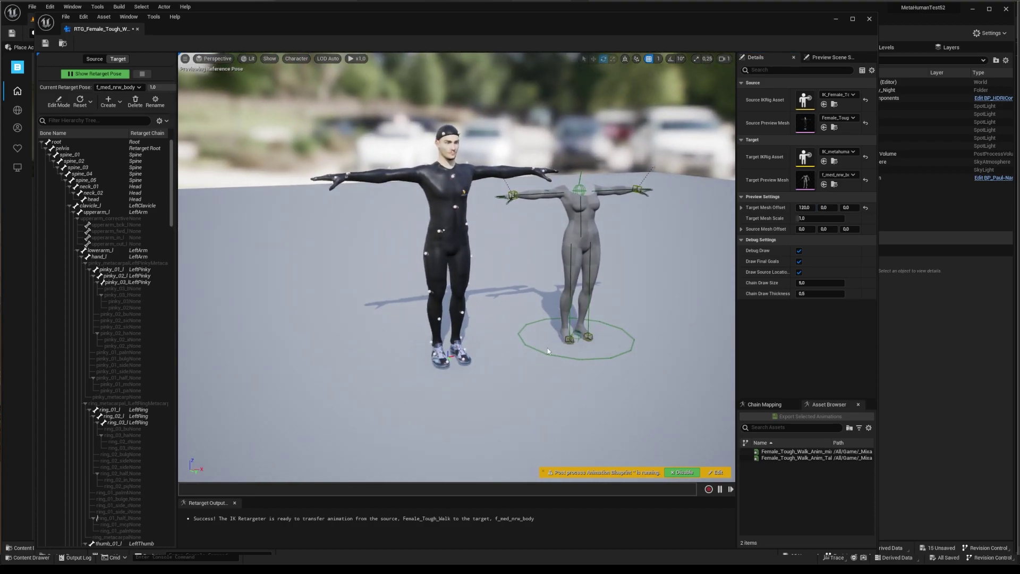
Step: Preview the walk animation on both characters, then switch to the web browser
click(756, 451)
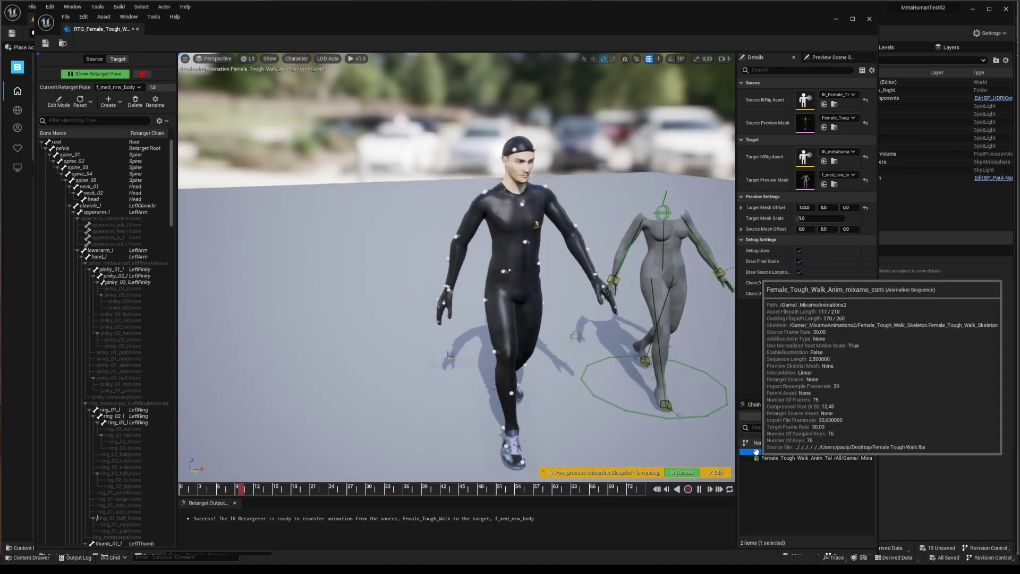
right_drag(611, 319, 733, 318)
key(alt+Tab)
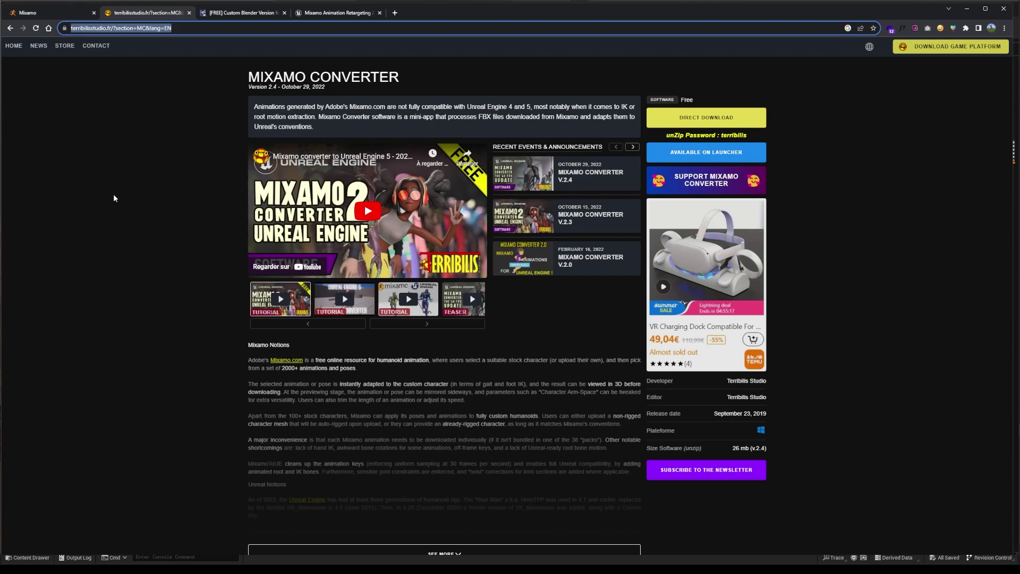
Step: Switch to the '[FREE] Custom Blender Version' Gumroad page
click(229, 16)
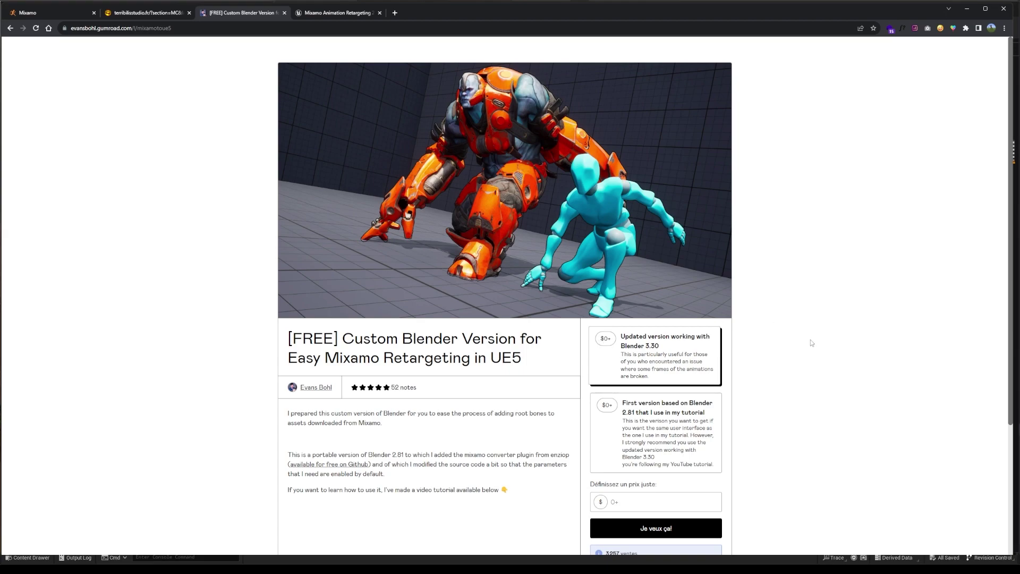
scroll(811, 341, down, 3)
scroll(811, 342, up, 3)
scroll(812, 341, down, 3)
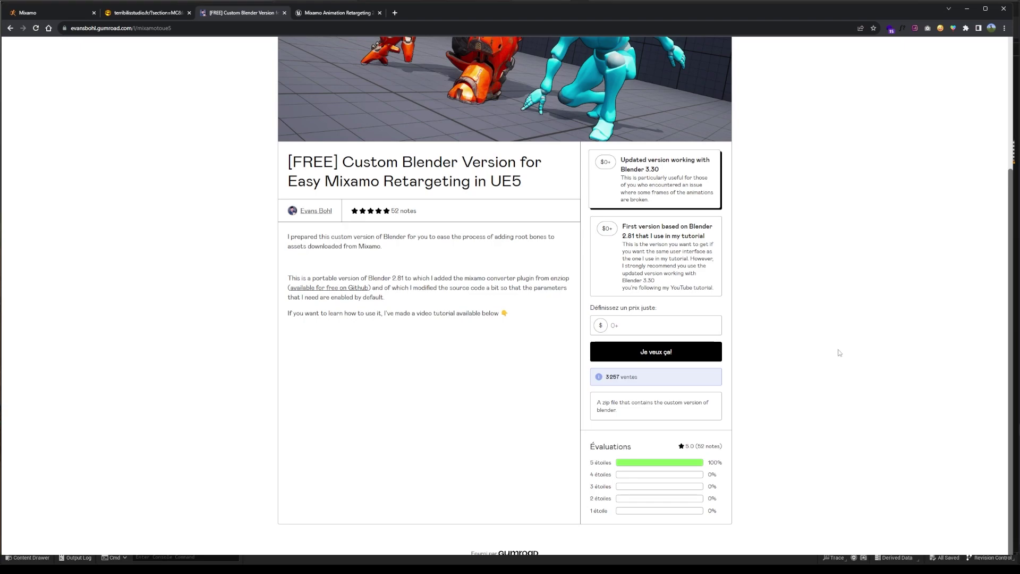
scroll(839, 352, up, 3)
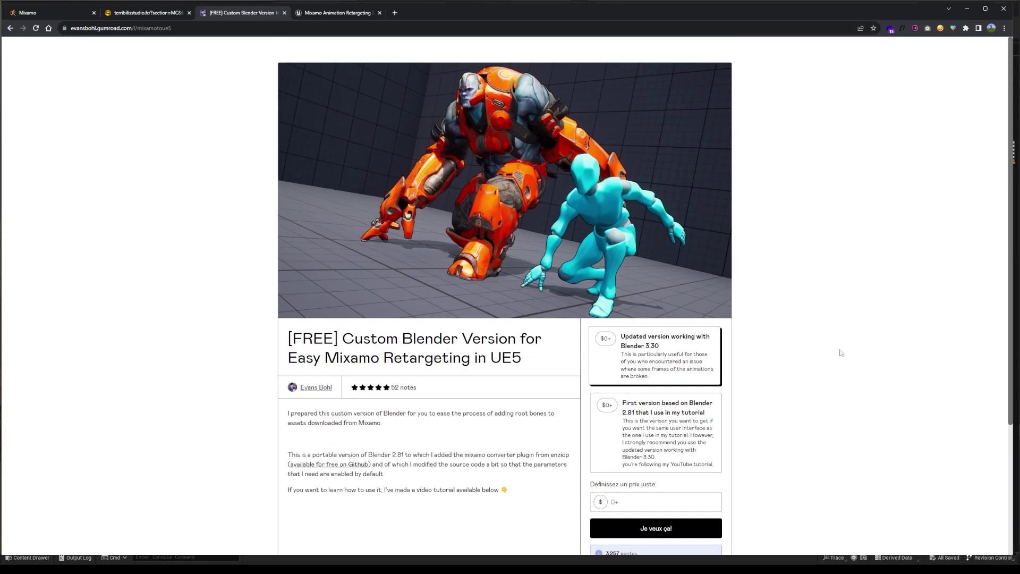
Step: Browse the Mixamo Animation Retargeting 2 gallery images, then return to the Unreal editor
click(322, 13)
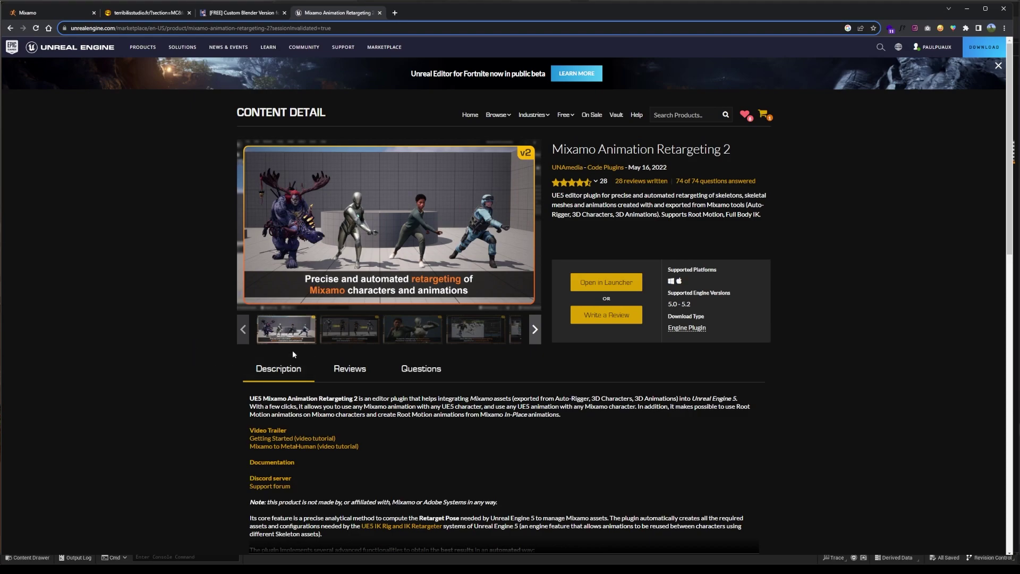
click(321, 263)
click(468, 291)
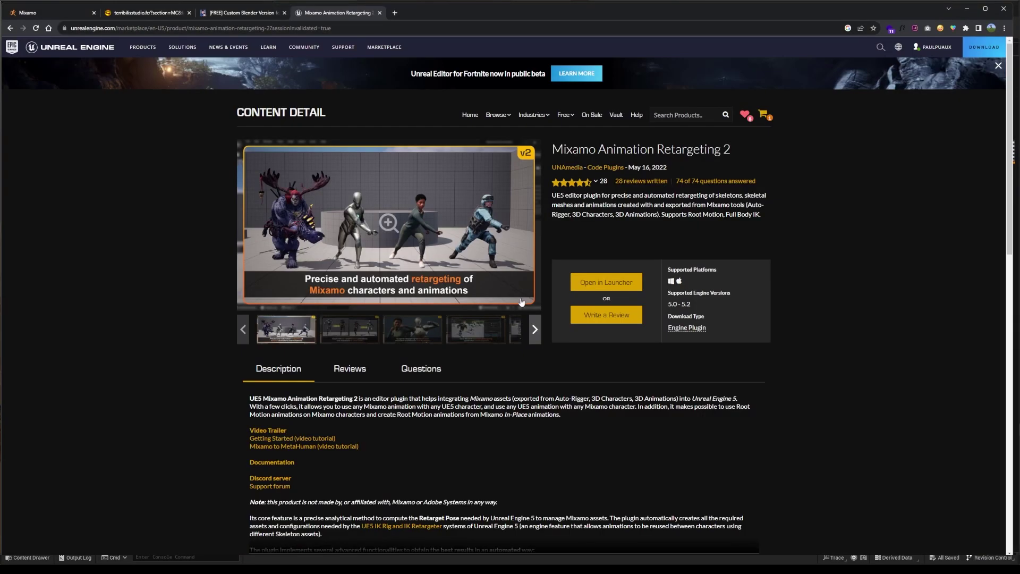
click(348, 335)
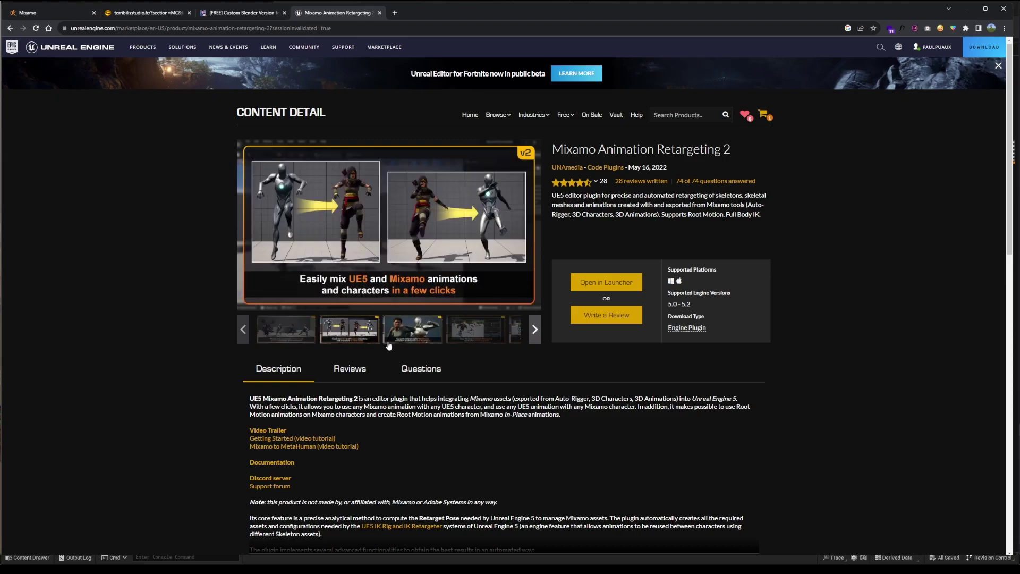
click(418, 334)
click(468, 340)
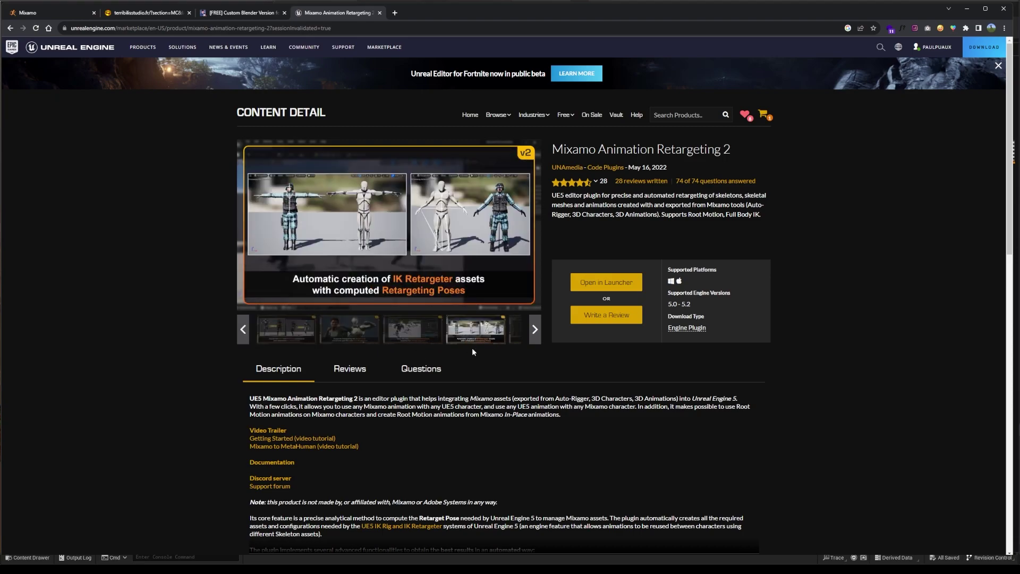
click(512, 339)
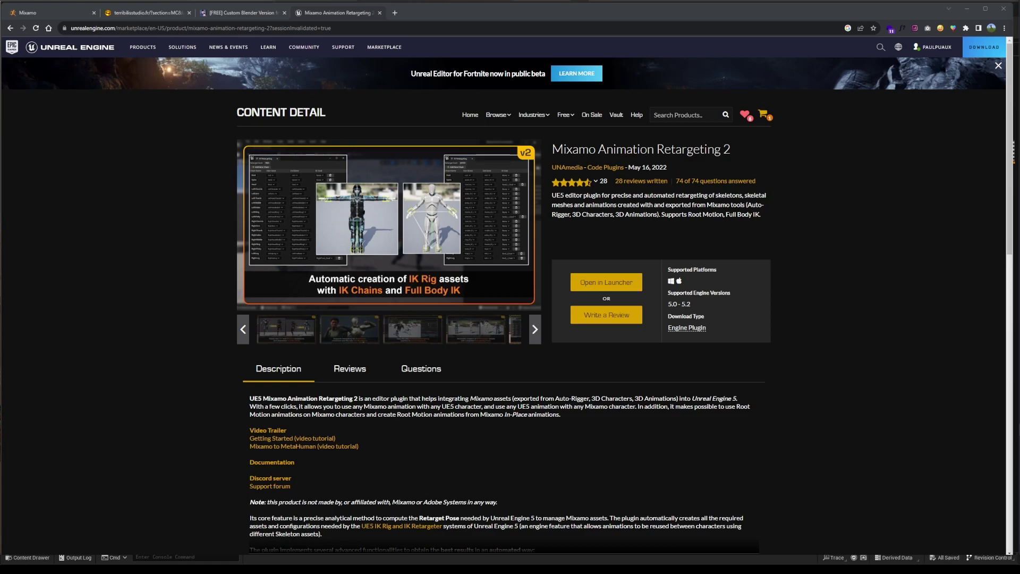
key(alt+Tab)
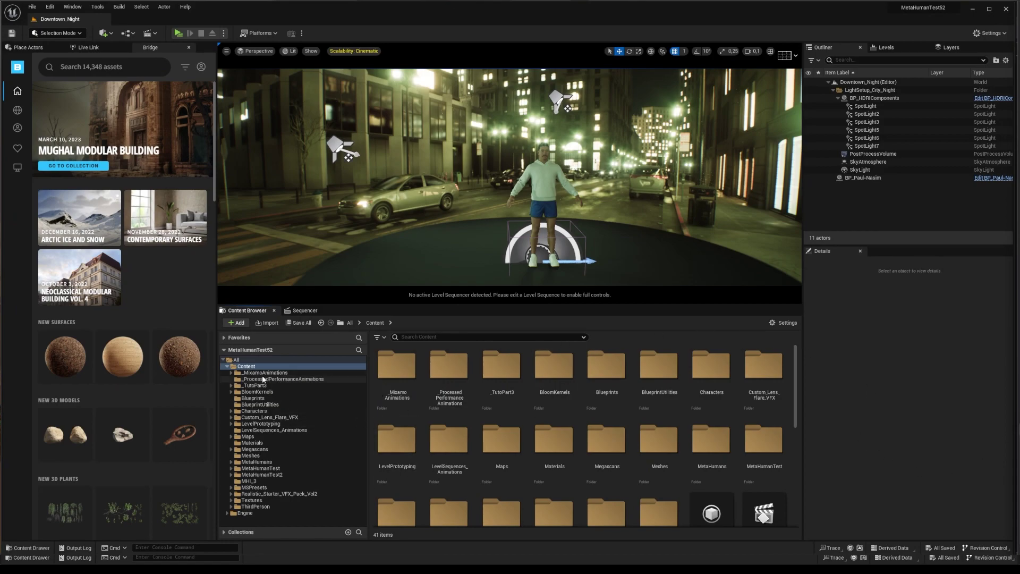
Step: Create a new folder under Content named _MixamoAnimations2
click(248, 368)
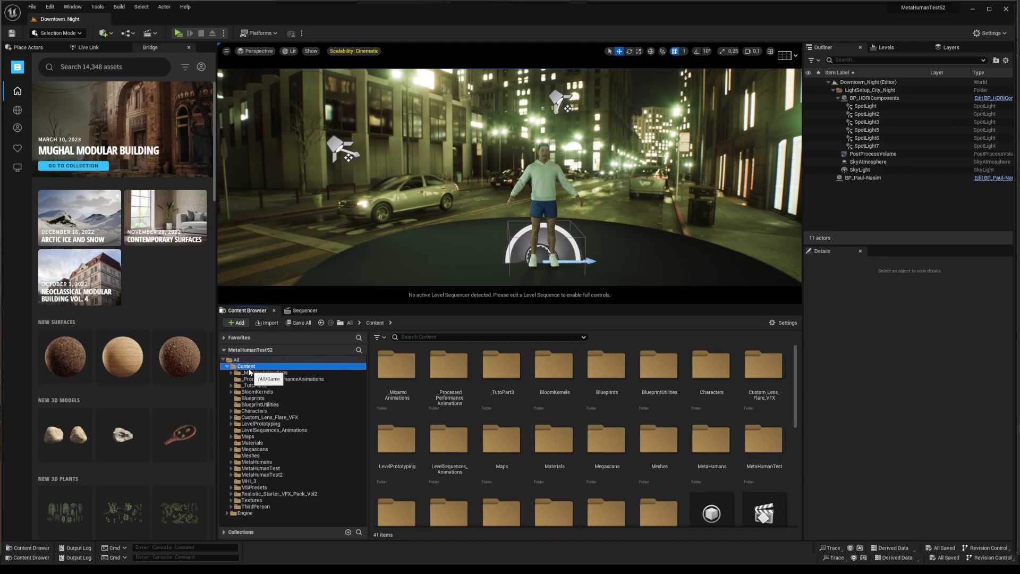
right_click(244, 368)
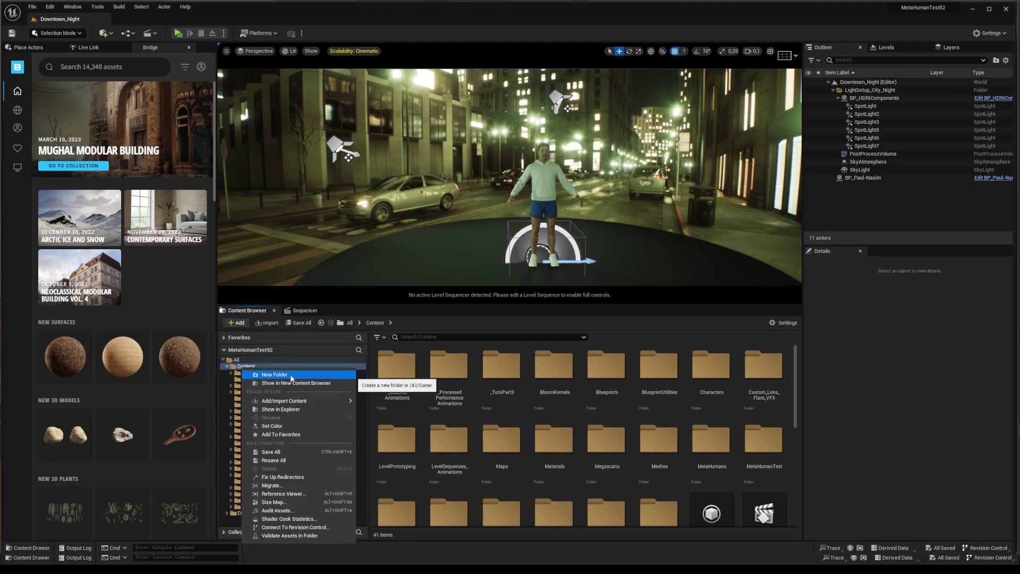
click(291, 375)
text(_)
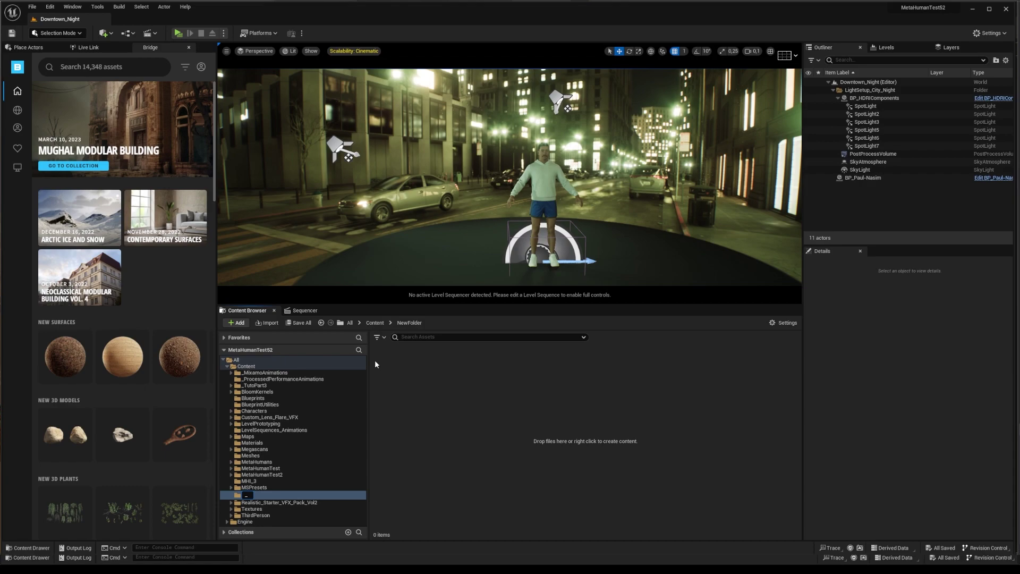
text(MixamoAnimations2)
Step: Import the Female Tough Walk FBX and retarget its skeleton to metahuman_base_skel
right_click(446, 396)
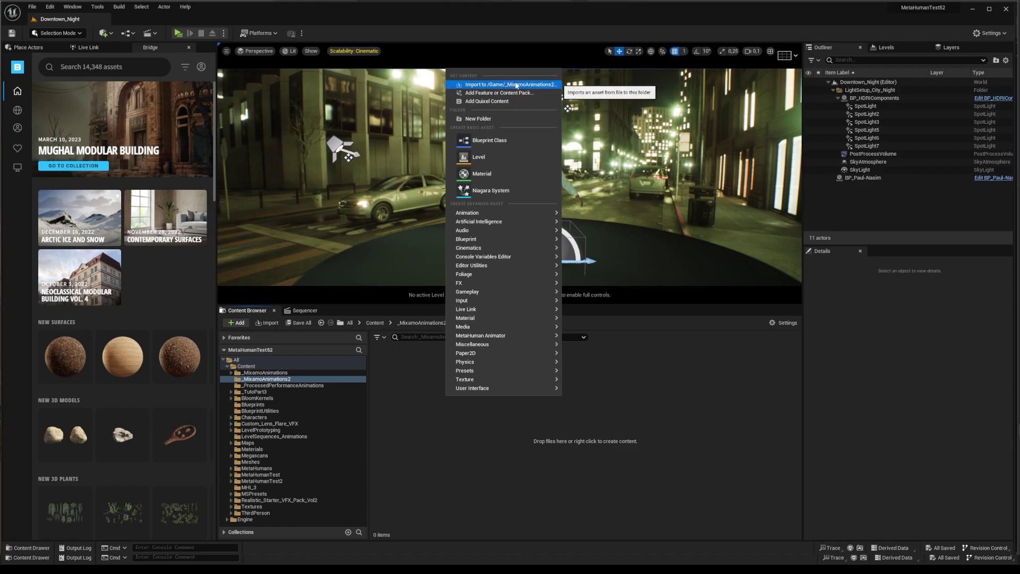
click(510, 85)
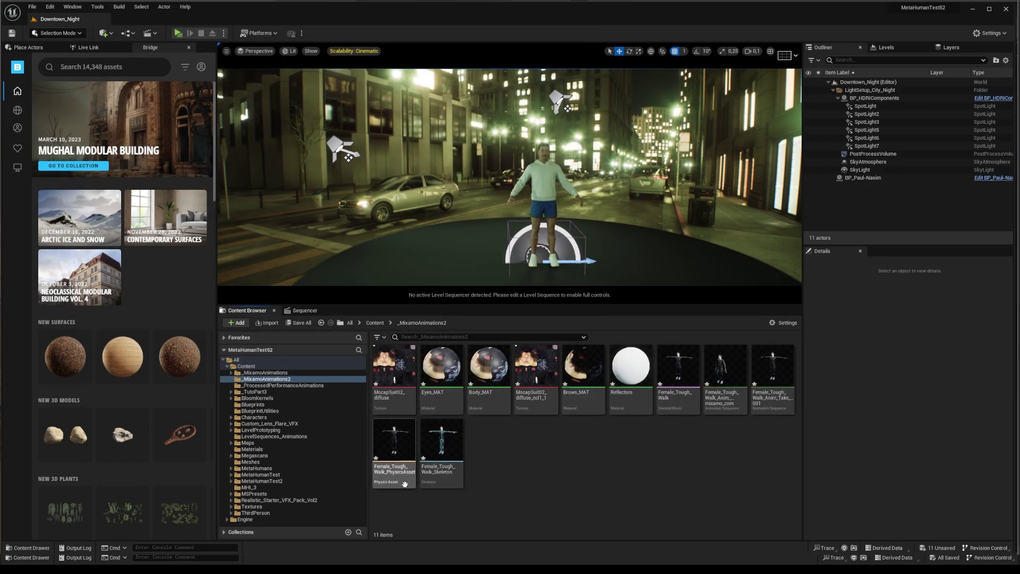
click(437, 449)
right_click(438, 450)
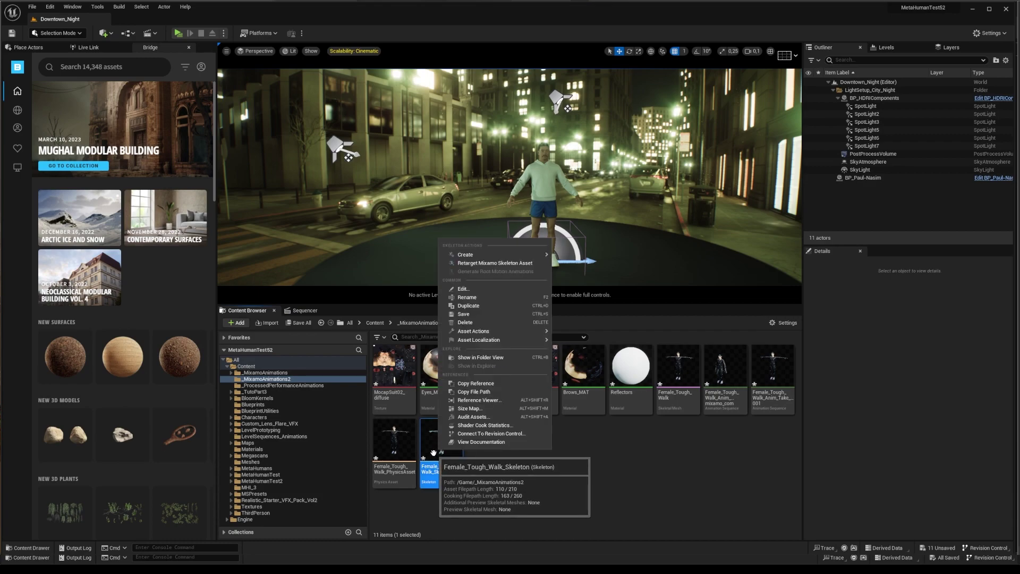
click(542, 265)
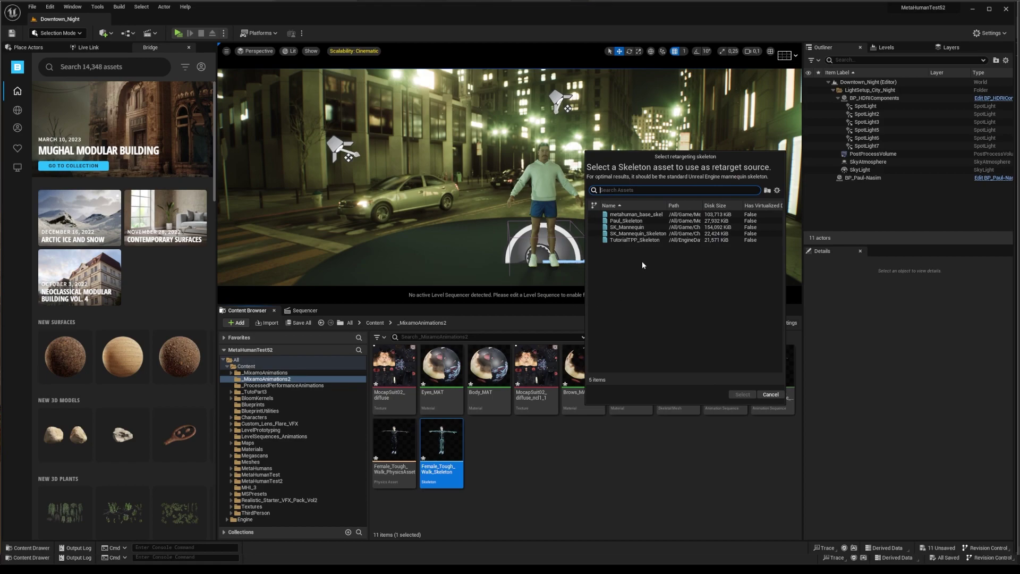
click(643, 215)
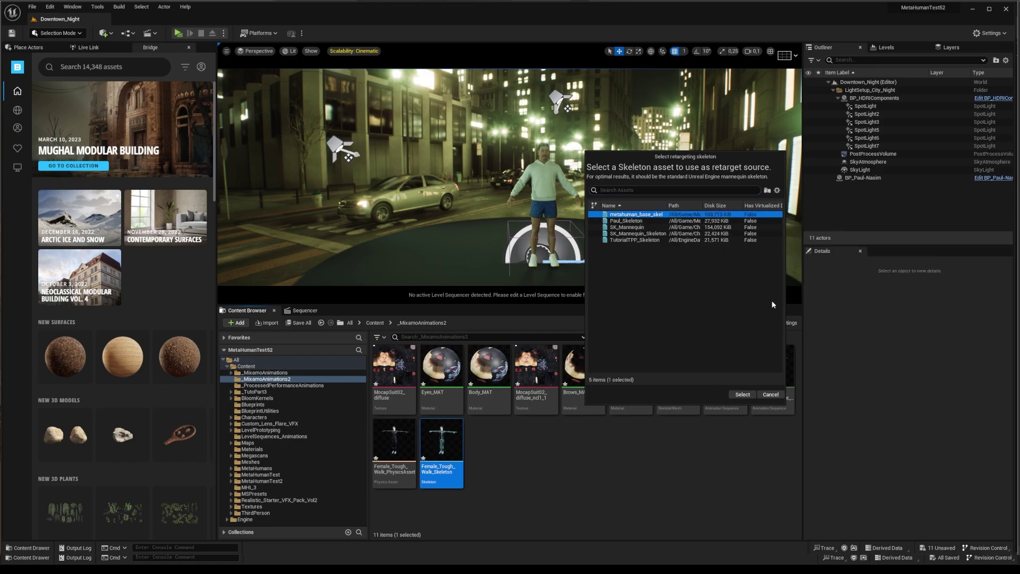
click(743, 394)
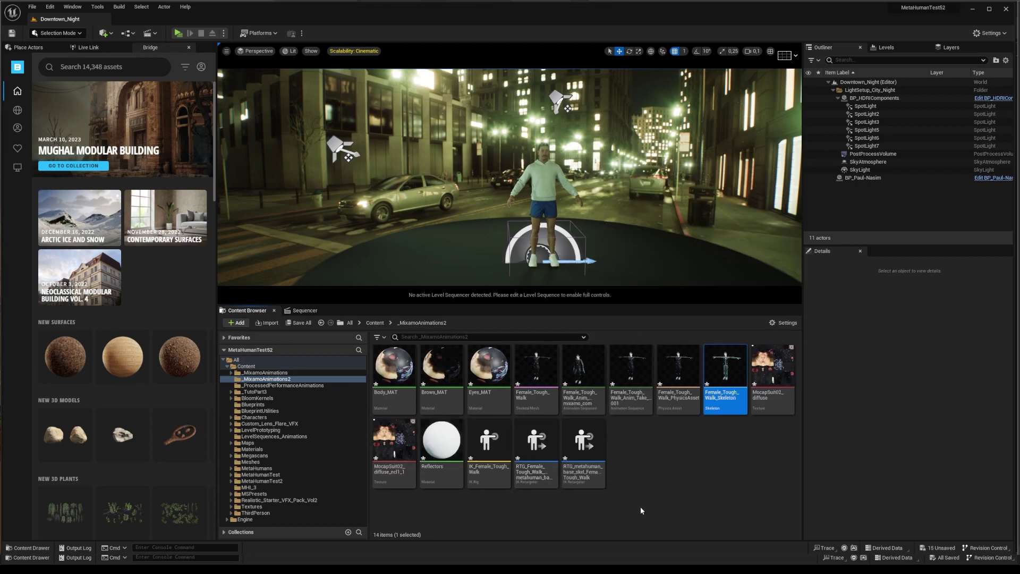
click(538, 467)
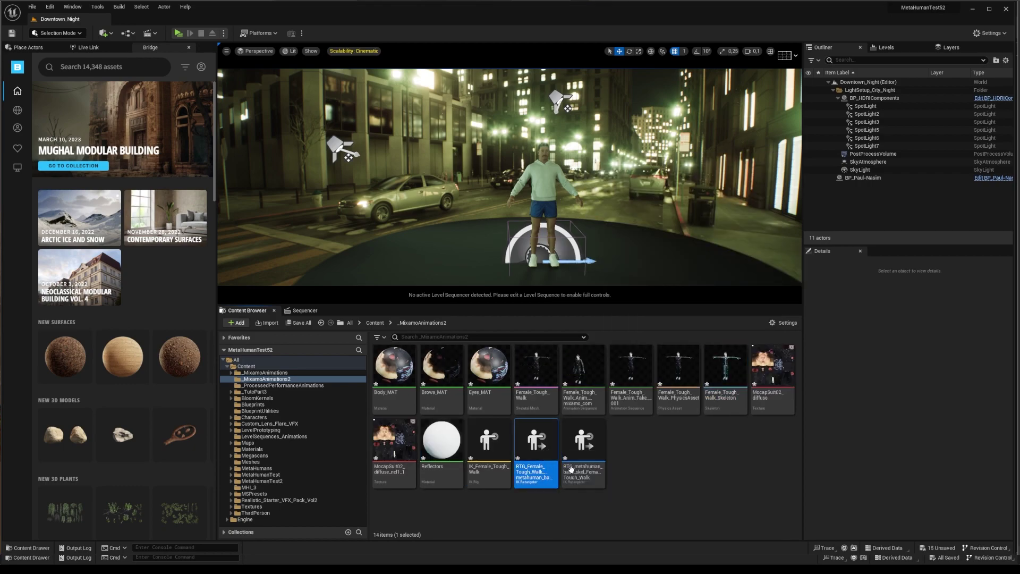
Step: In the walk's IK retargeter, offset the target mesh X by 120 and preview the retargeted walk
double_click(537, 467)
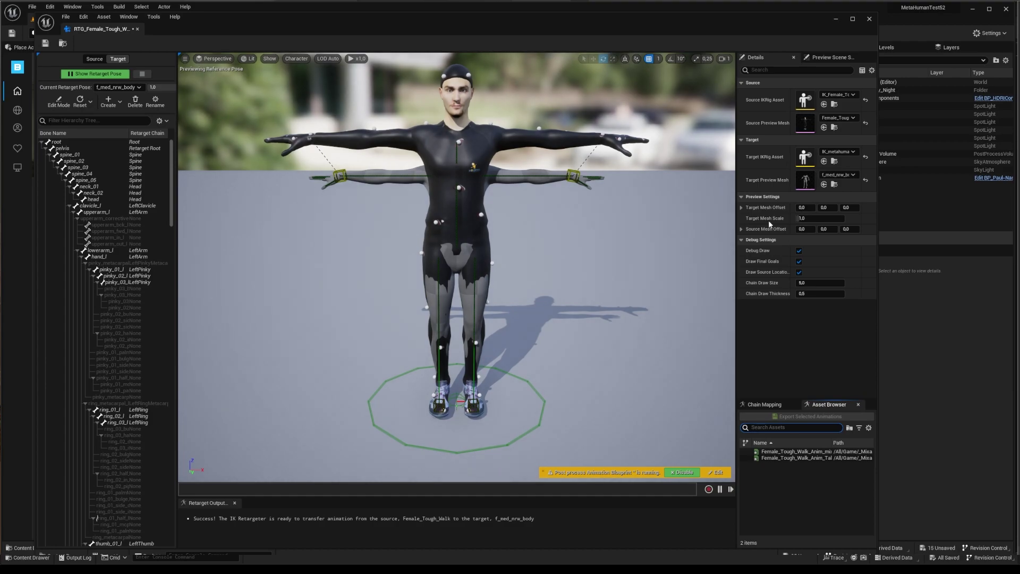
click(804, 207)
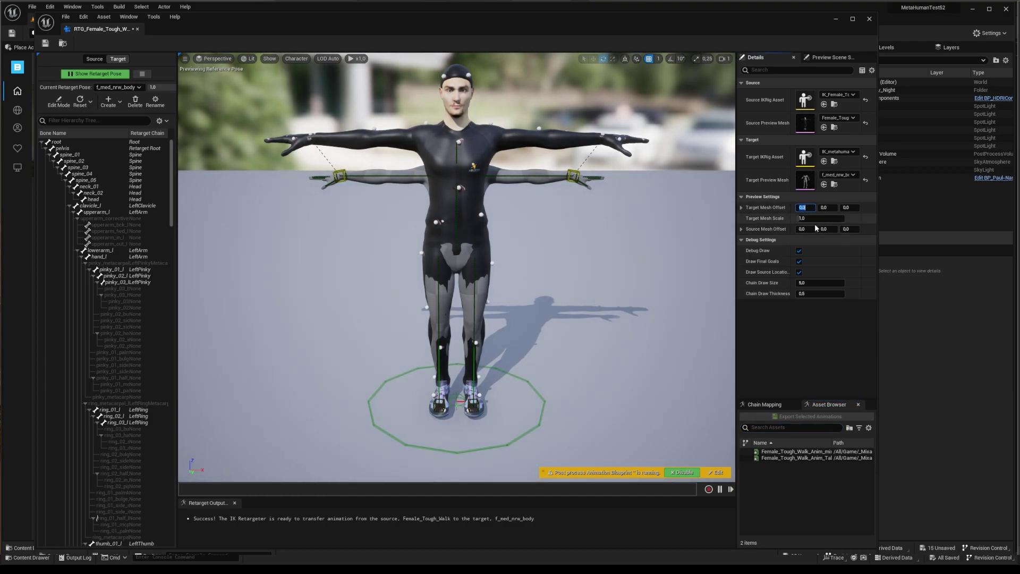
text(120)
key(Return)
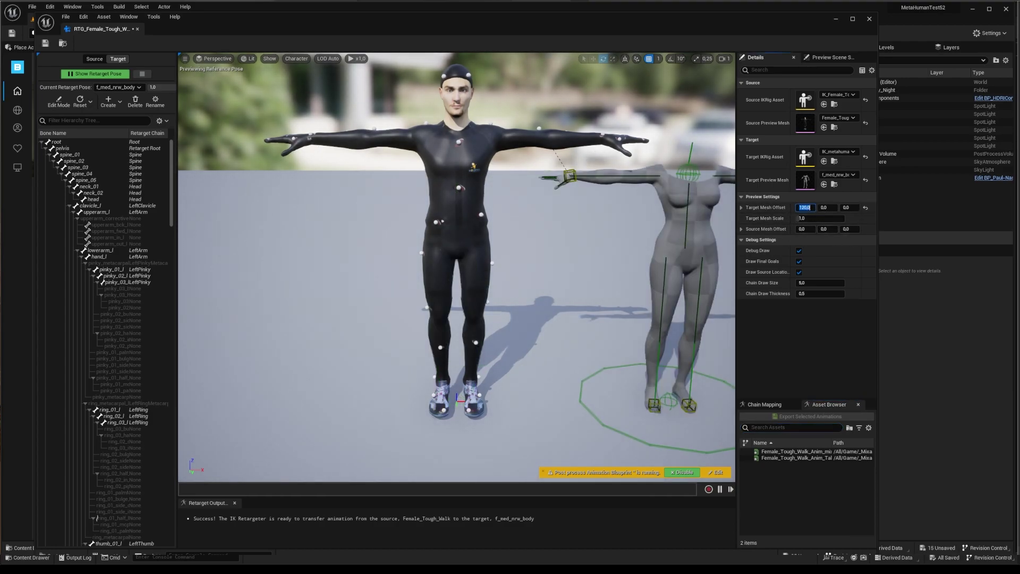
mouse_move(548, 352)
right_down()
mouse_move(526, 340)
mouse_move(548, 351)
right_up()
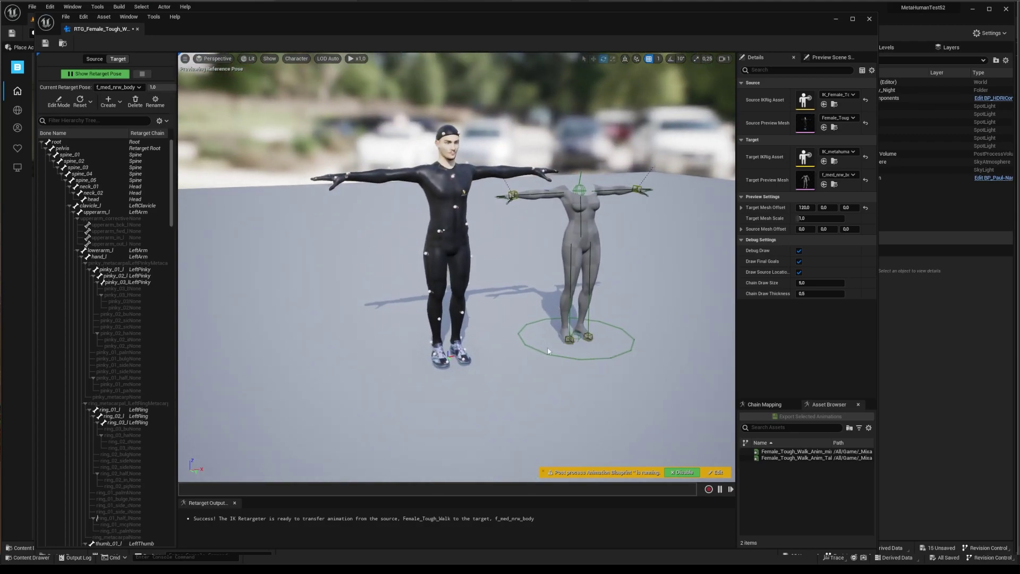
click(756, 452)
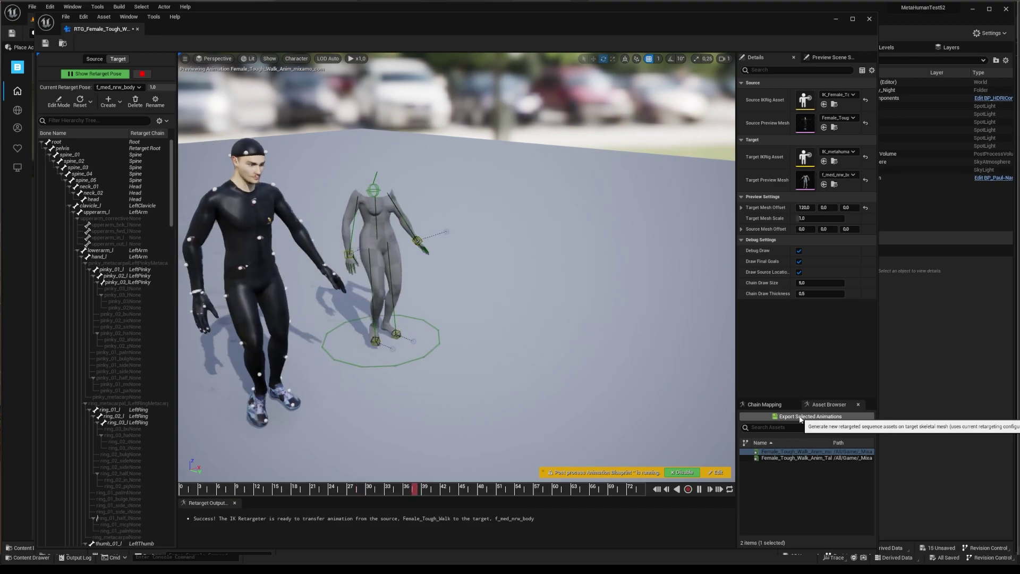
Step: Export the retargeted walk into a new _MixamoAnimations2/_RTGAnimations folder with prefix _RTG, then return to the level
click(801, 417)
click(672, 231)
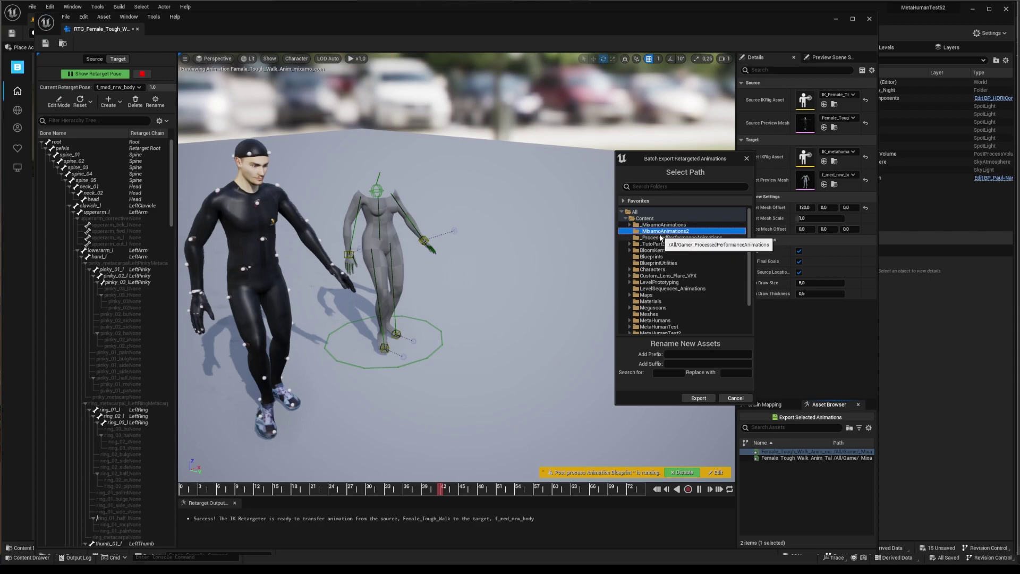
right_click(659, 236)
click(680, 239)
text(_RTG)
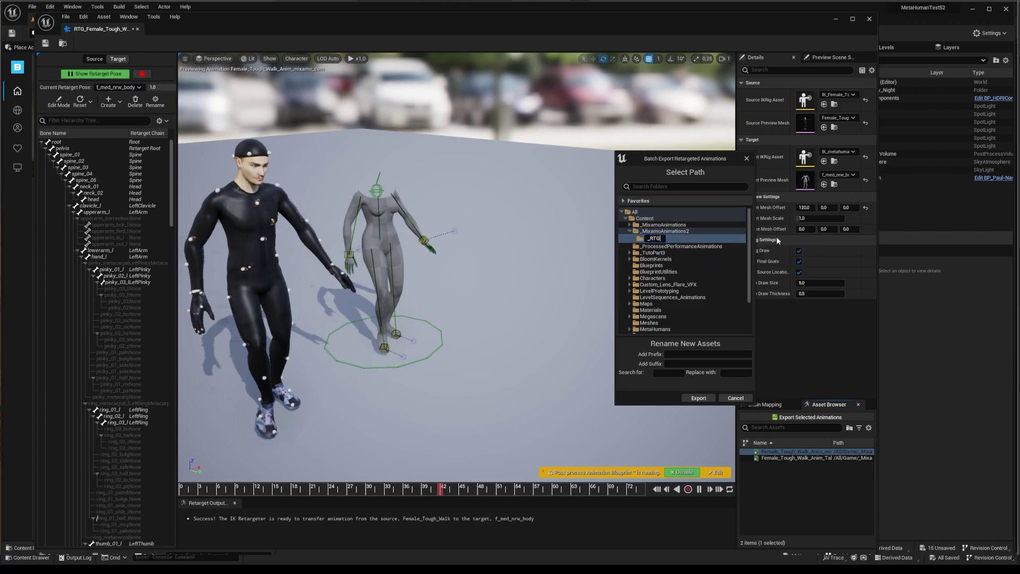
text(Animations)
key(Tab)
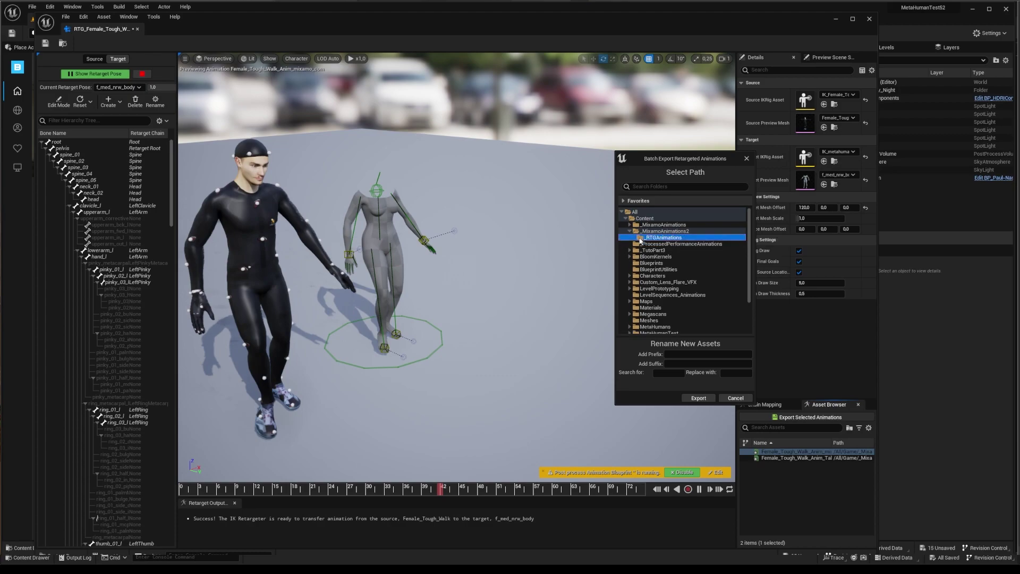
text(_RTG)
key(Tab)
text(OK)
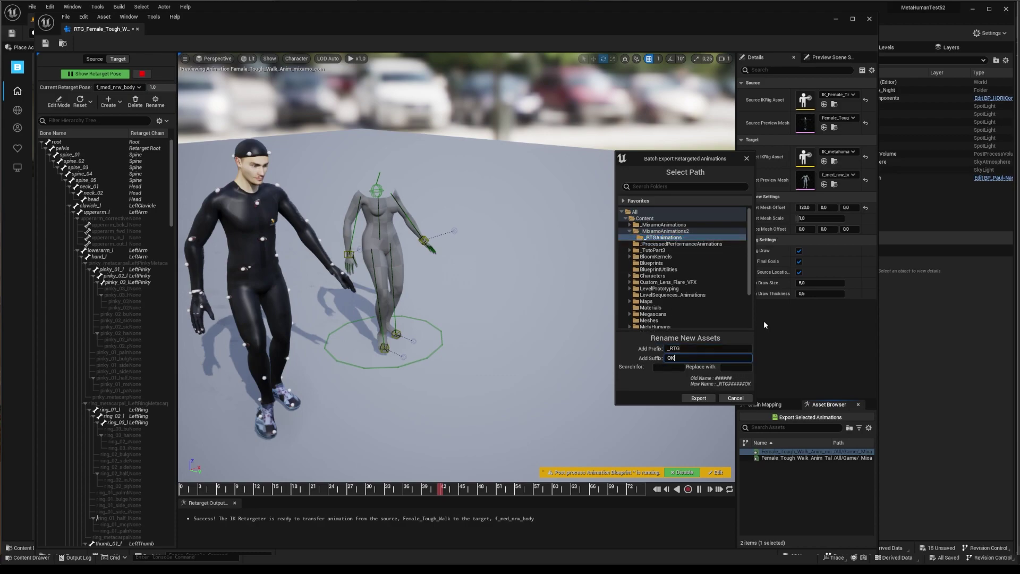
click(694, 398)
click(886, 14)
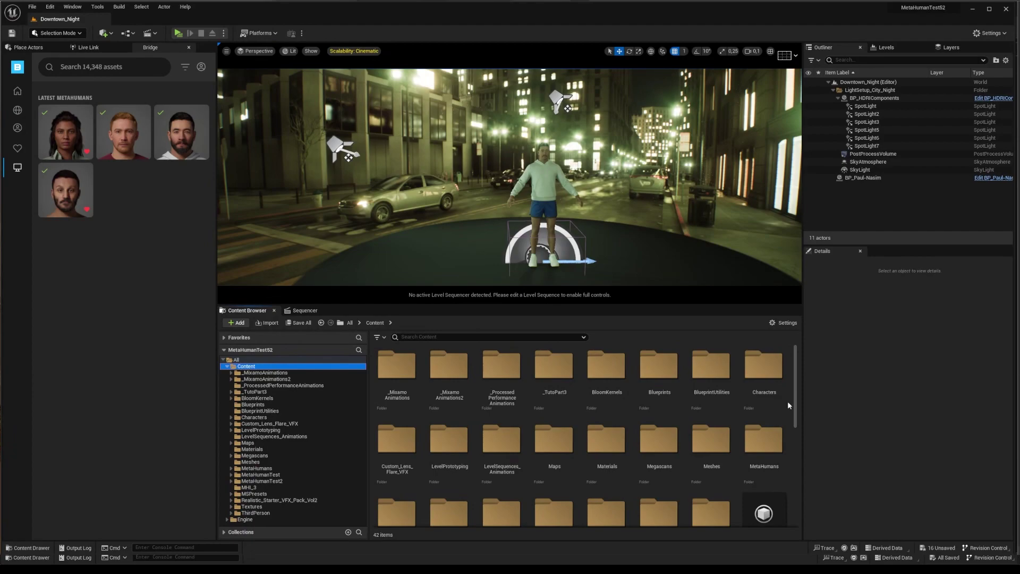
Step: Browse to MetaHumans > Common > Face in the Content Browser and open Face_AnimBP
click(232, 469)
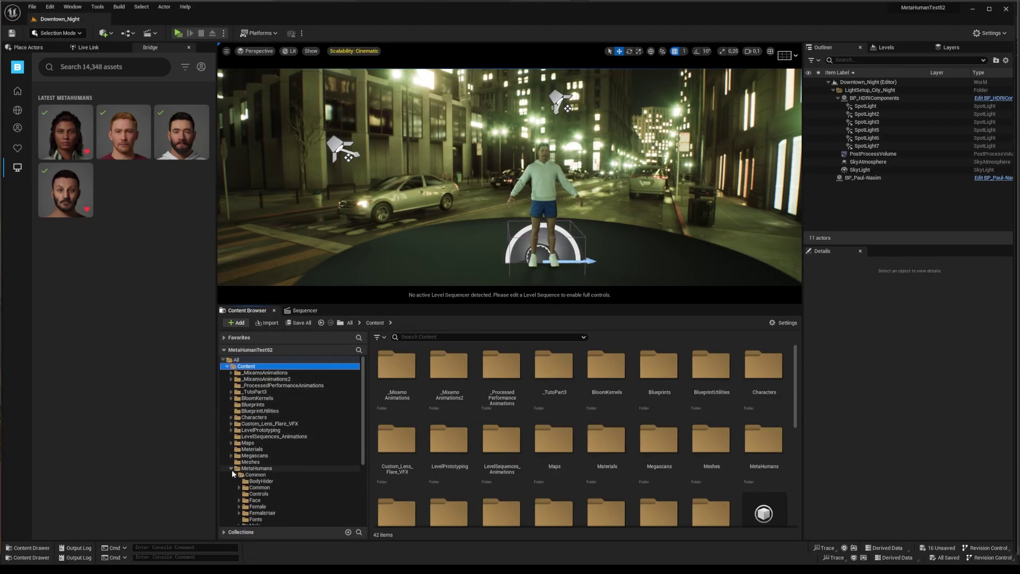
scroll(244, 457, down, 2)
click(256, 437)
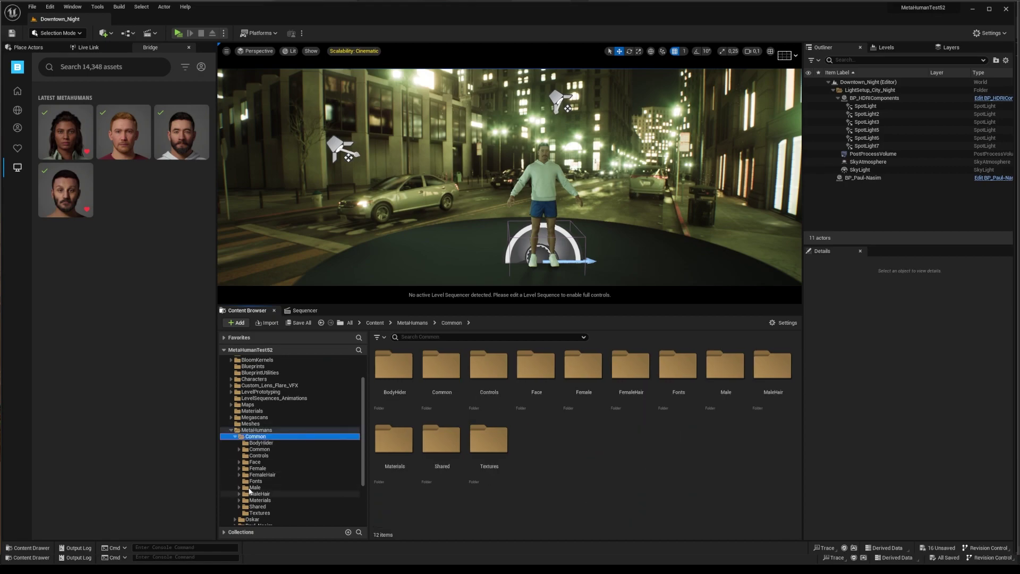
click(254, 462)
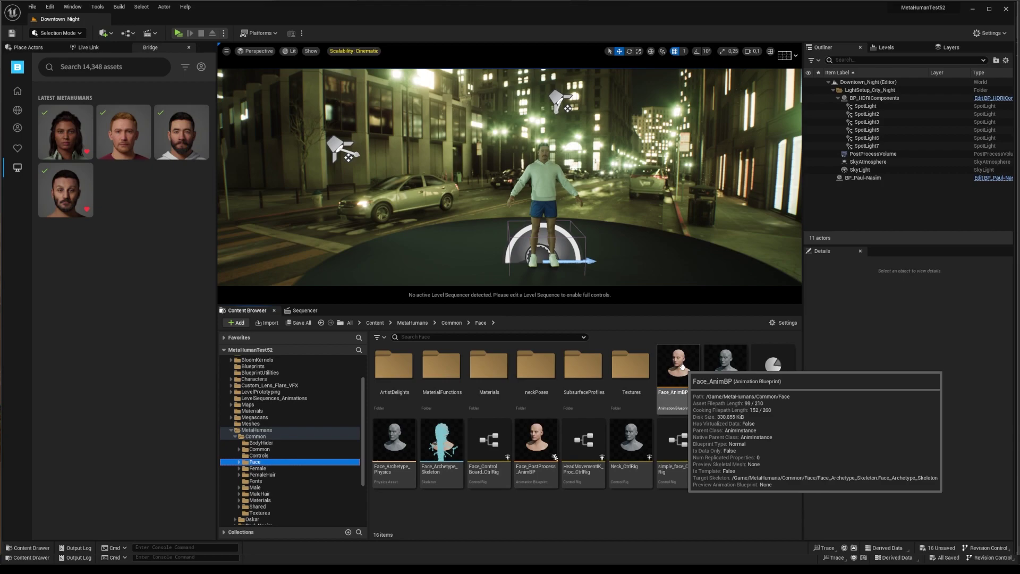
click(675, 371)
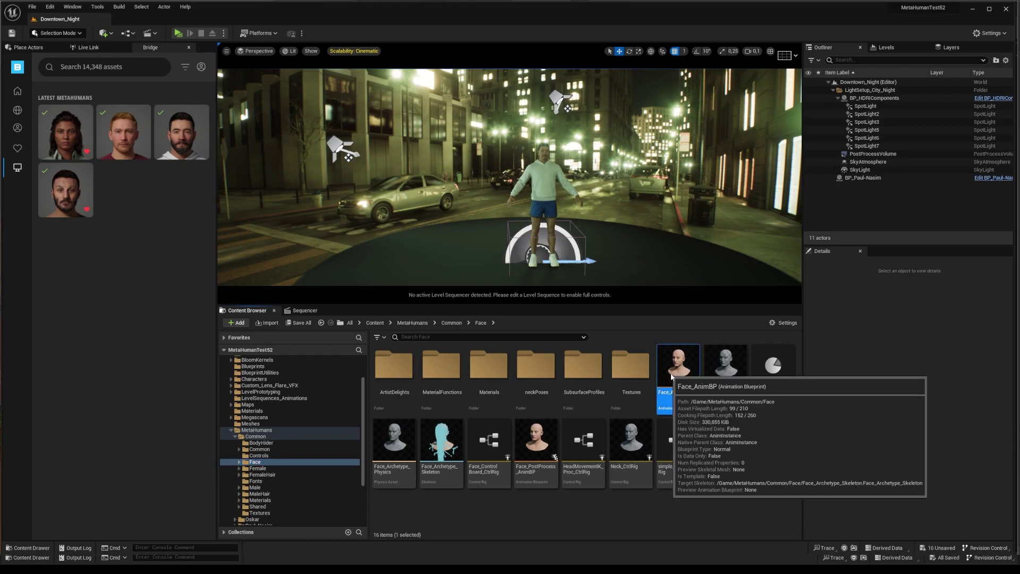
double_click(671, 375)
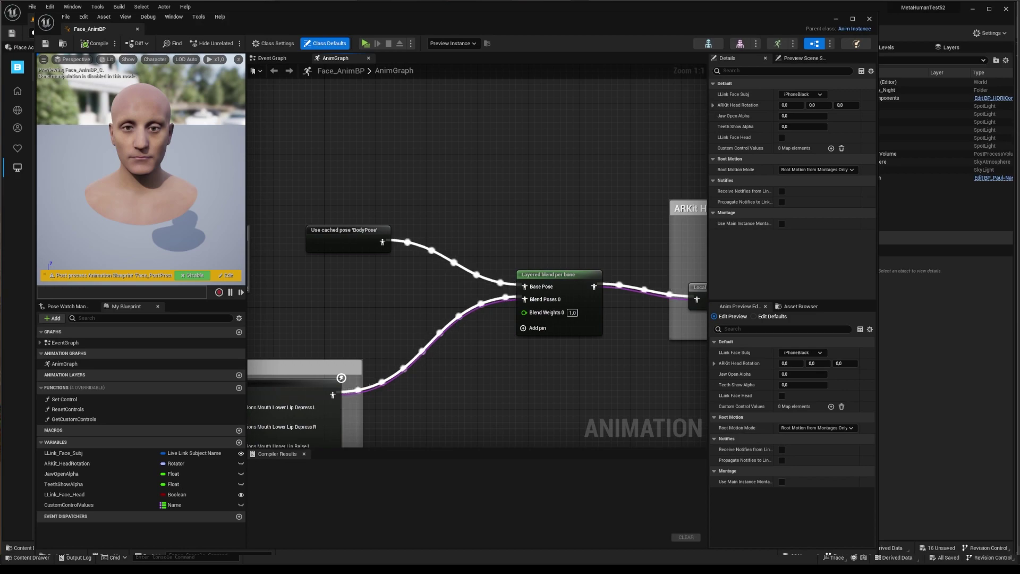
Step: Switch the Layered blend per bone node to Branch Filter and back to Blend Mask, then open the face skeleton
right_drag(599, 216, 522, 188)
click(484, 246)
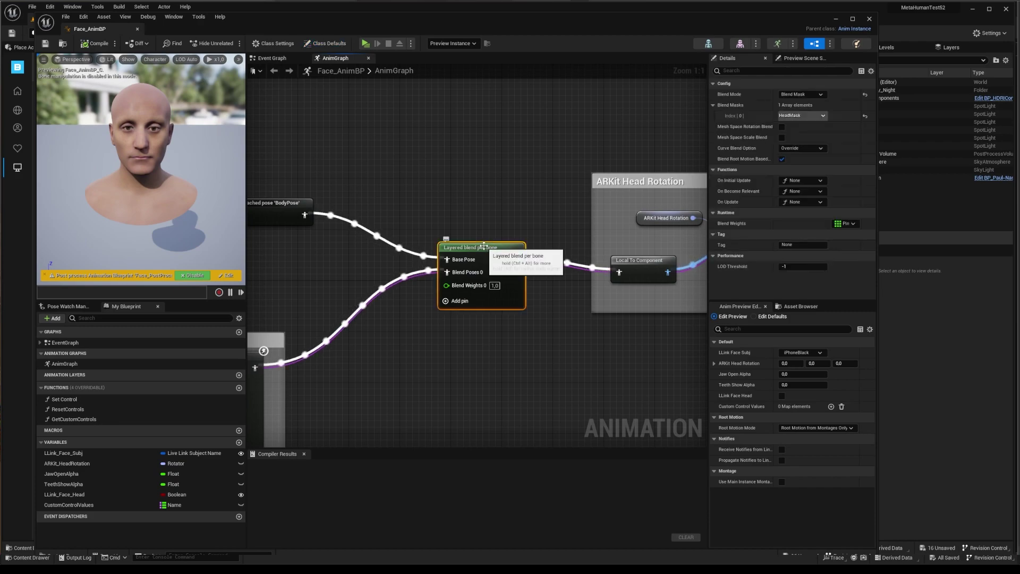
click(793, 95)
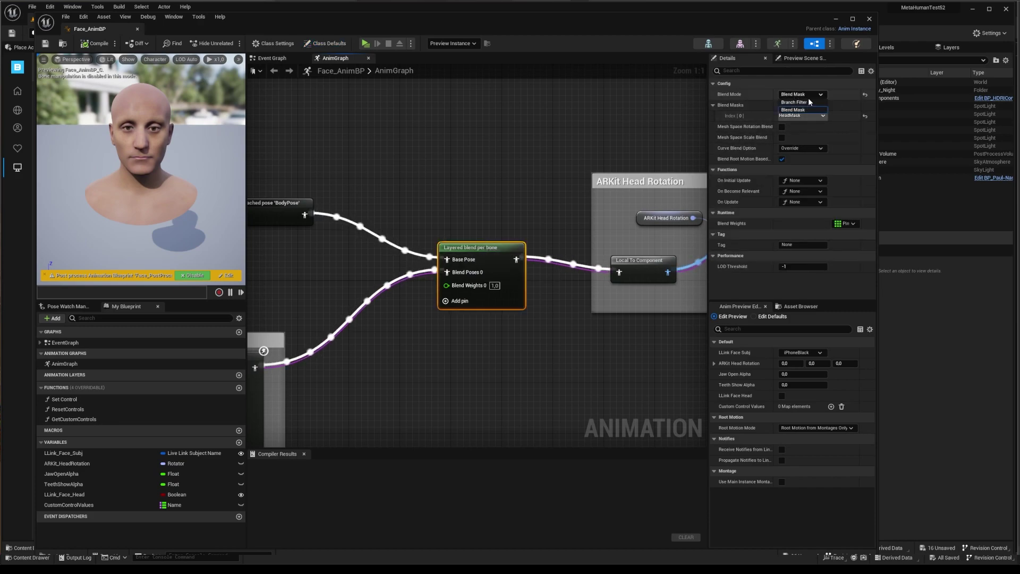
click(800, 103)
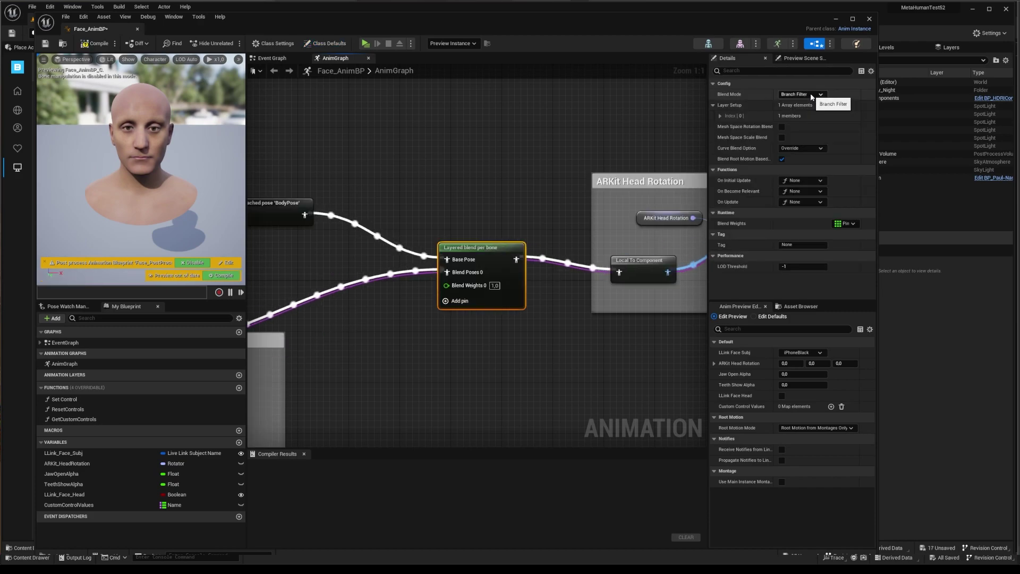
click(811, 95)
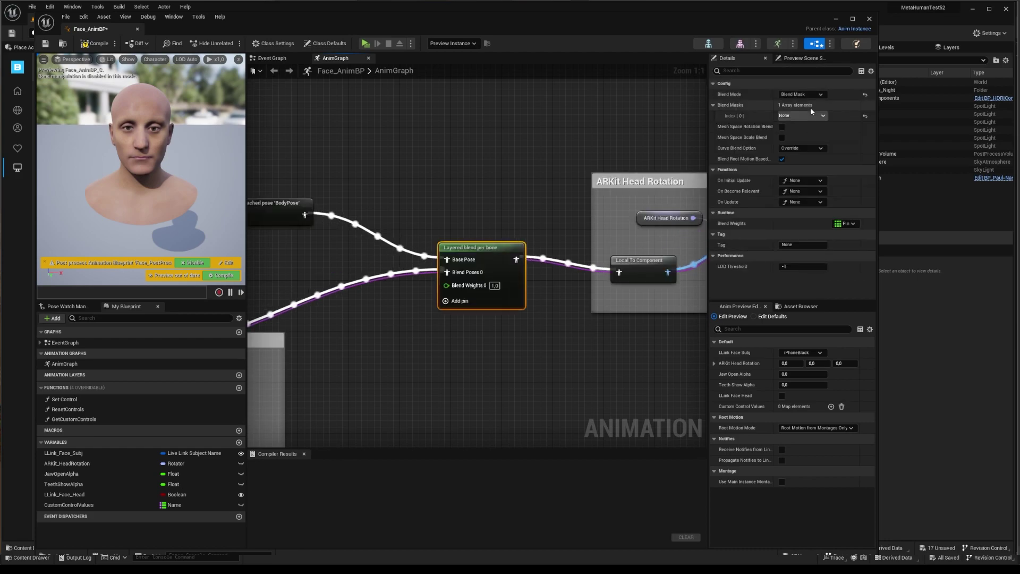
click(811, 110)
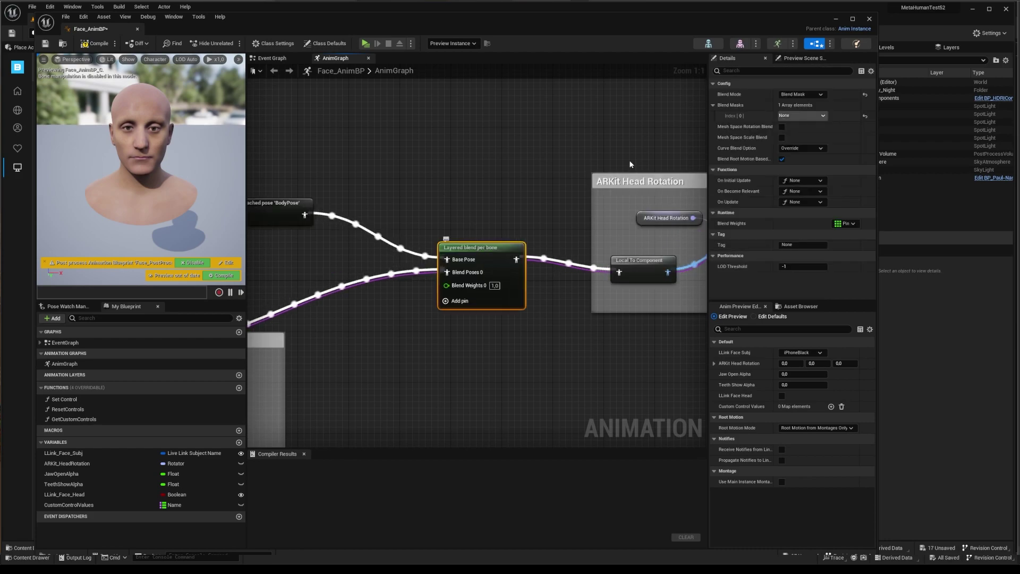
click(709, 45)
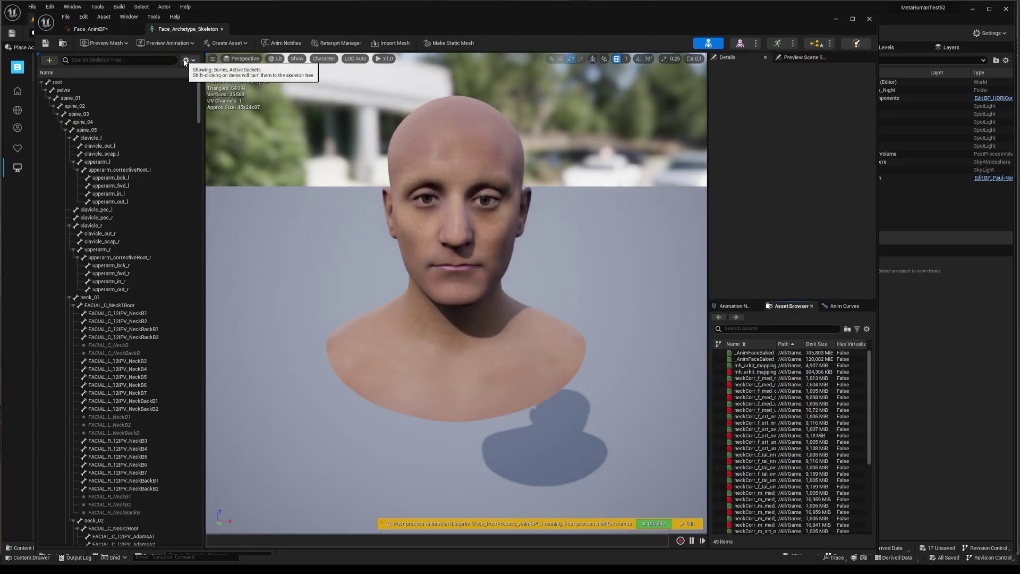
Step: Find and select the head bone, then add a NoBlend blend mask under Blend Profiles
click(99, 60)
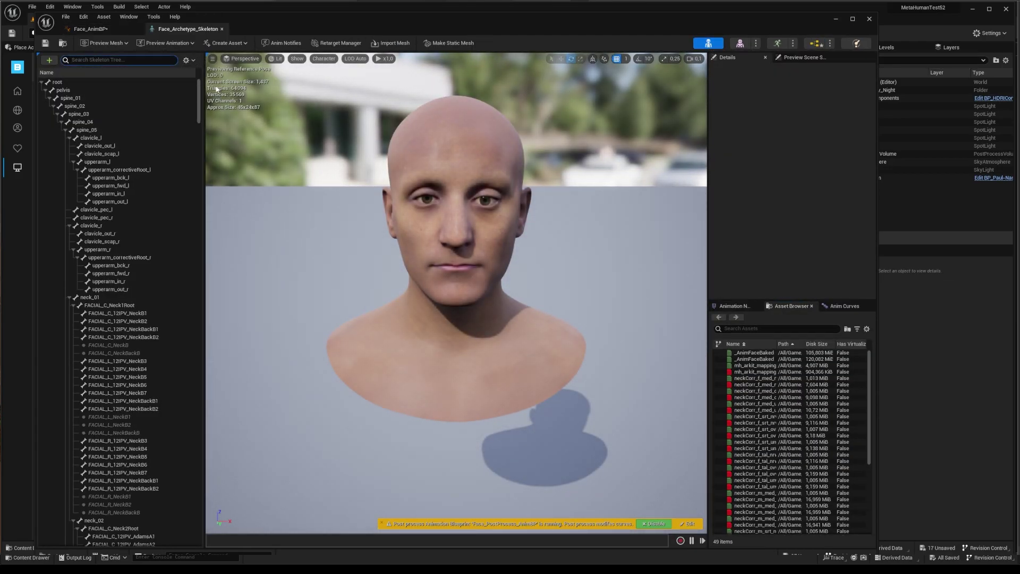
text(head)
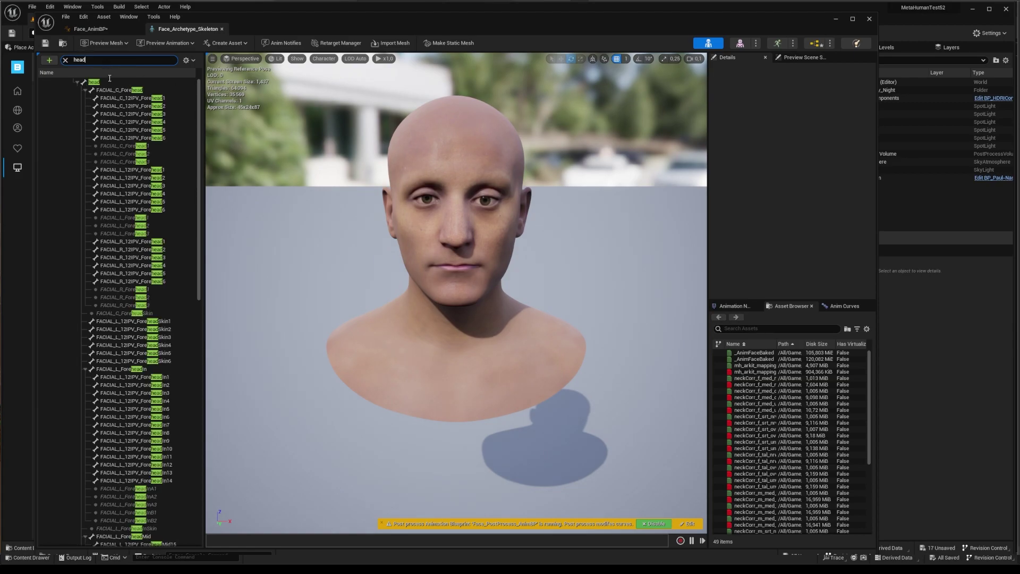
click(103, 82)
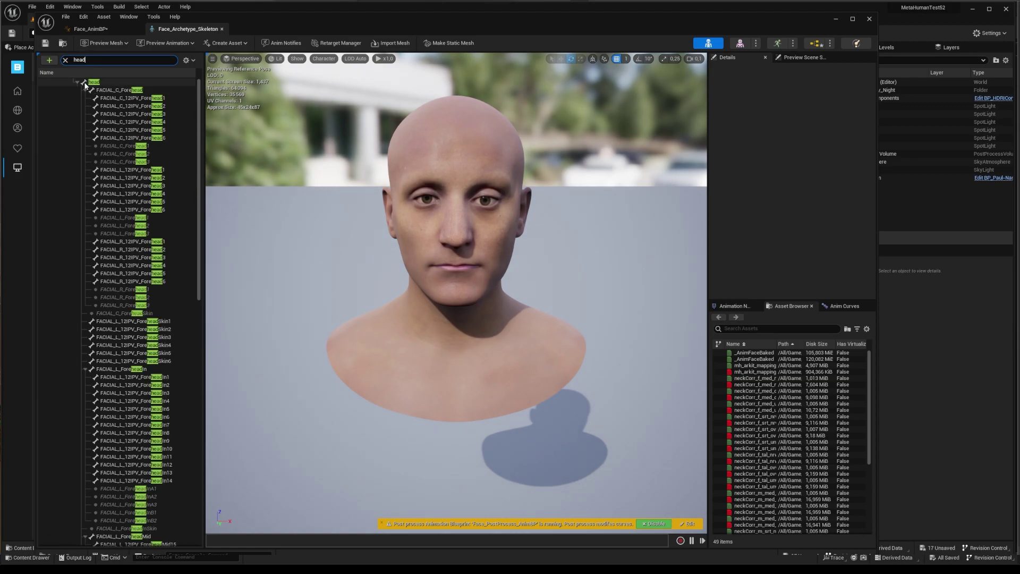
click(188, 60)
mouse_move(229, 83)
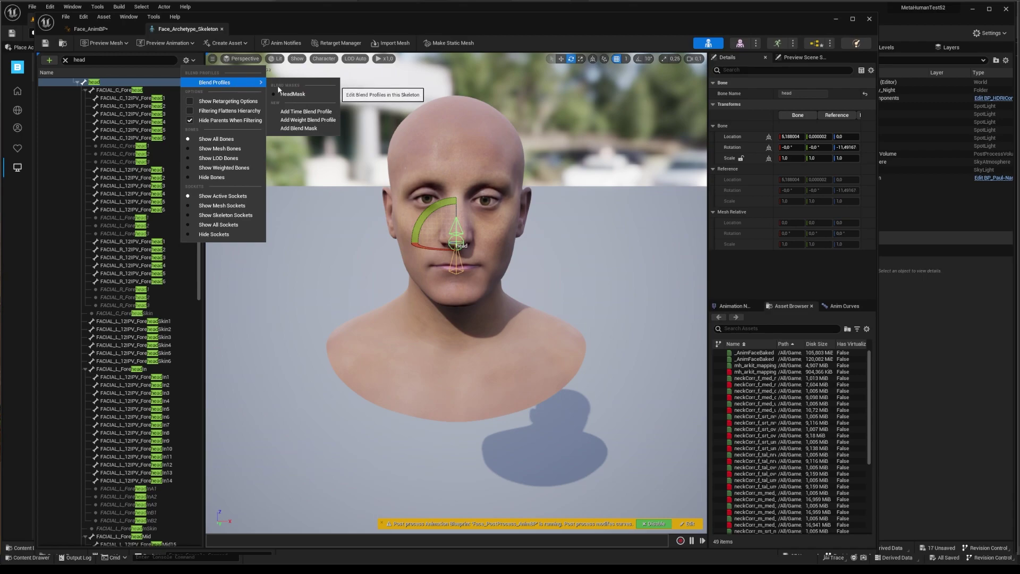
click(319, 130)
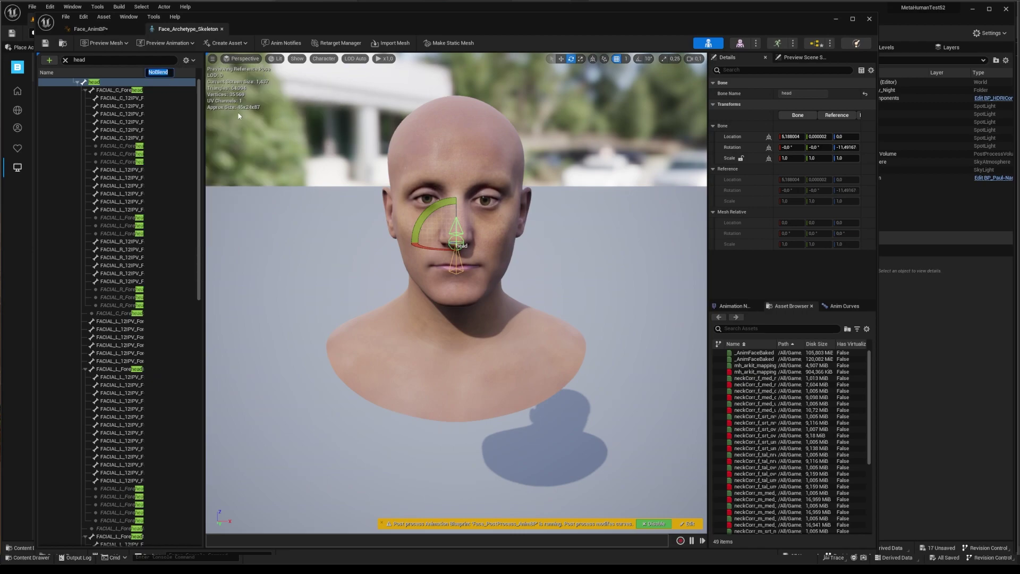
text(HeadMask)
key(Escape)
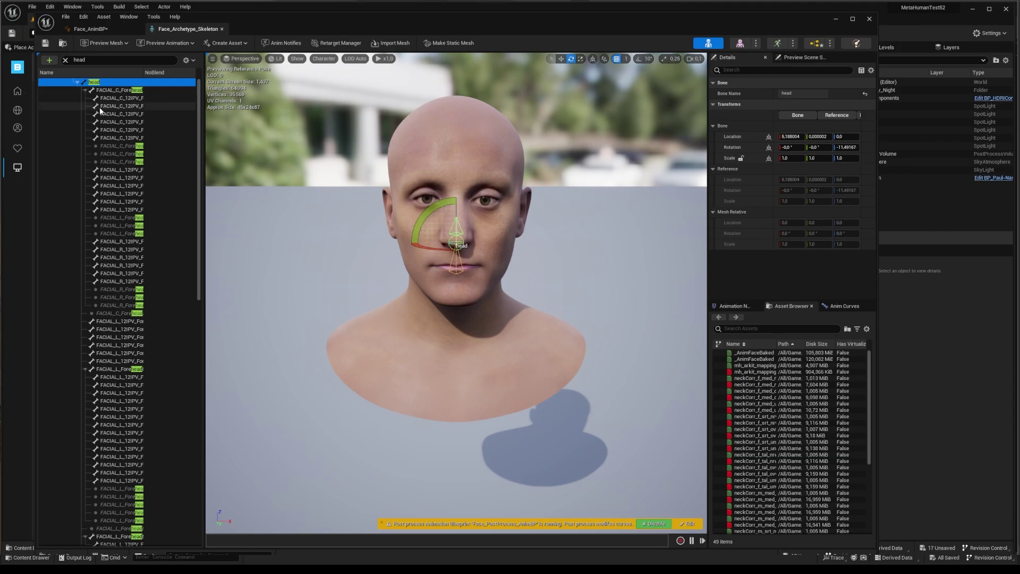
click(186, 60)
click(299, 100)
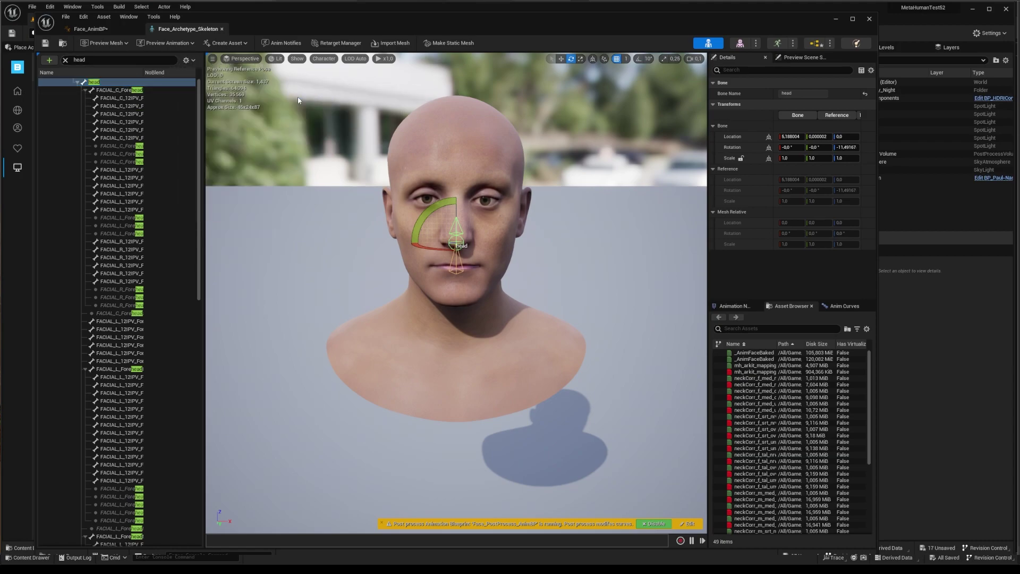
Step: Set the Layered blend per bone node's blend mask to HeadMask, compile Face_AnimBP and close it
click(807, 45)
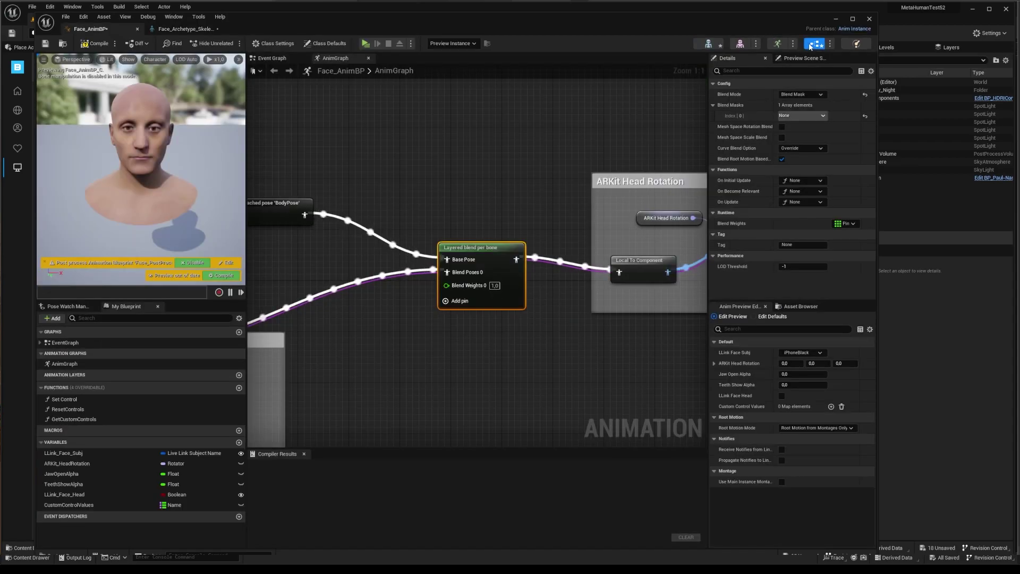
click(480, 253)
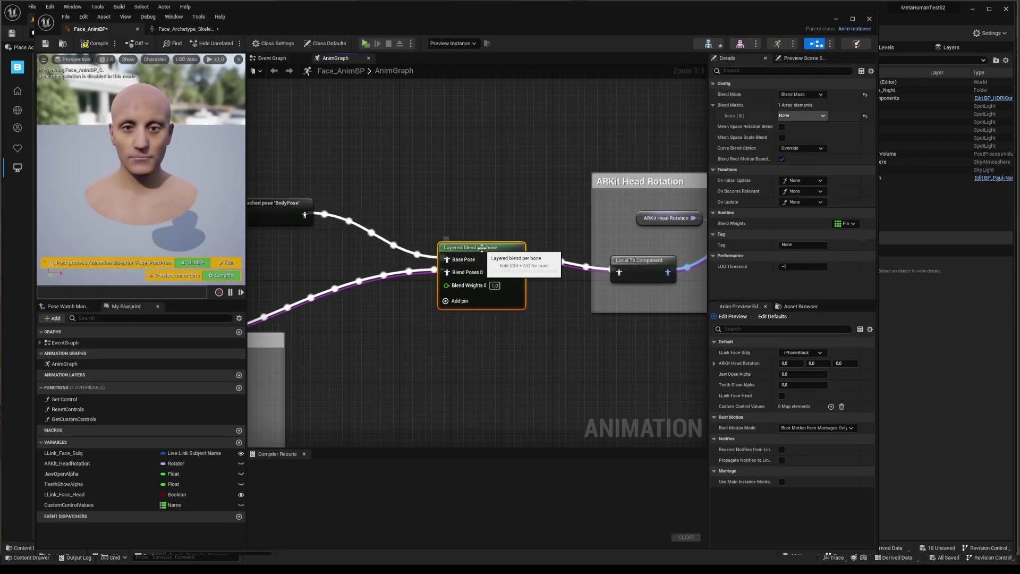
click(805, 94)
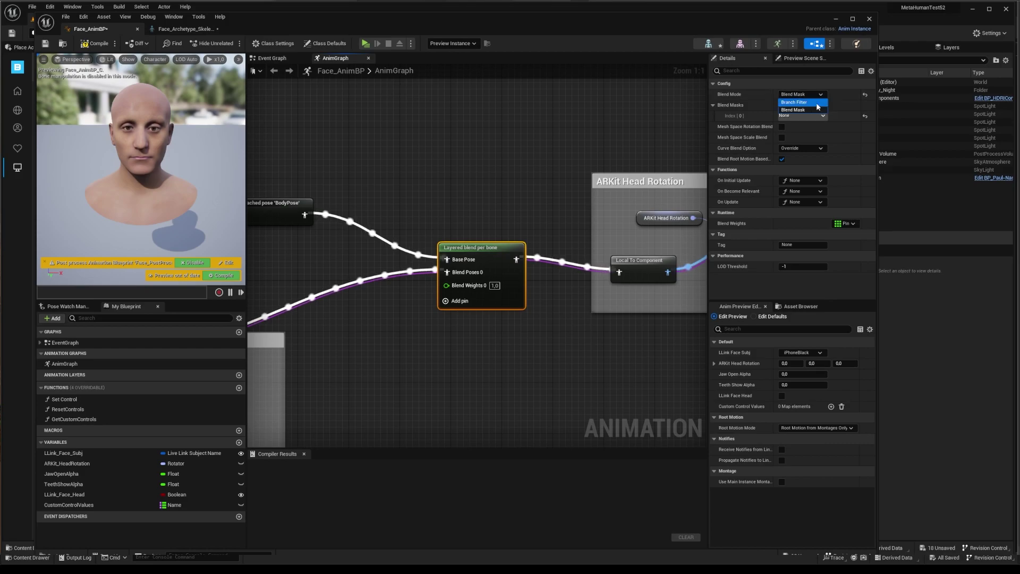
click(792, 109)
click(792, 115)
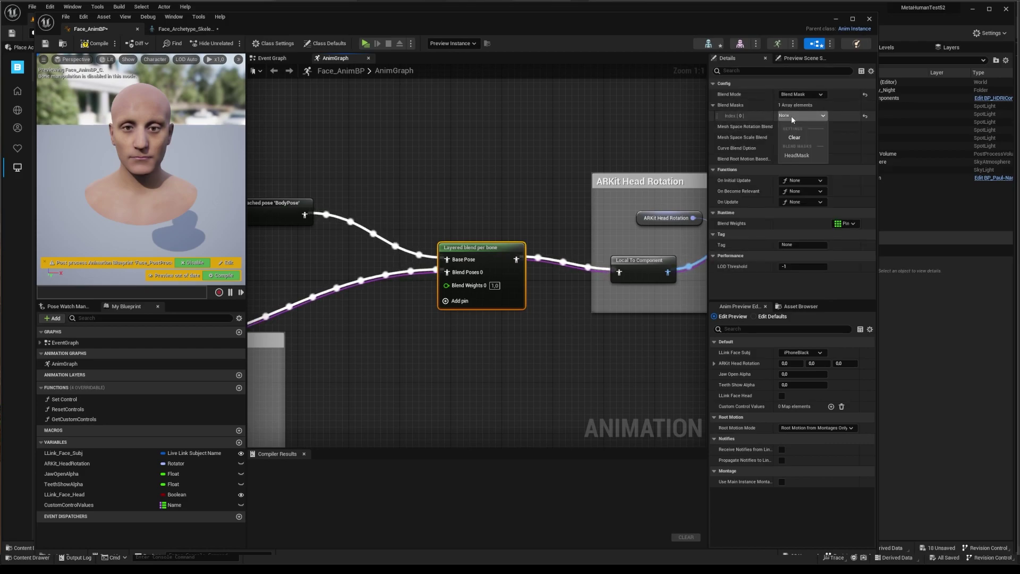
click(799, 153)
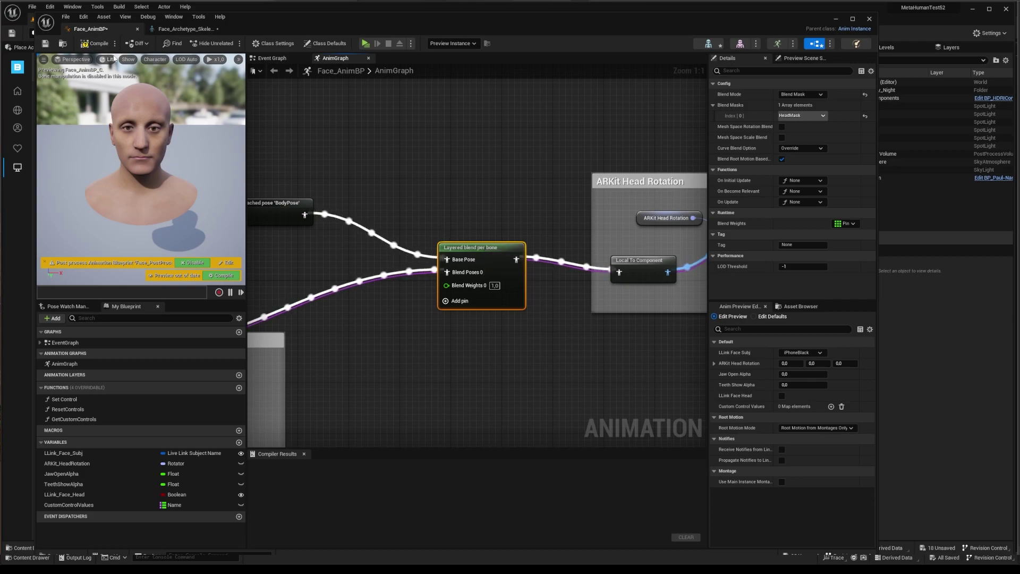
click(97, 47)
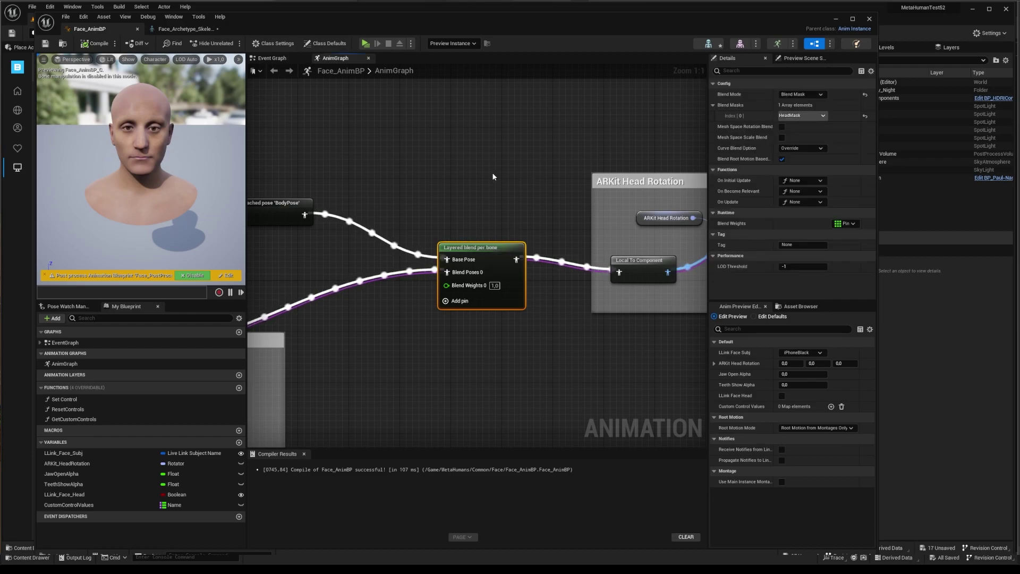
click(869, 19)
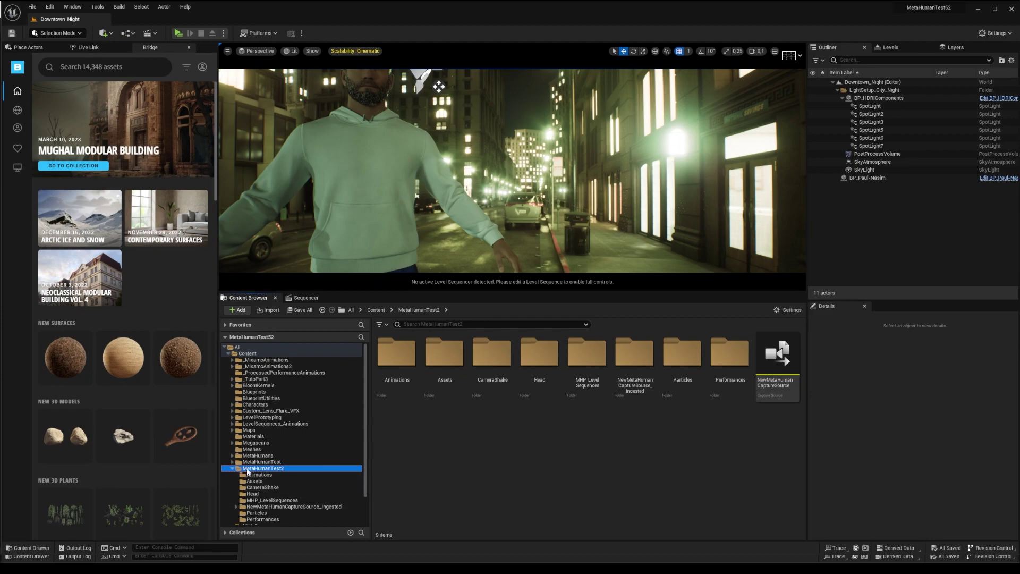
Step: Select the Performances folder under MetaHumanTest2 in the Content Browser
click(264, 519)
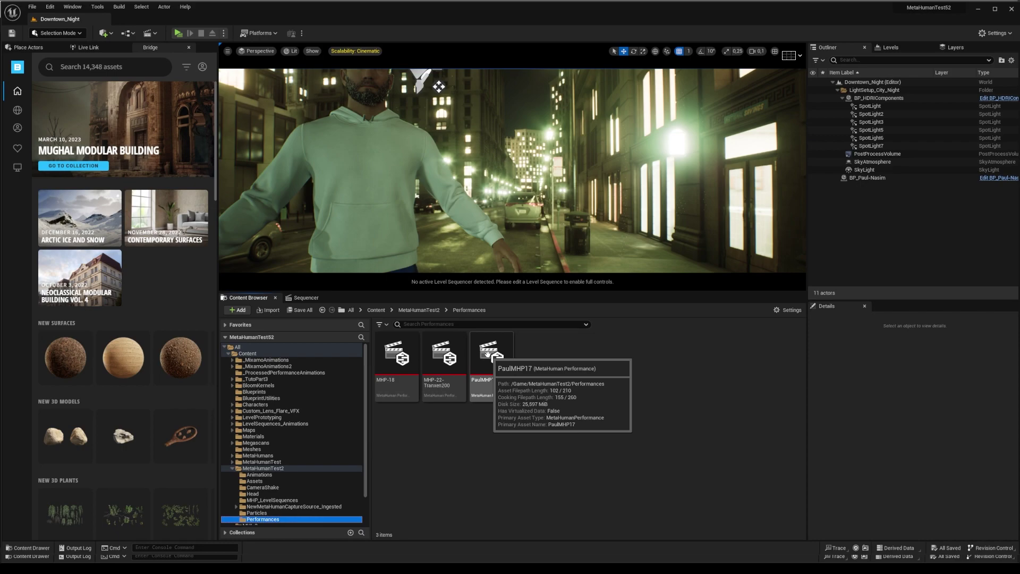
double_click(488, 353)
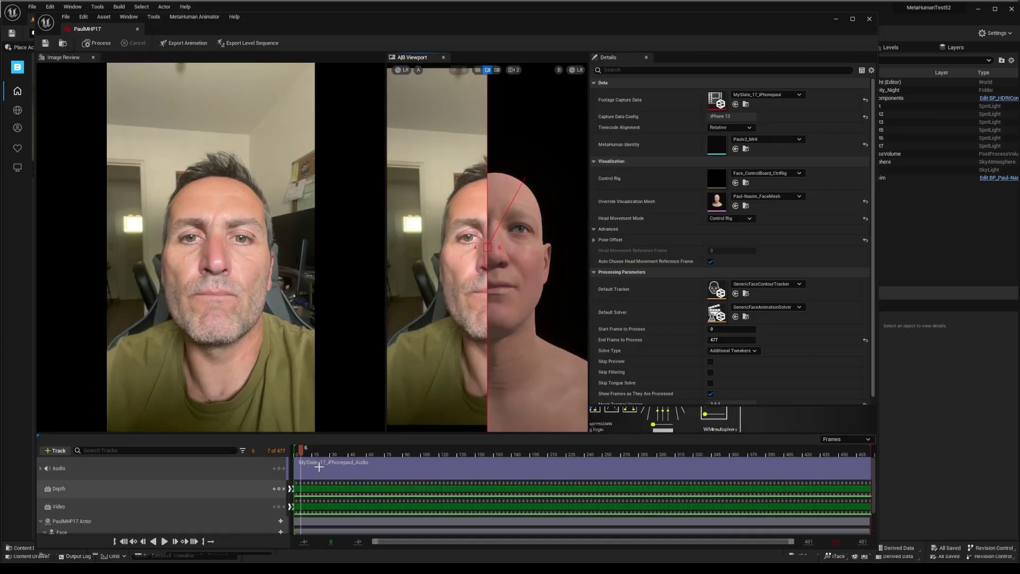
drag(300, 457, 310, 458)
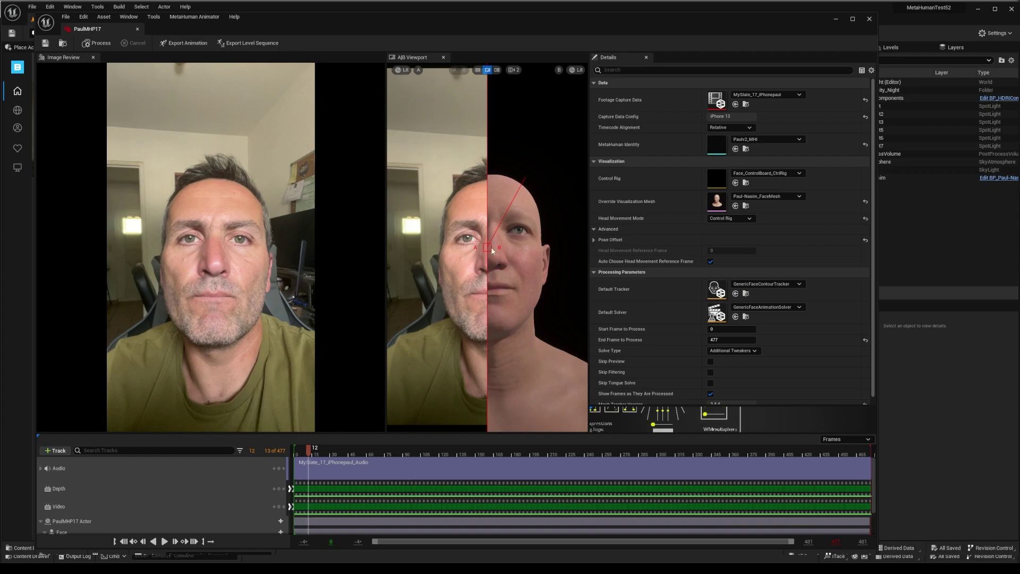
drag(489, 248, 383, 262)
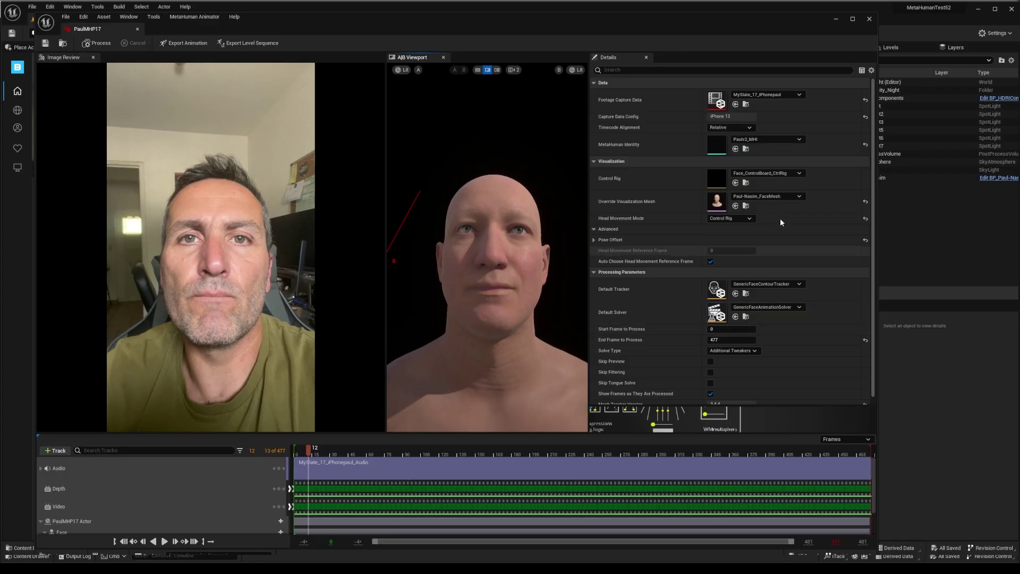
click(744, 218)
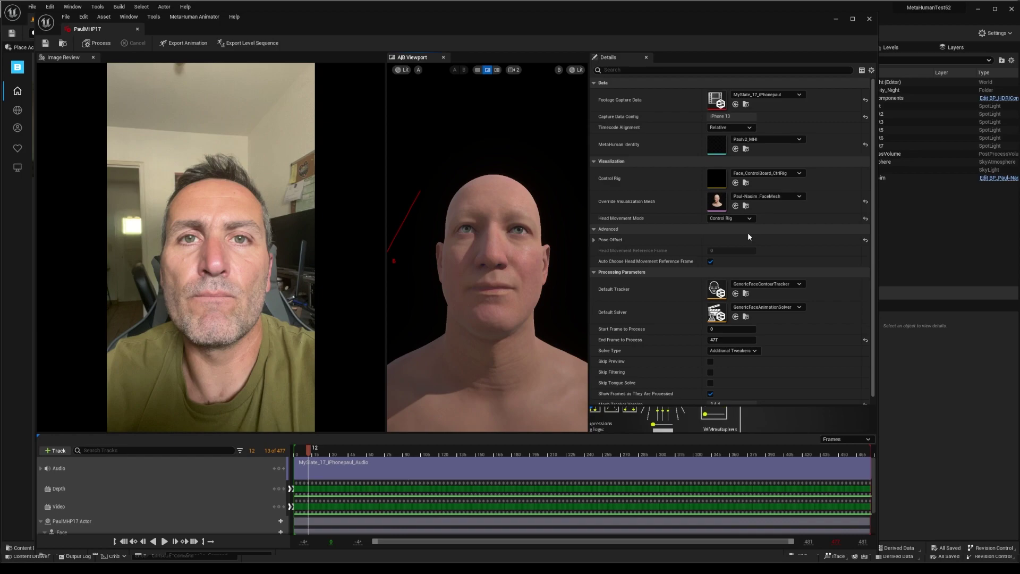
click(751, 235)
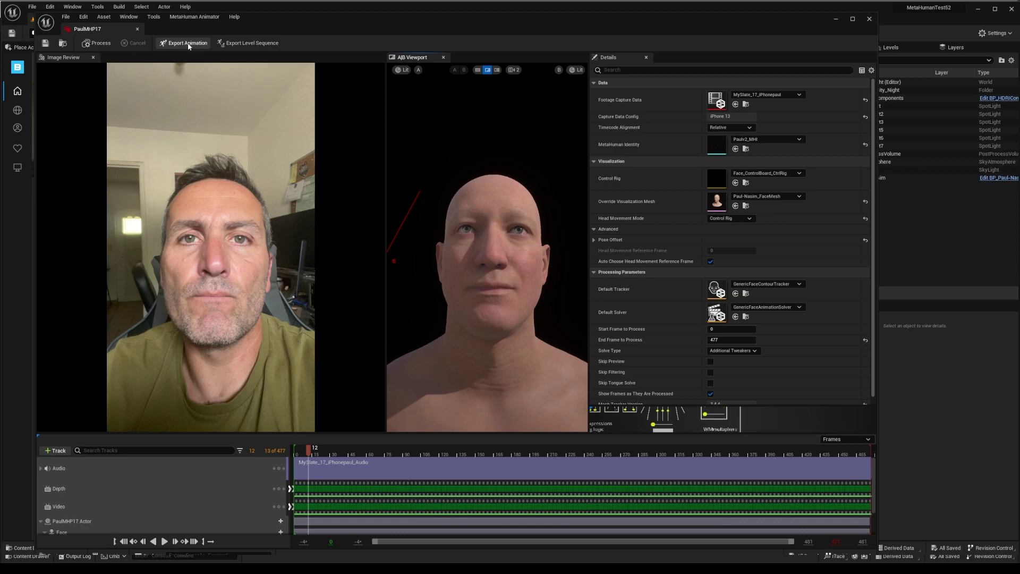
Step: Export the PaulMHP17 performance as level sequence LS_PaulMHP17-toBake in _ProcessedPerformanceAnimations
click(255, 44)
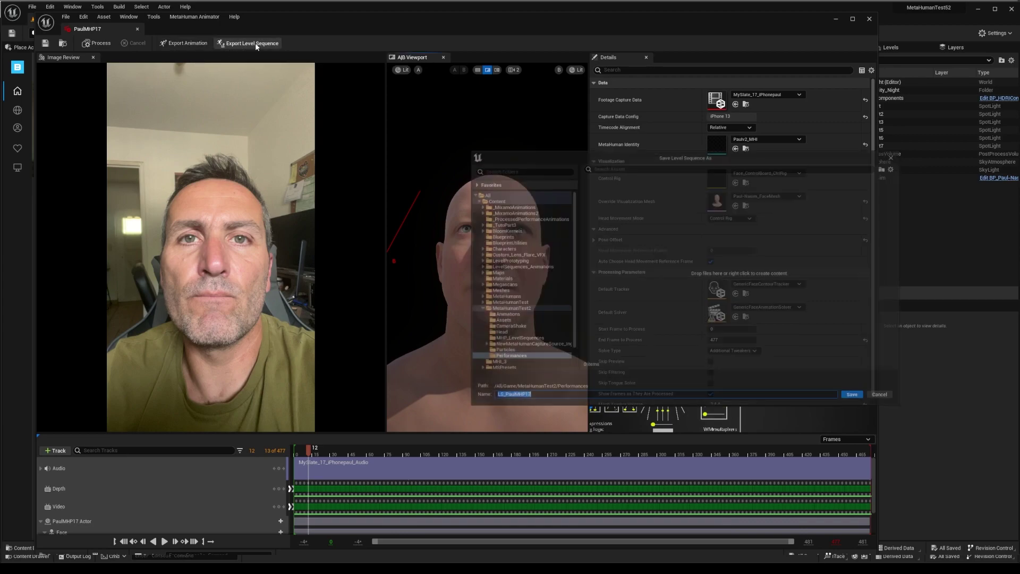
click(516, 215)
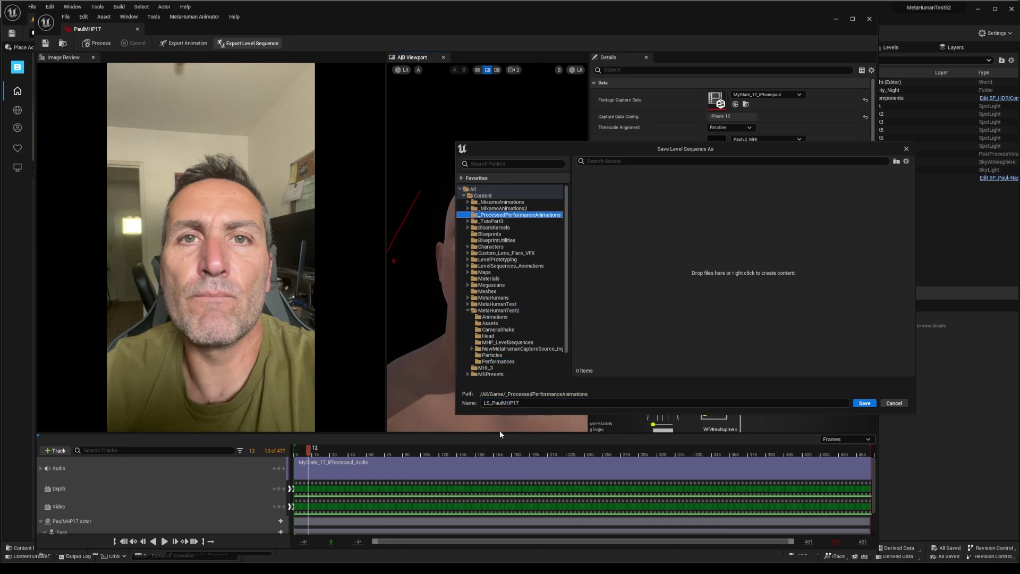
click(526, 404)
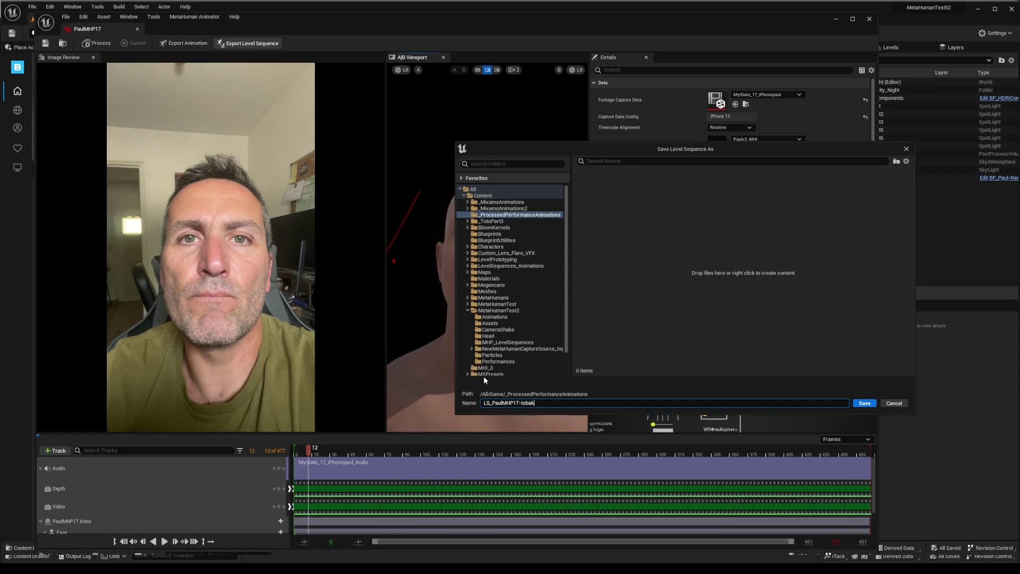
text(-toM)
key(Return)
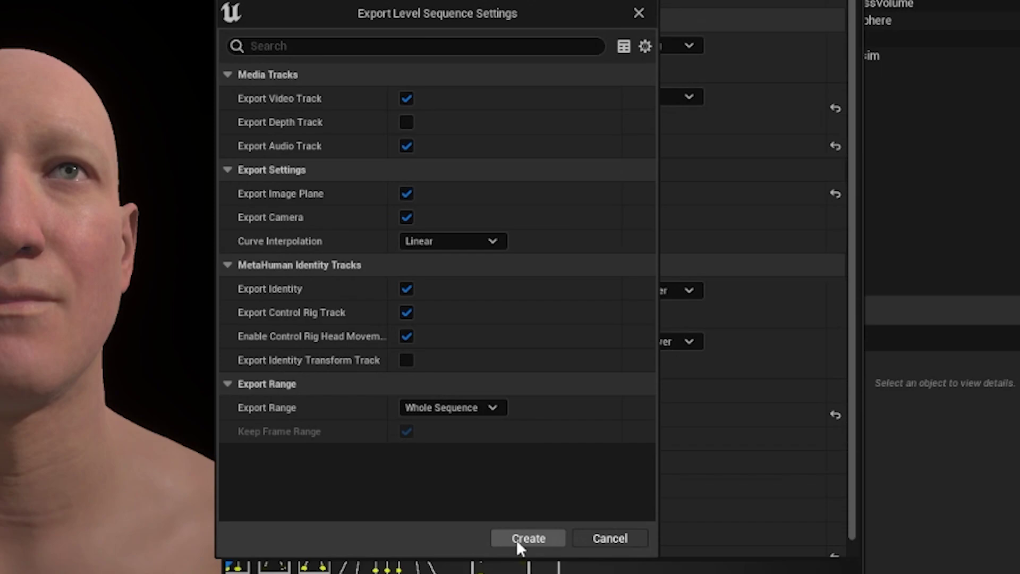
click(529, 538)
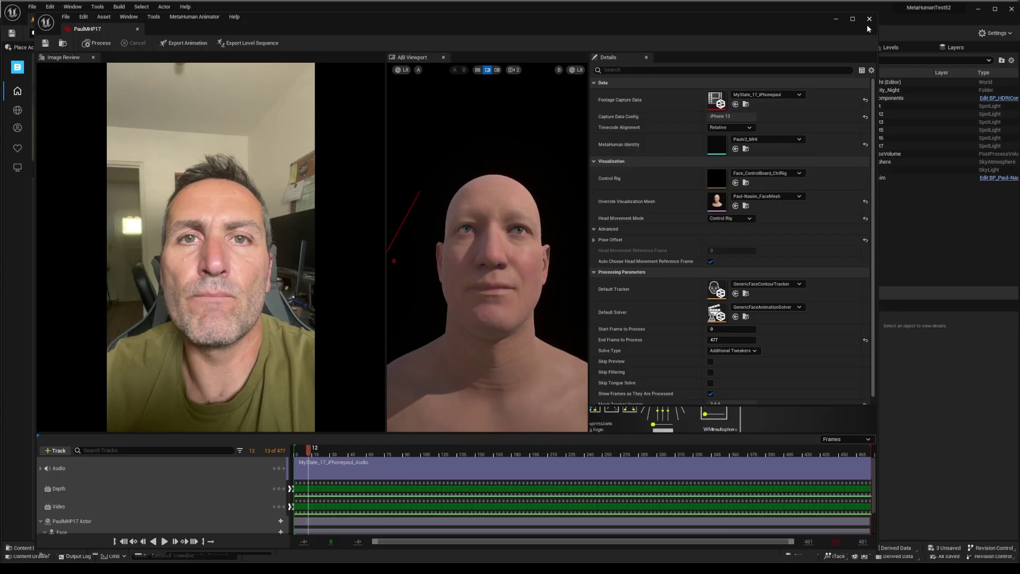
Step: Open the LS_PaulMHP17-toBake sequence and hide the BP_Paul-Nasim body
click(869, 19)
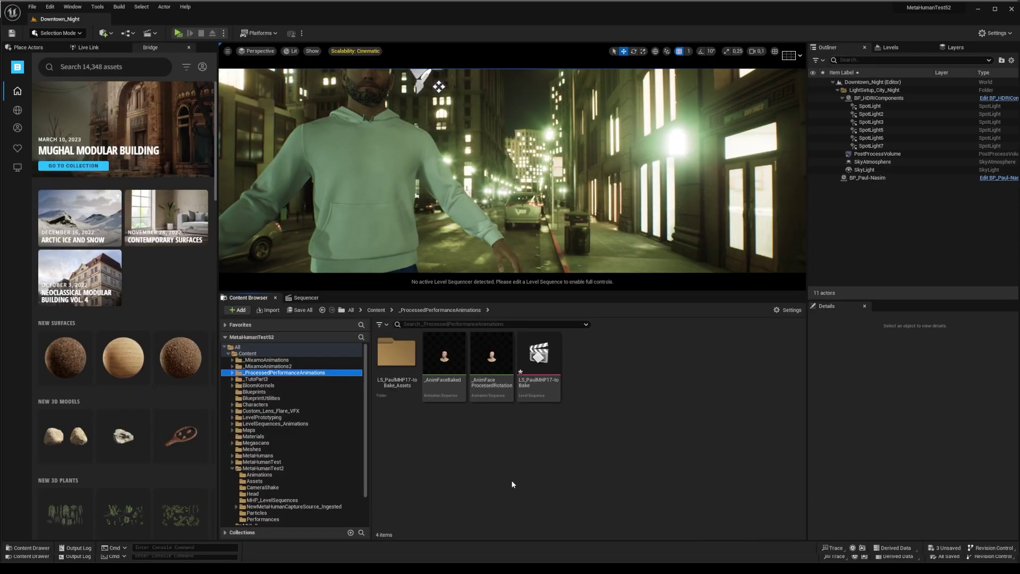
double_click(532, 359)
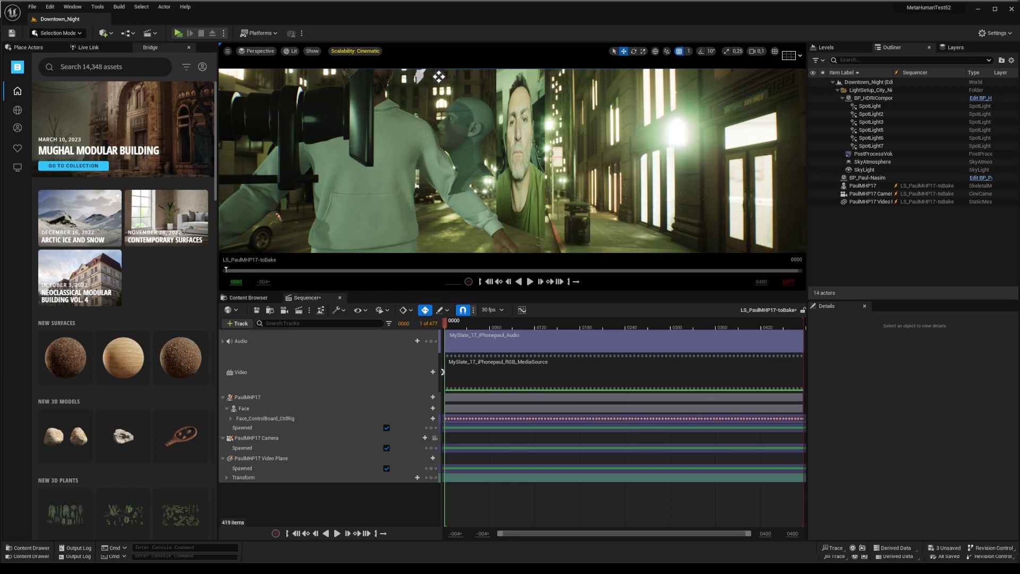
click(247, 397)
click(812, 178)
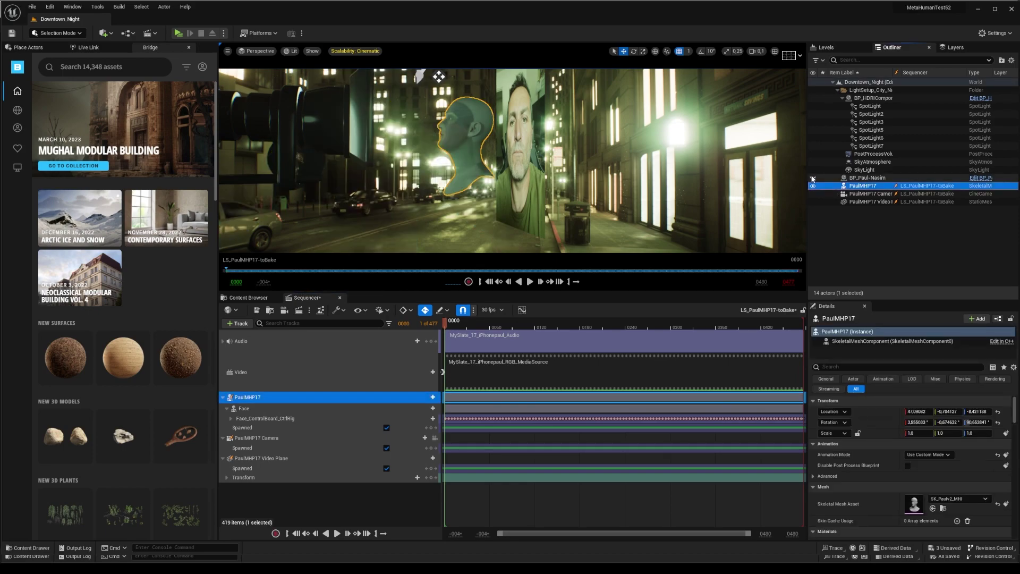
right_drag(467, 152, 446, 155)
right_drag(512, 170, 511, 170)
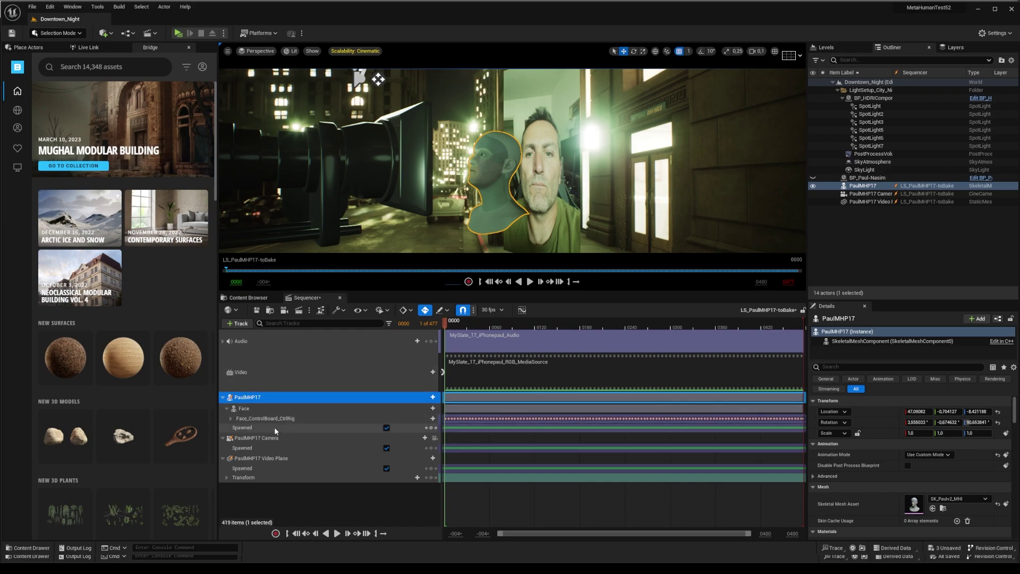
Step: Set the Face component's skeletal mesh to Paul-Nasim_FaceMesh and scrub to preview the performance
click(277, 407)
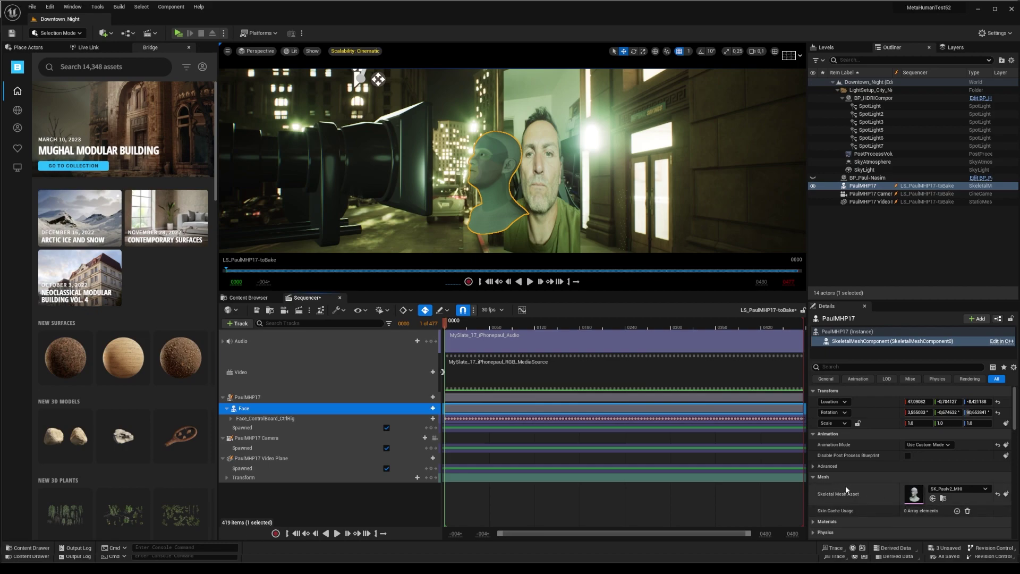
click(954, 490)
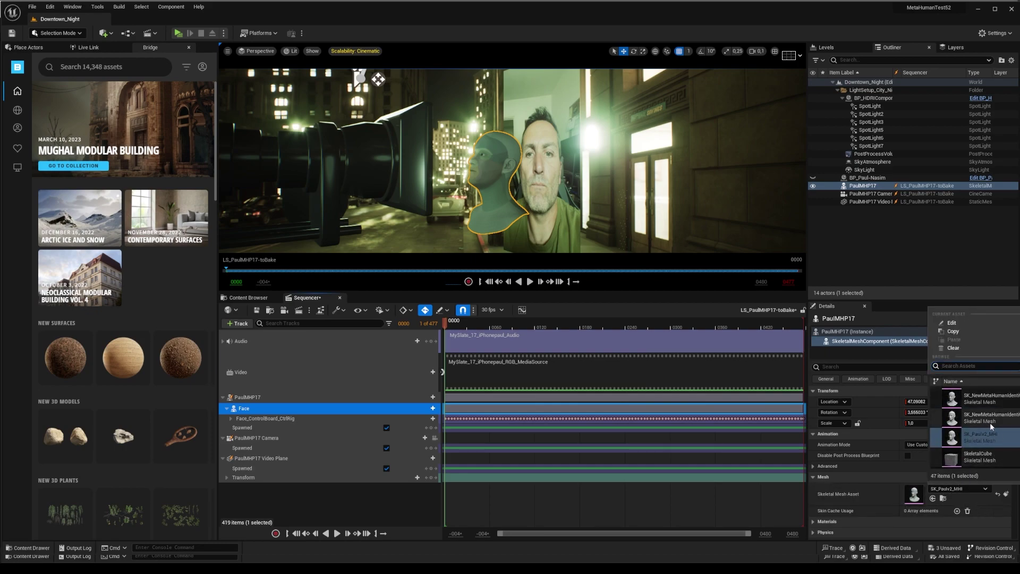
scroll(987, 422, up, 2)
scroll(987, 424, up, 5)
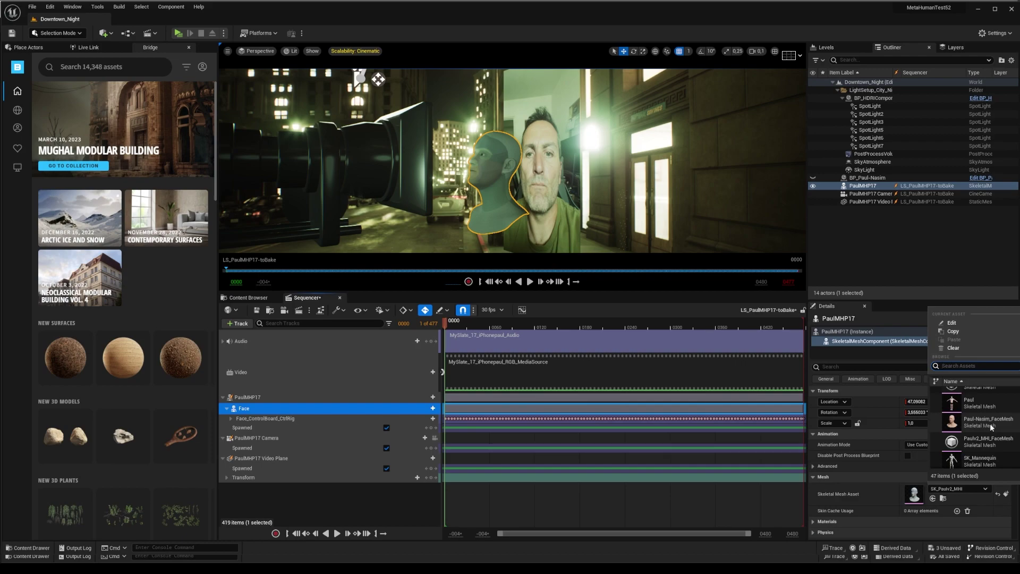
click(990, 426)
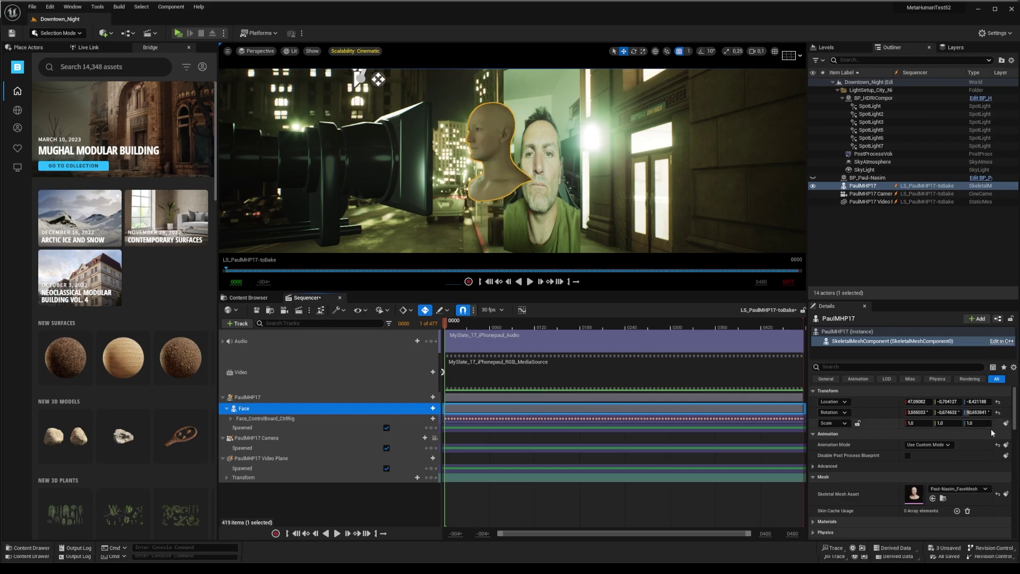
click(379, 79)
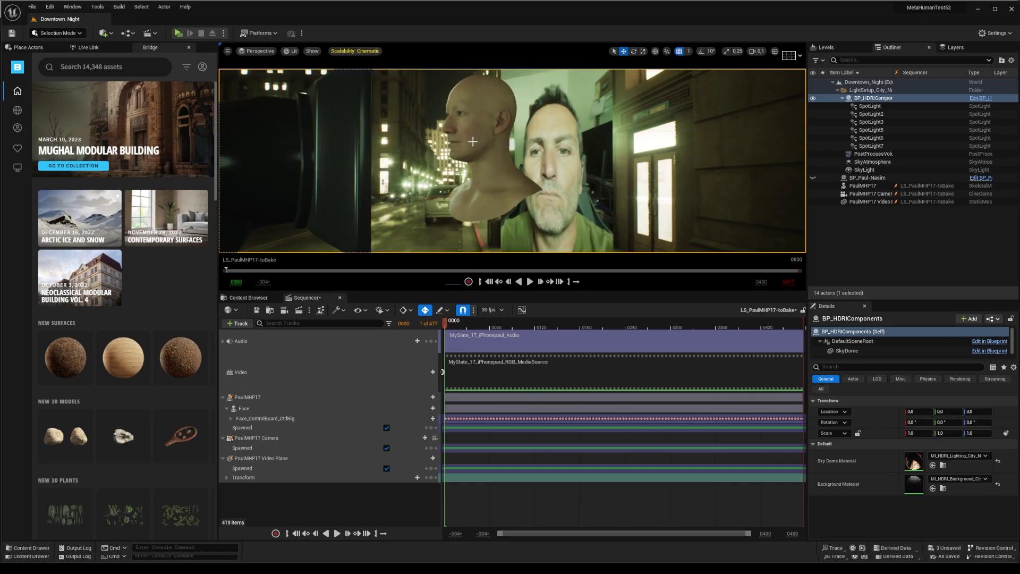
mouse_move(457, 325)
mouse_down()
mouse_move(651, 328)
mouse_move(460, 326)
mouse_up()
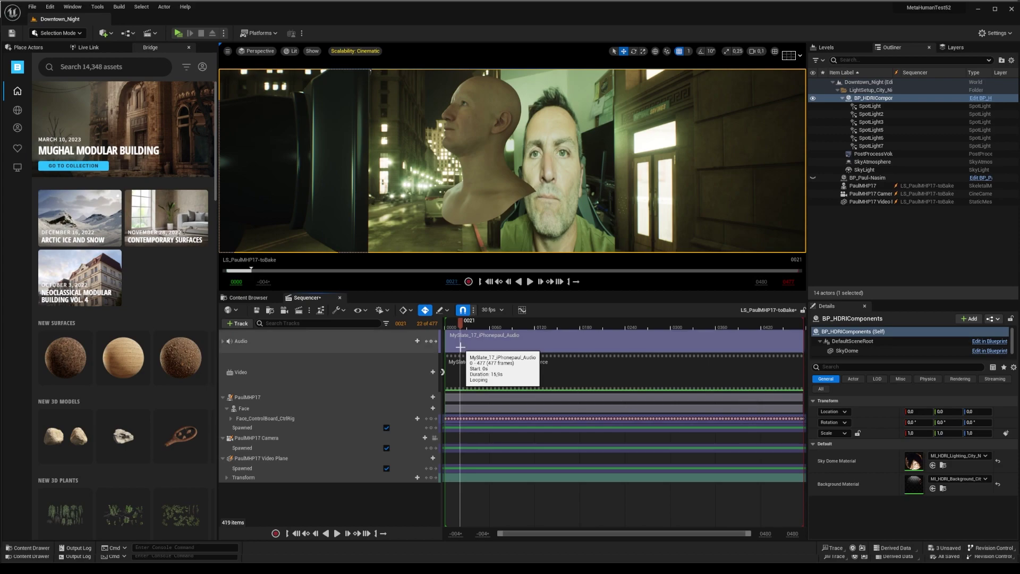
Step: Bake the Face track to a _AnimFaceProcessedAnim animation sequence in _ProcessedPerformanceAnimations
click(285, 409)
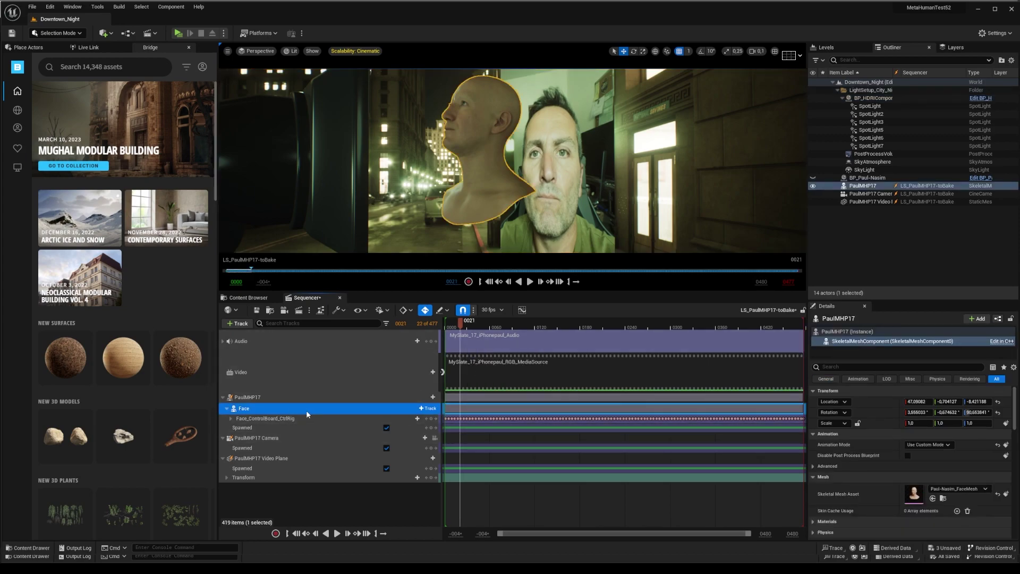
right_click(304, 412)
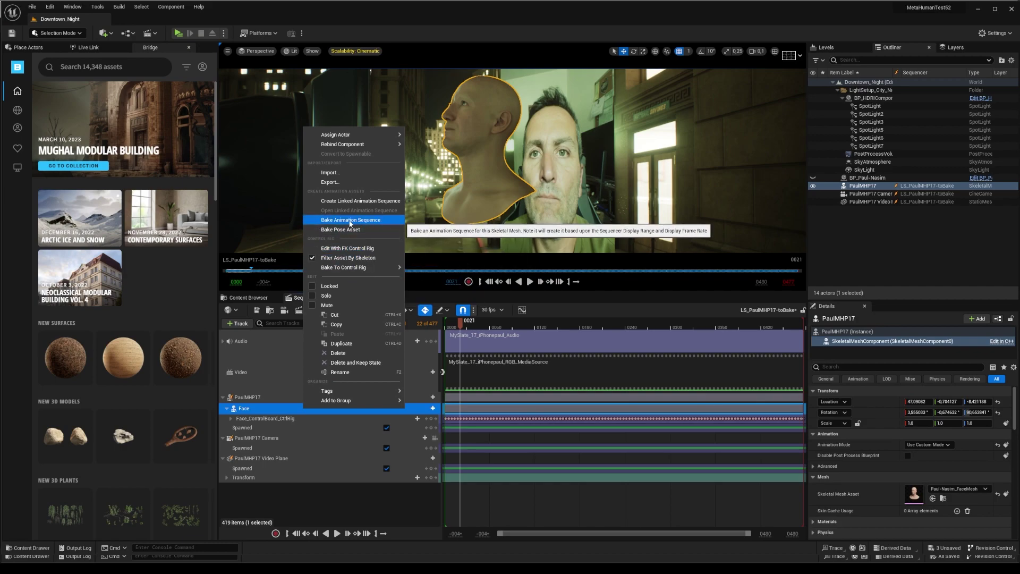
click(390, 219)
scroll(672, 280, up, 5)
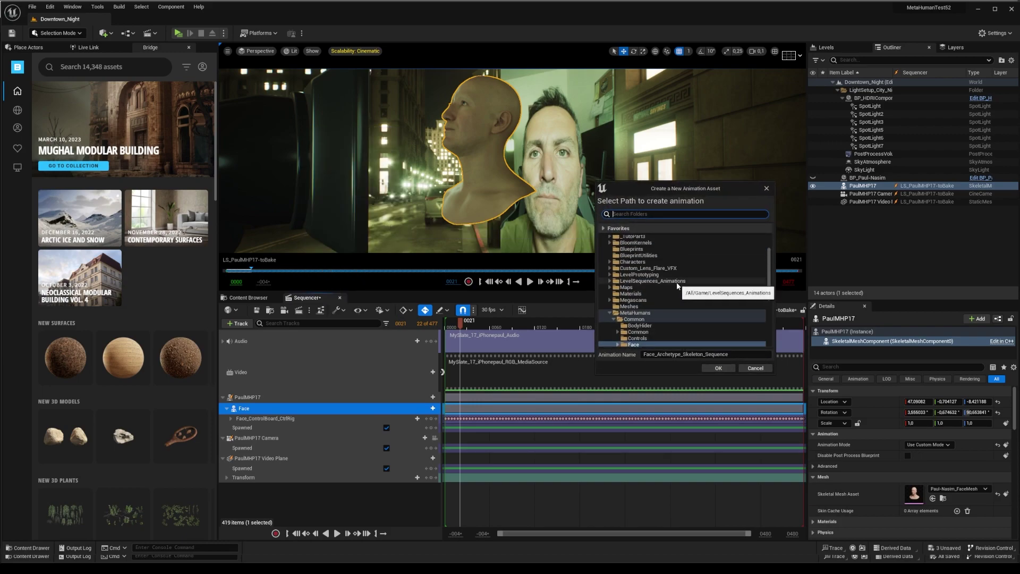
click(660, 264)
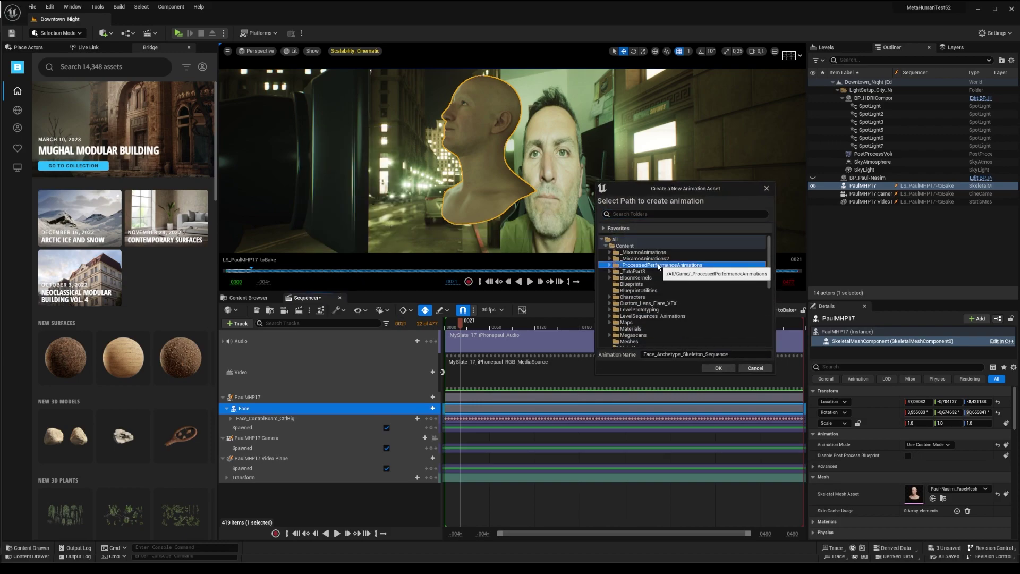
click(717, 353)
text(_Anim)
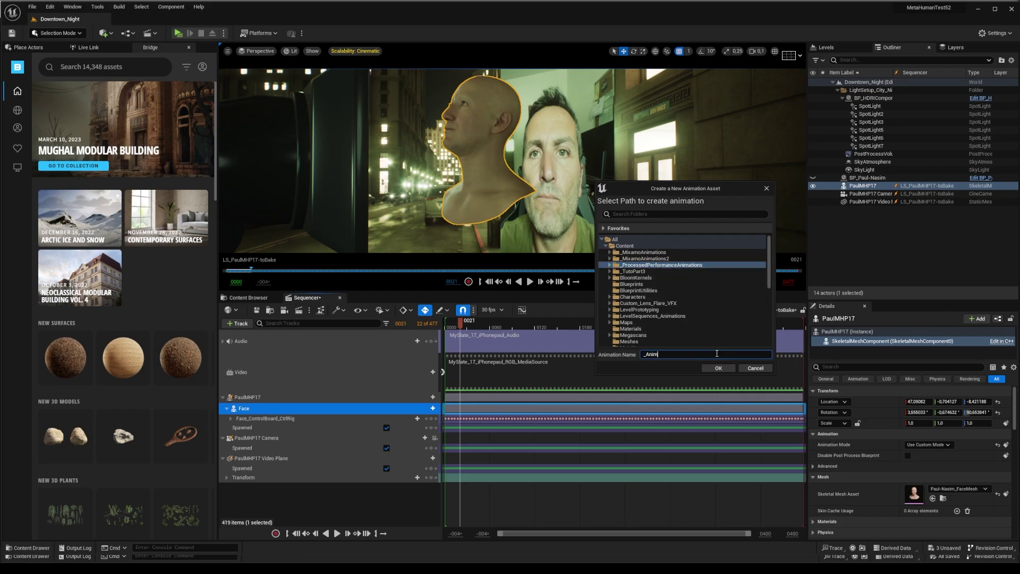
text(FaceProcessedAnimation)
click(709, 368)
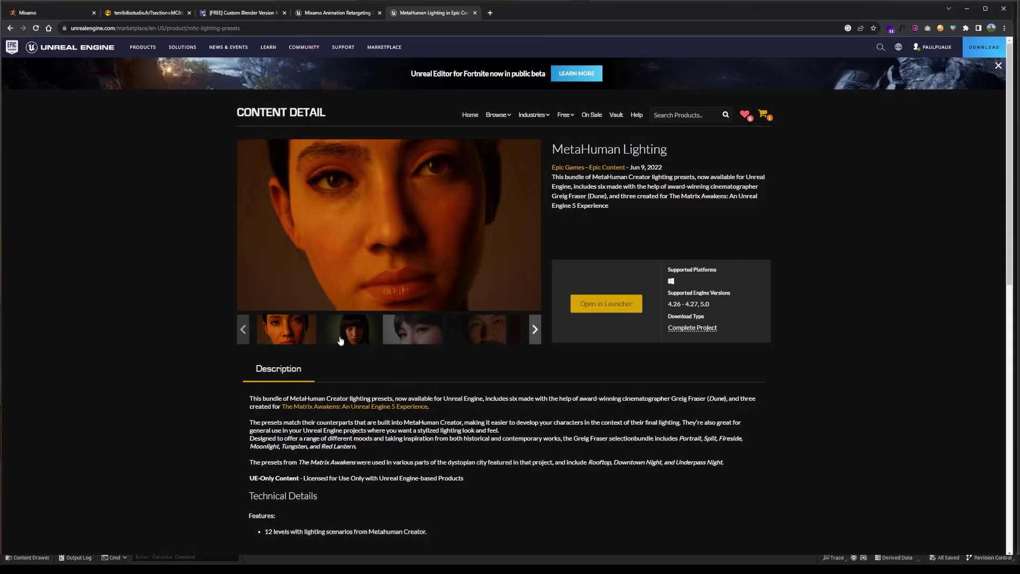
Step: Browse the MetaHuman Lighting preview images, then show the MHC_LightingPresets_IBL maps
click(341, 340)
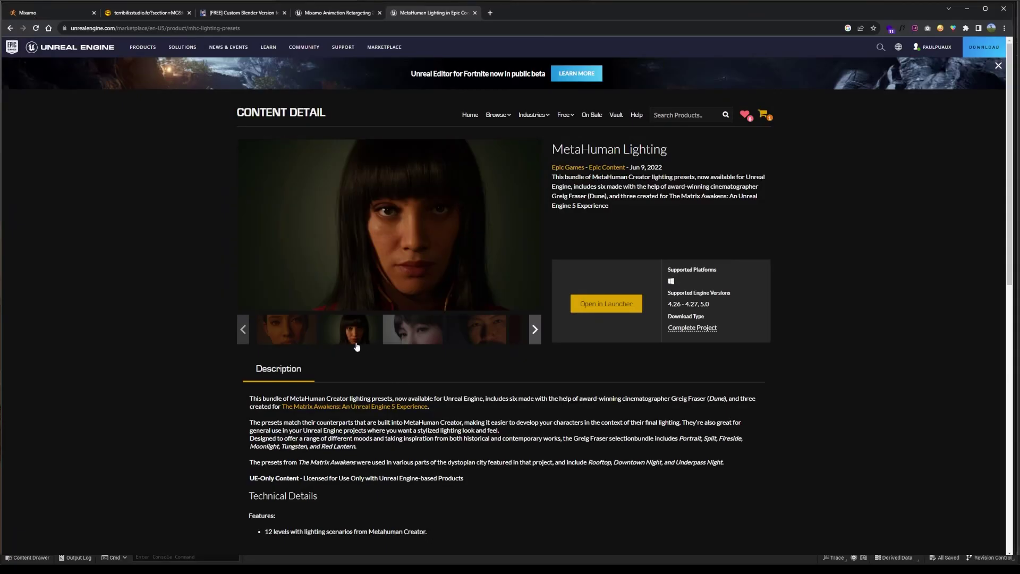
click(414, 340)
click(482, 336)
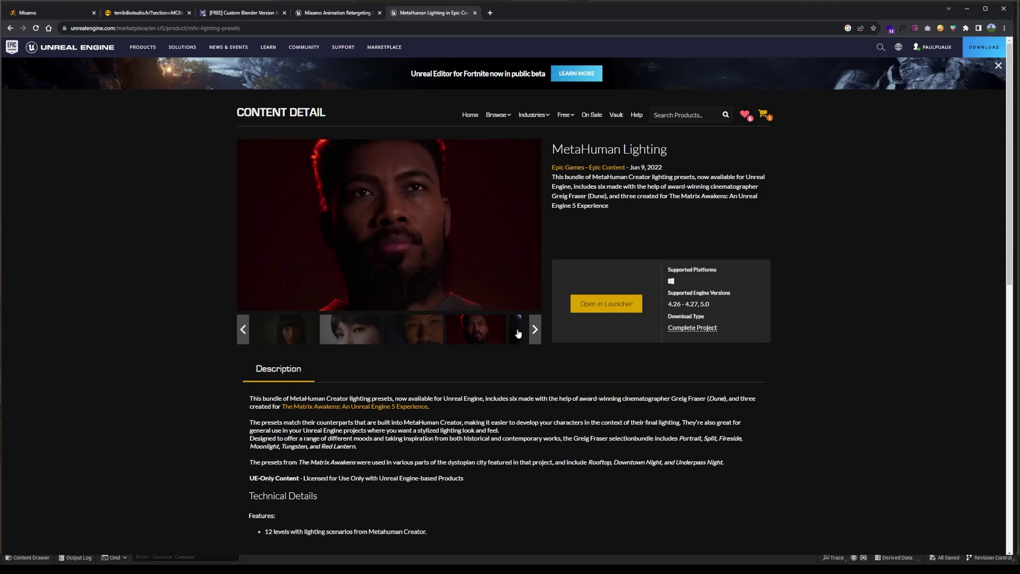
click(534, 331)
click(400, 340)
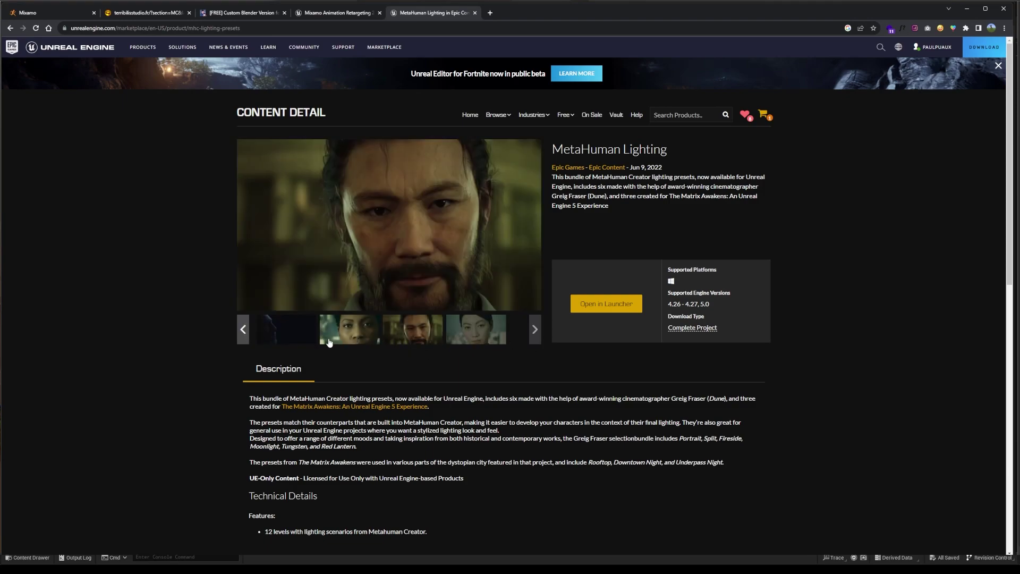
click(326, 342)
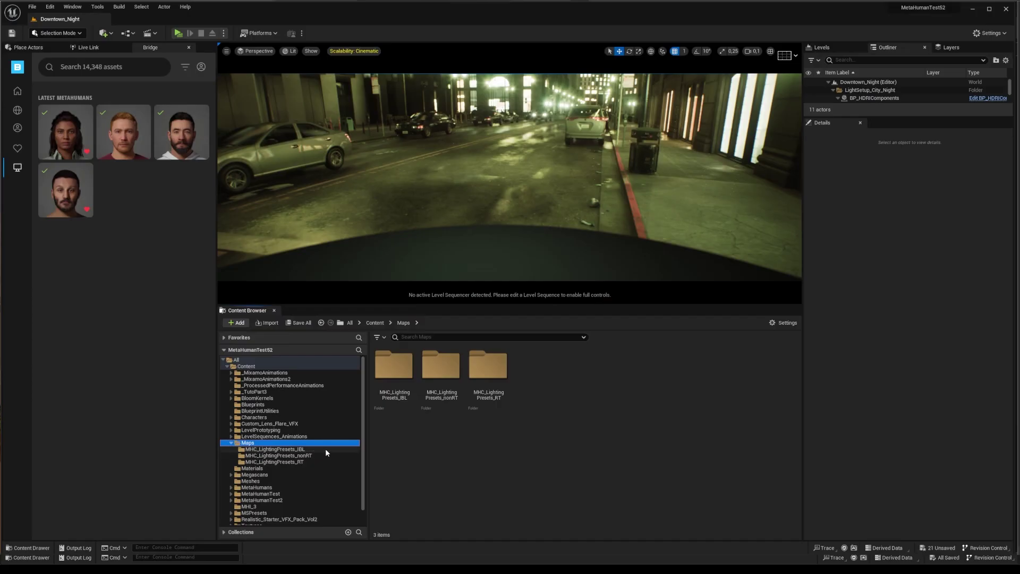
click(325, 449)
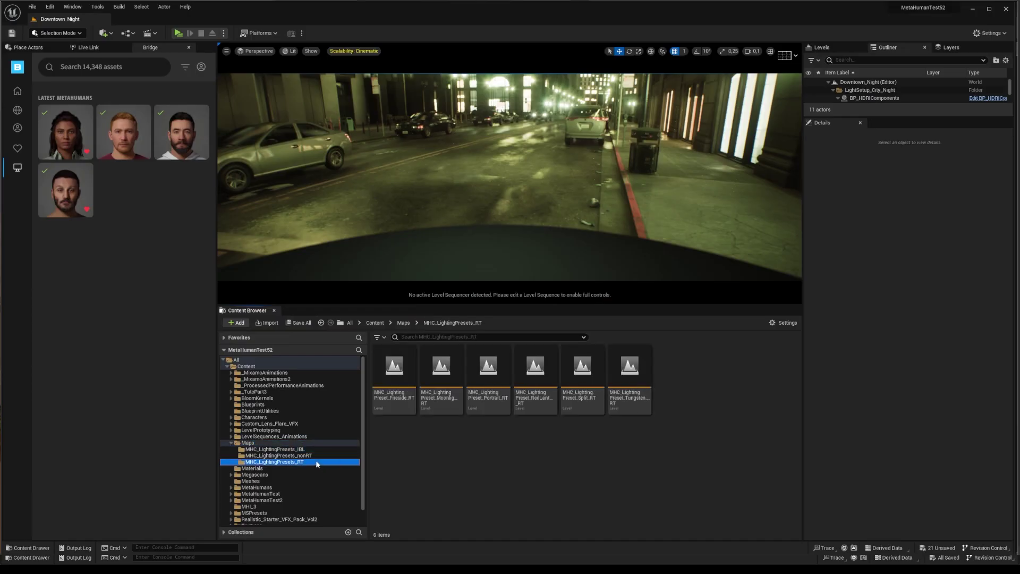
Step: Browse the MHC_LightingPresets_nonRT maps, then go back to the MHC_LightingPresets_IBL maps
click(320, 455)
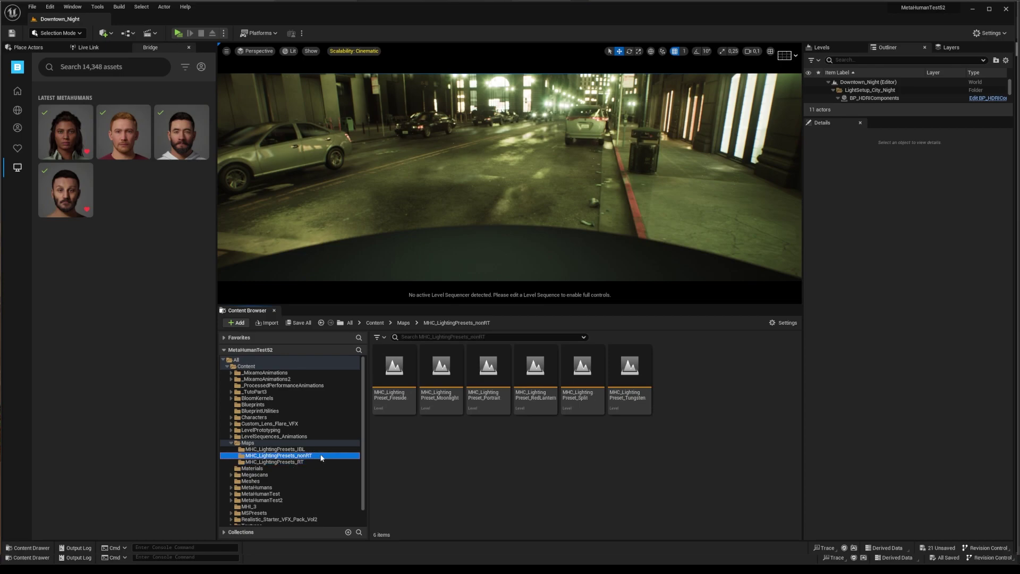
click(316, 450)
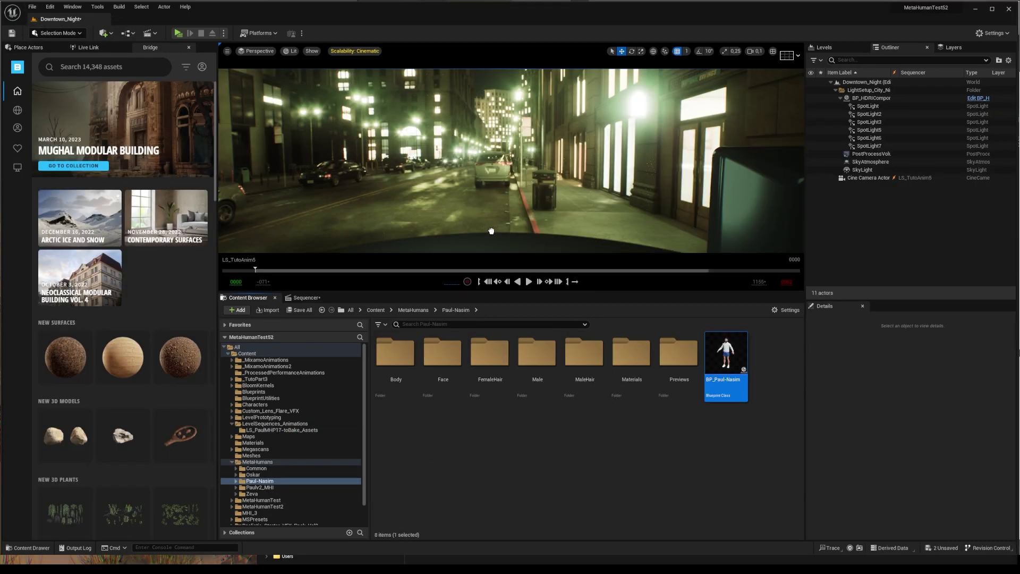
Step: Place BP_Paul-Nasim in the street at X 0, Y 0 and add a new 'LS' level sequence
drag(491, 231, 491, 231)
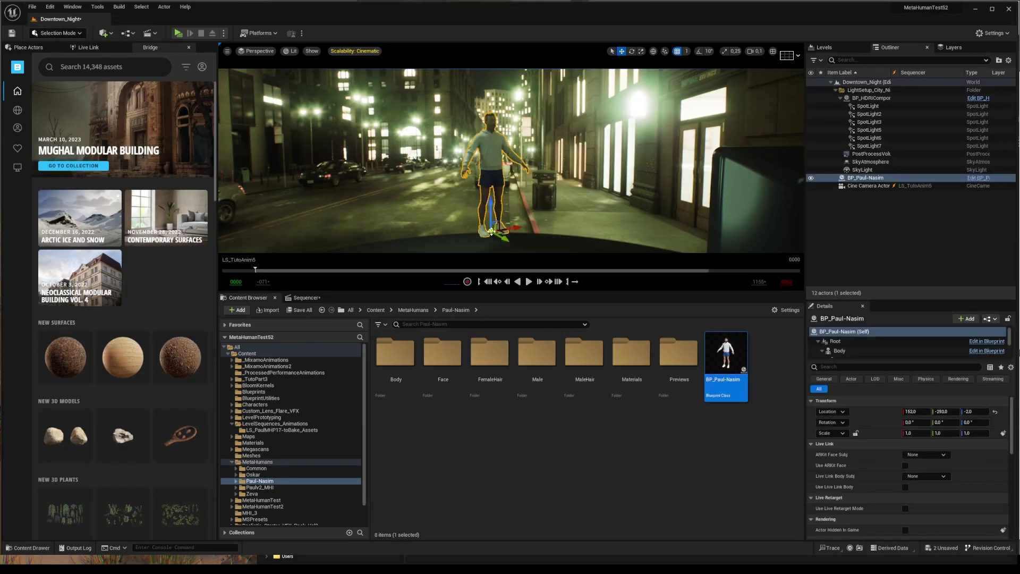
click(922, 411)
text(0)
key(Tab)
text(0)
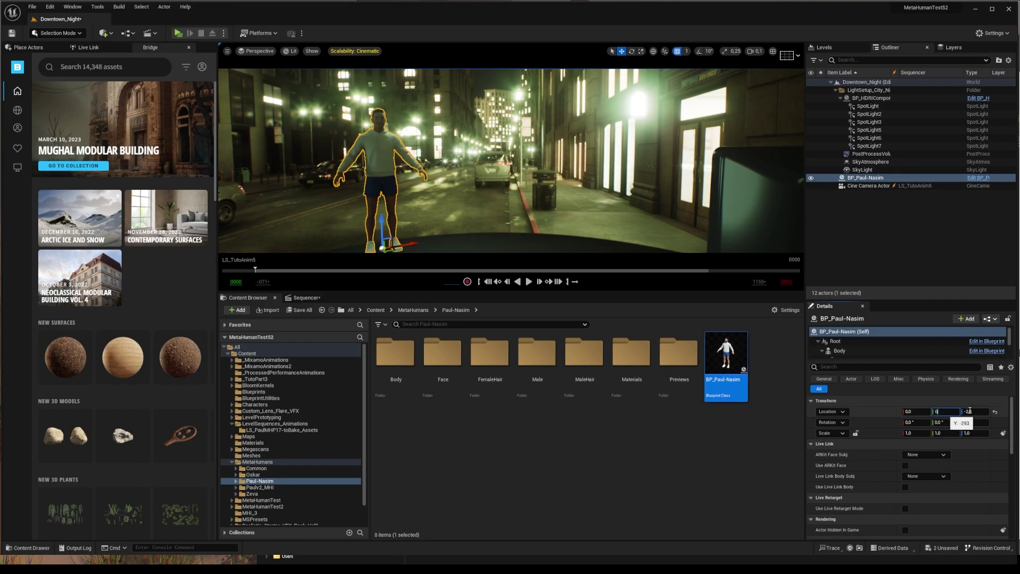
key(Tab)
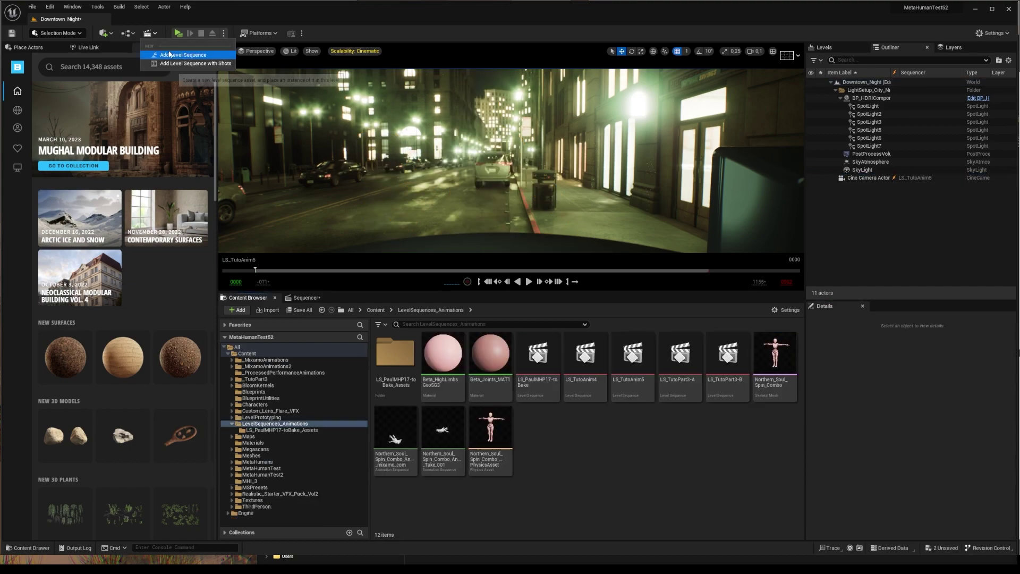
click(170, 53)
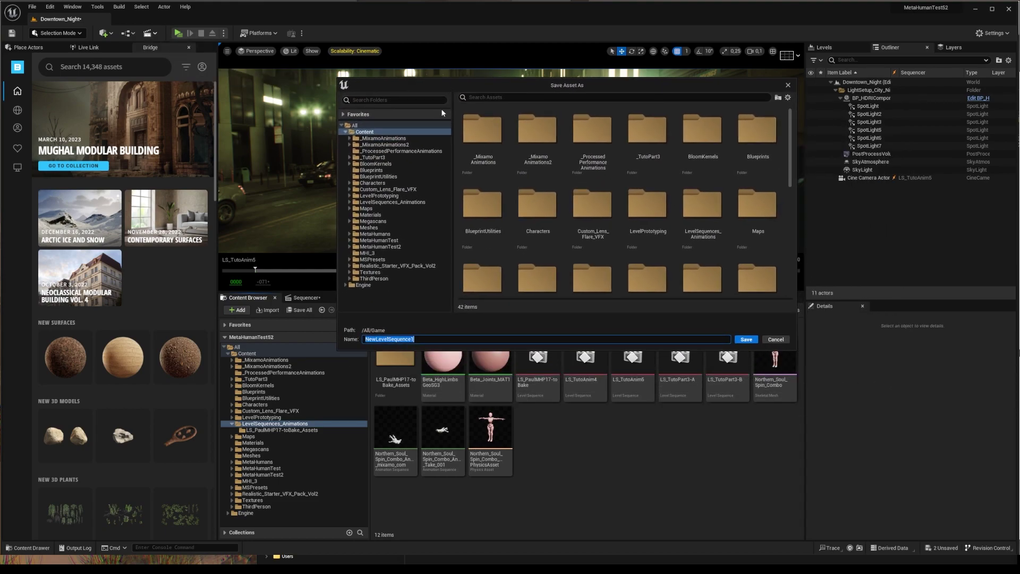
text(LS_TutoAnim5)
Step: Save the new level sequence and add the BP_Paul-Nasim actor to Sequencer
click(745, 340)
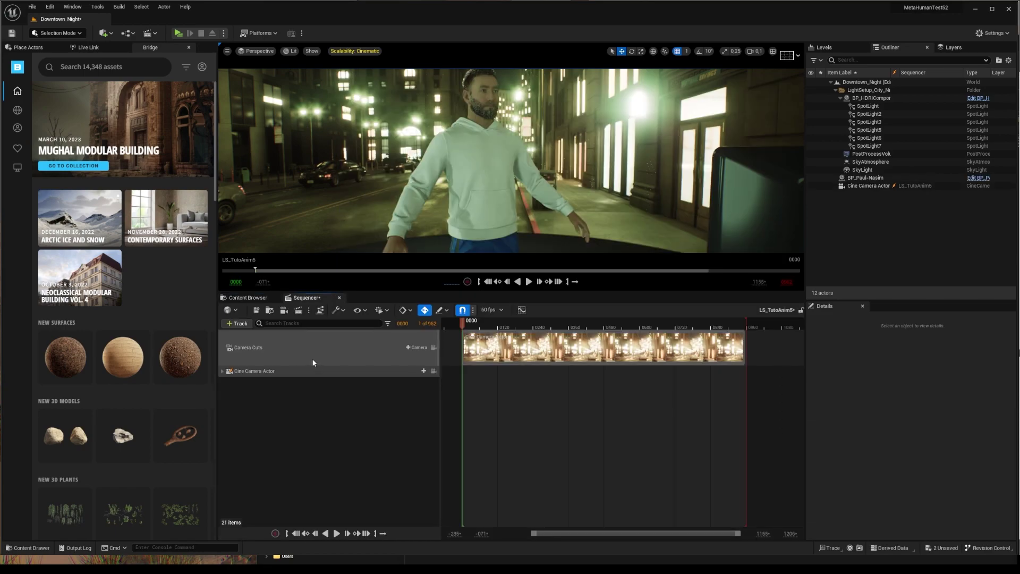
click(235, 324)
mouse_move(276, 336)
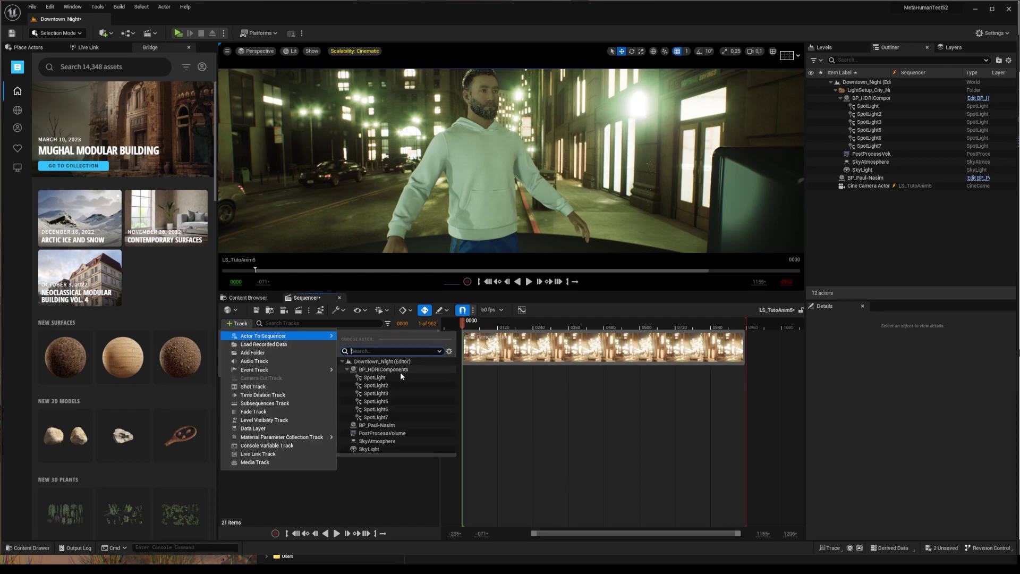
click(393, 423)
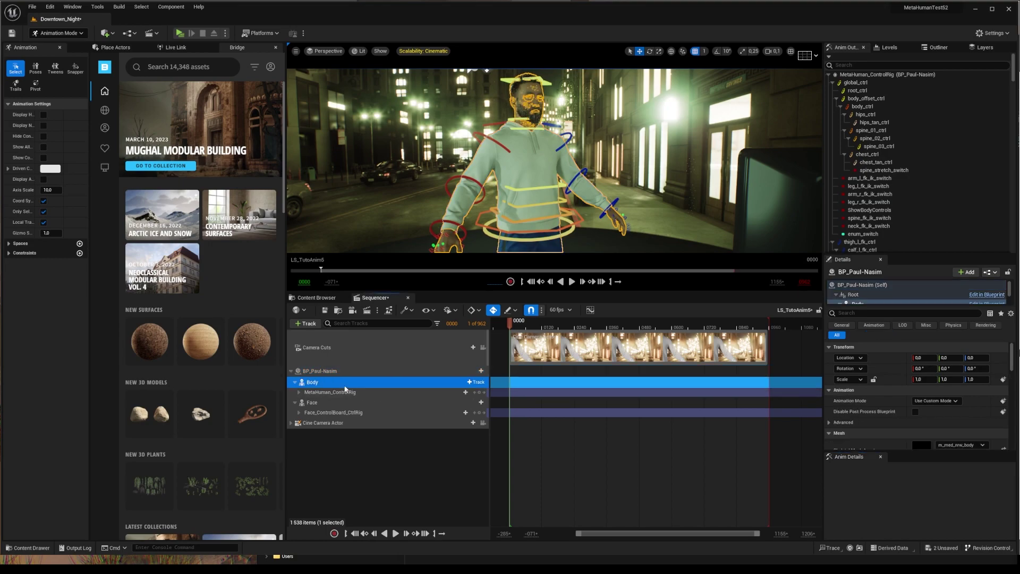
Step: Keep the Body track's Animation Mode on Use Custom Mode
click(329, 382)
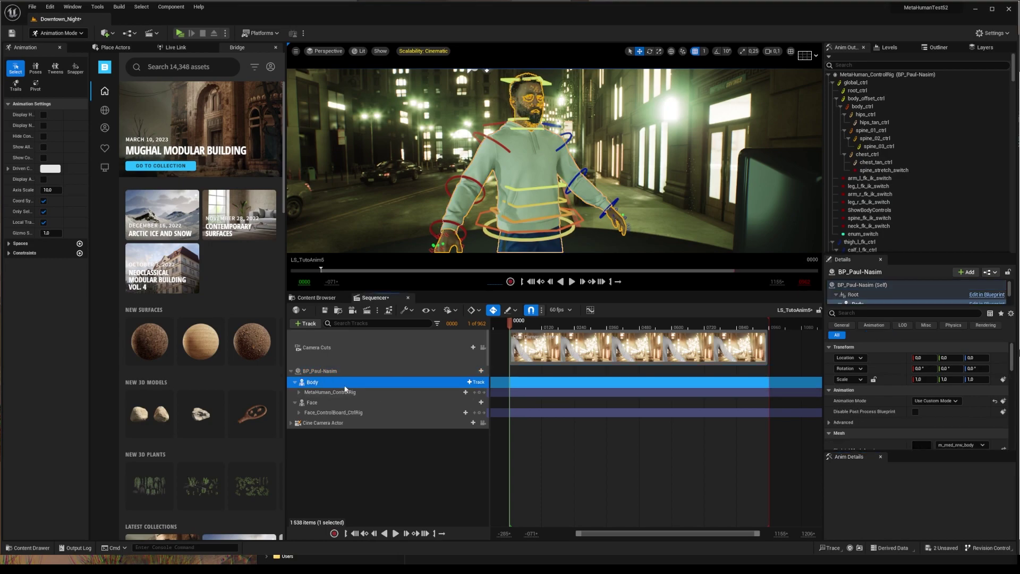
click(956, 402)
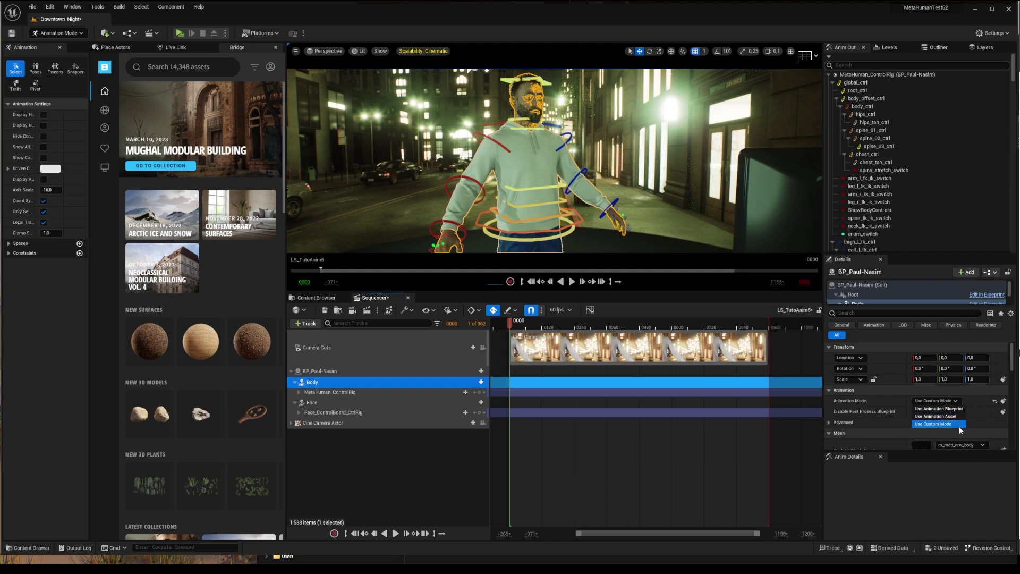
click(960, 425)
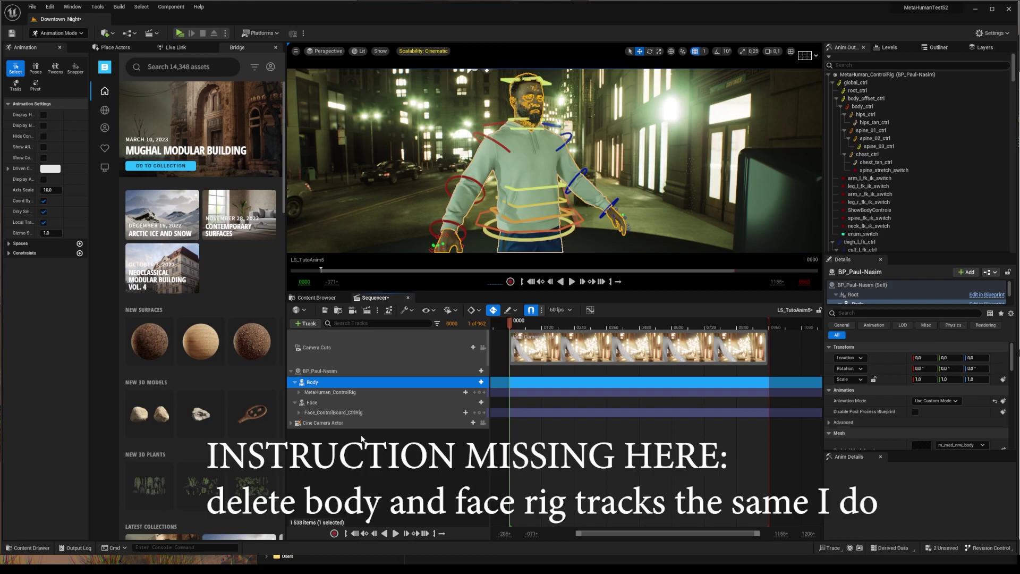
Step: Delete the MetaHuman_ControlRig and Face_ControlBoard_CtrlRig tracks from Body and Face
click(331, 393)
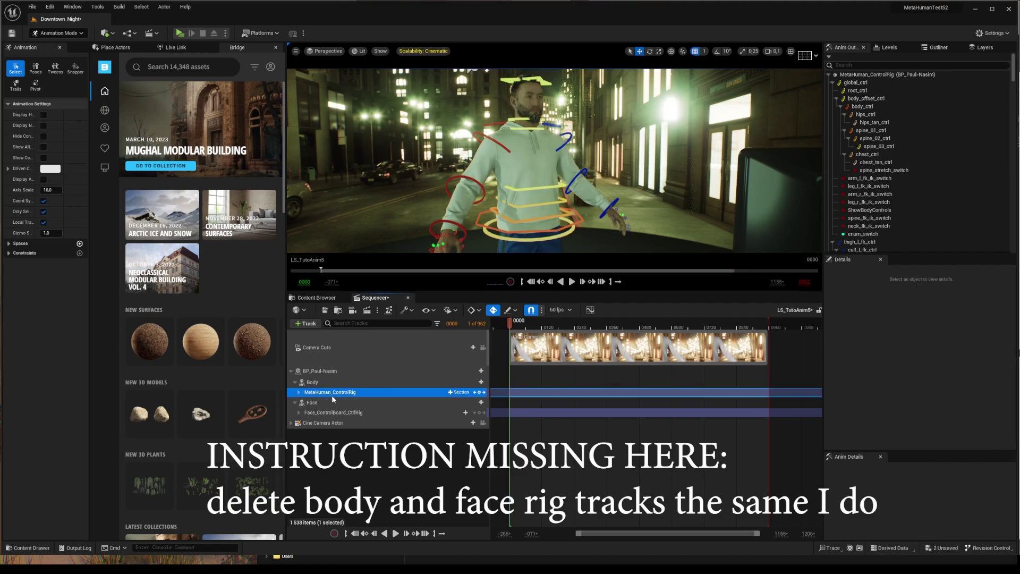
key(Delete)
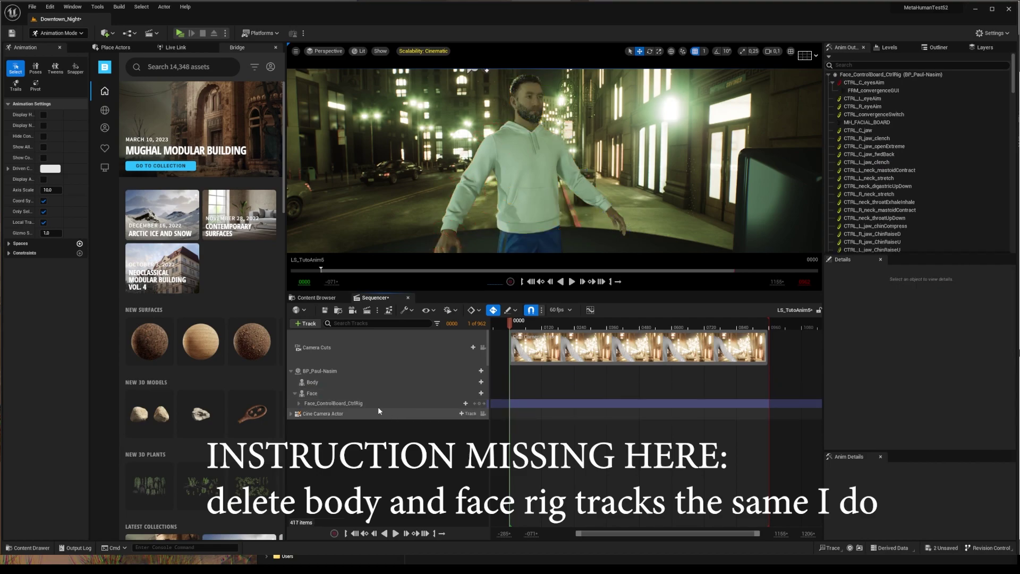
click(372, 404)
key(Delete)
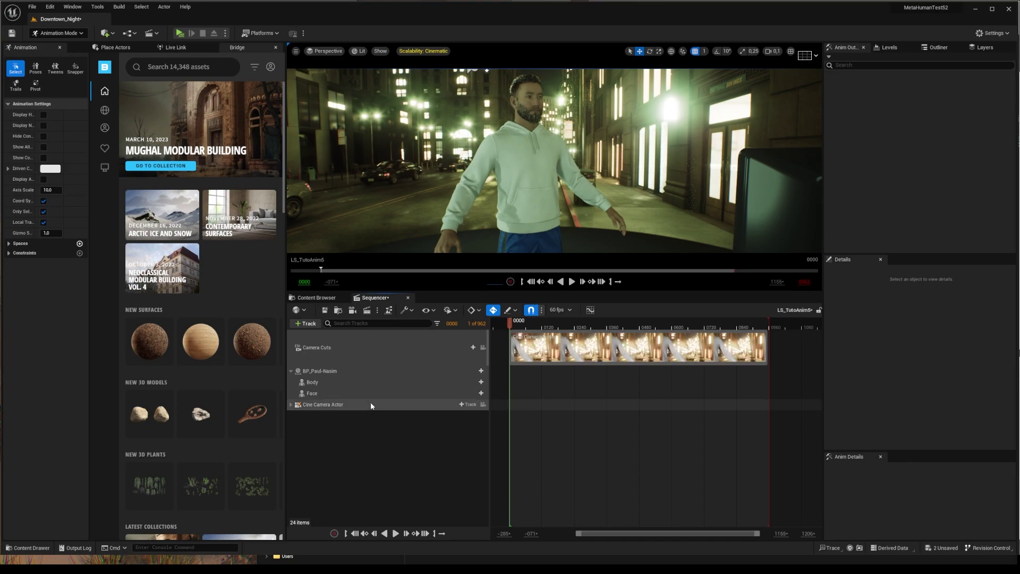
click(348, 384)
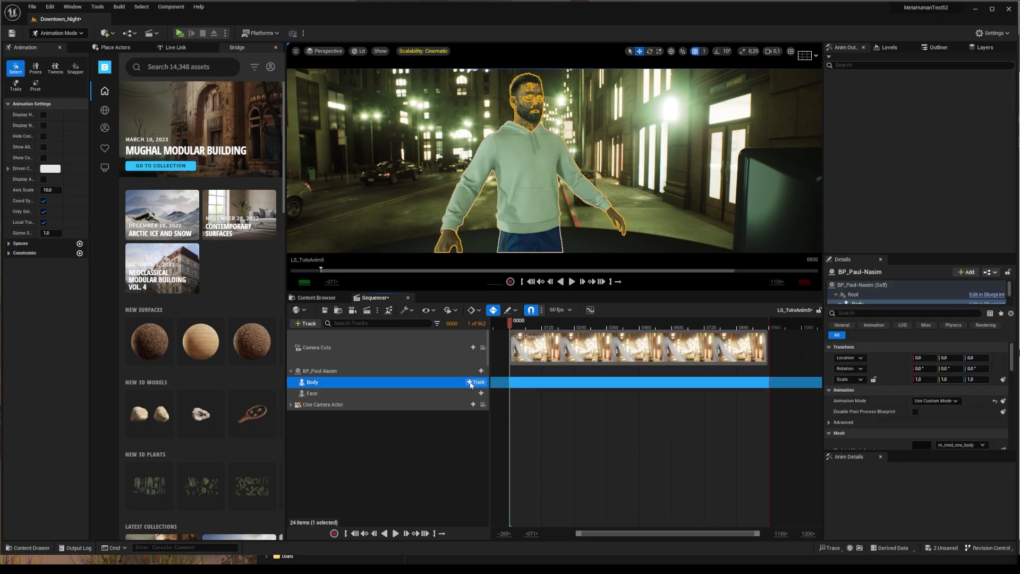
click(471, 382)
Step: Add _RTGFemale_Tough_Walk to the Body track and set the section's play rate to 0.5
mouse_move(591, 176)
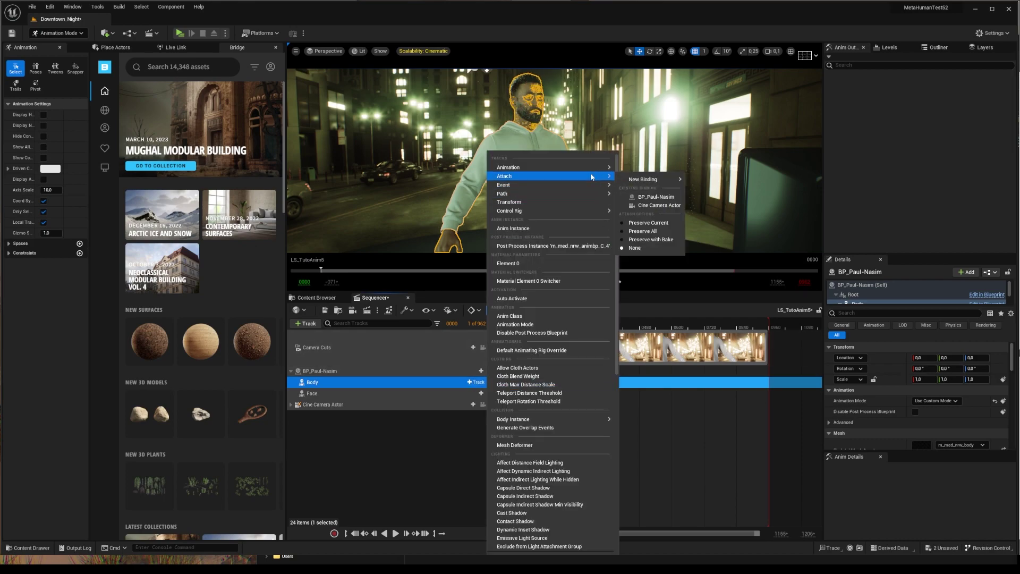
click(659, 224)
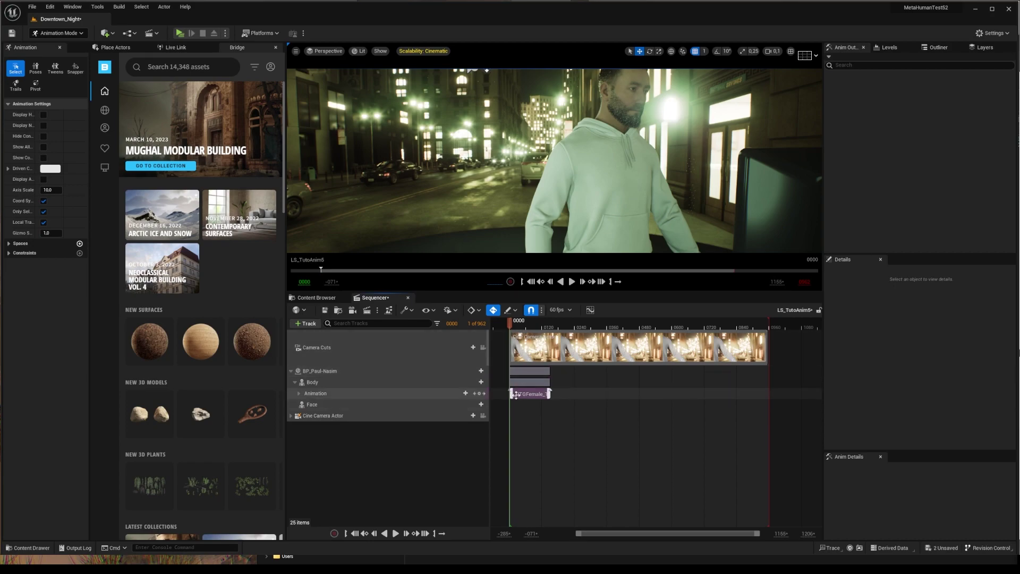
click(522, 393)
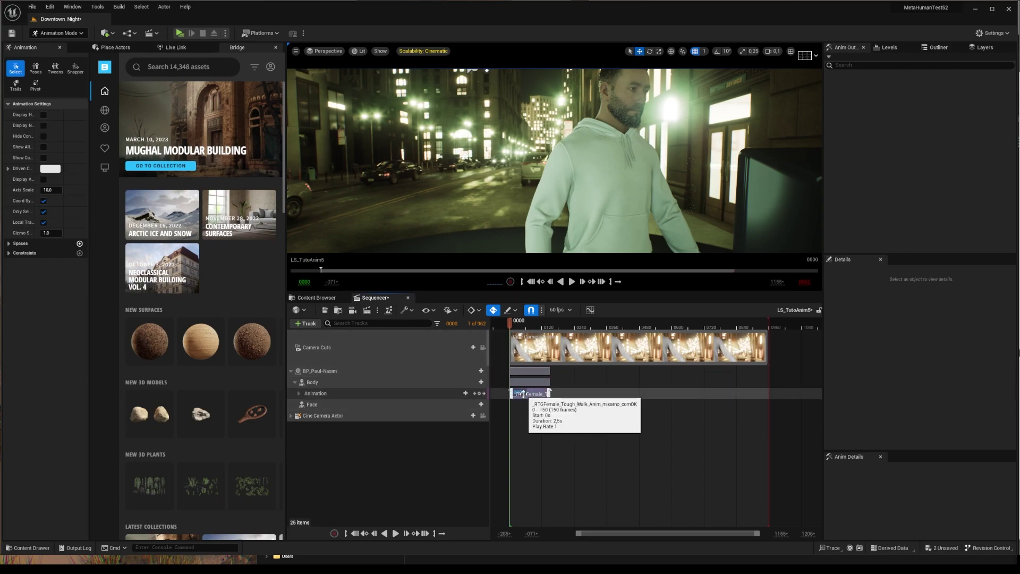
right_click(524, 396)
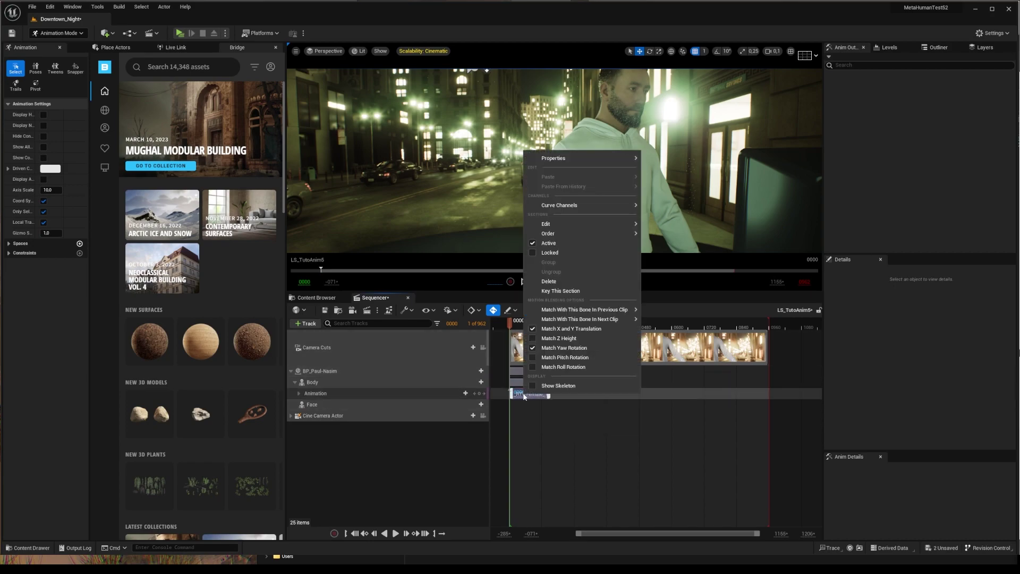
mouse_move(611, 158)
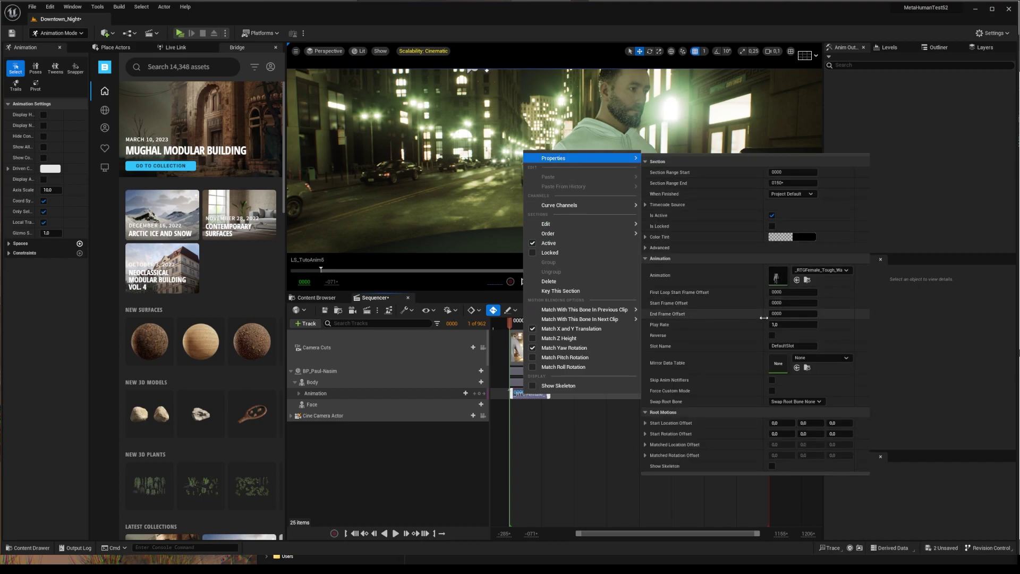
click(783, 324)
text(0.5)
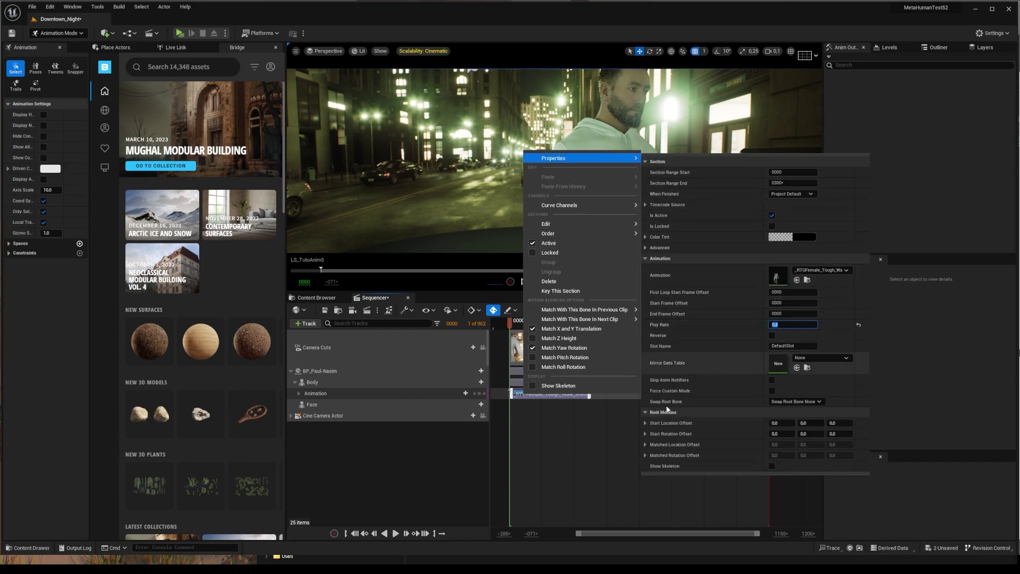
click(589, 432)
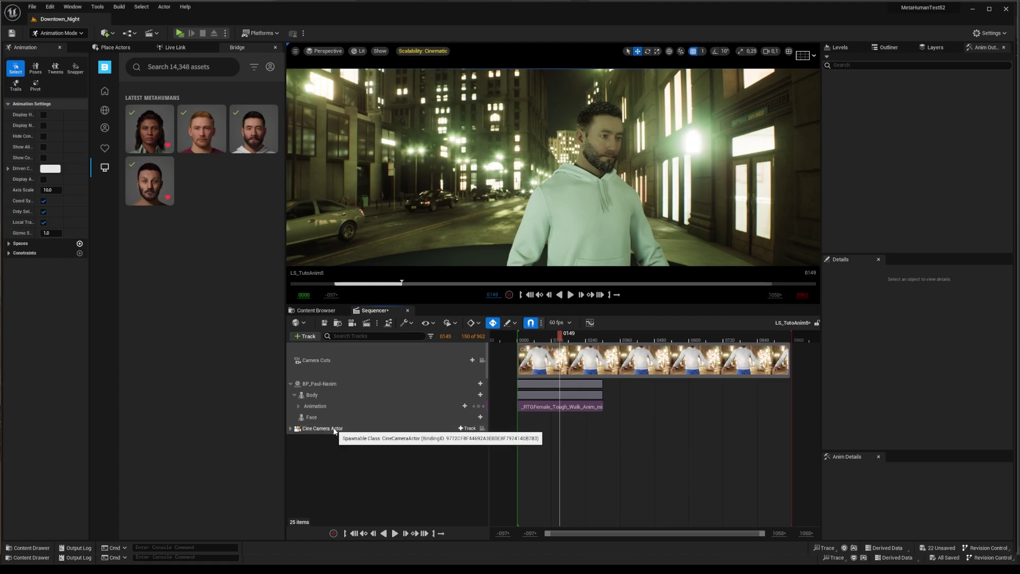
Step: At the first frame, key the Face's Animation Mode to Use Custom Mode
click(335, 429)
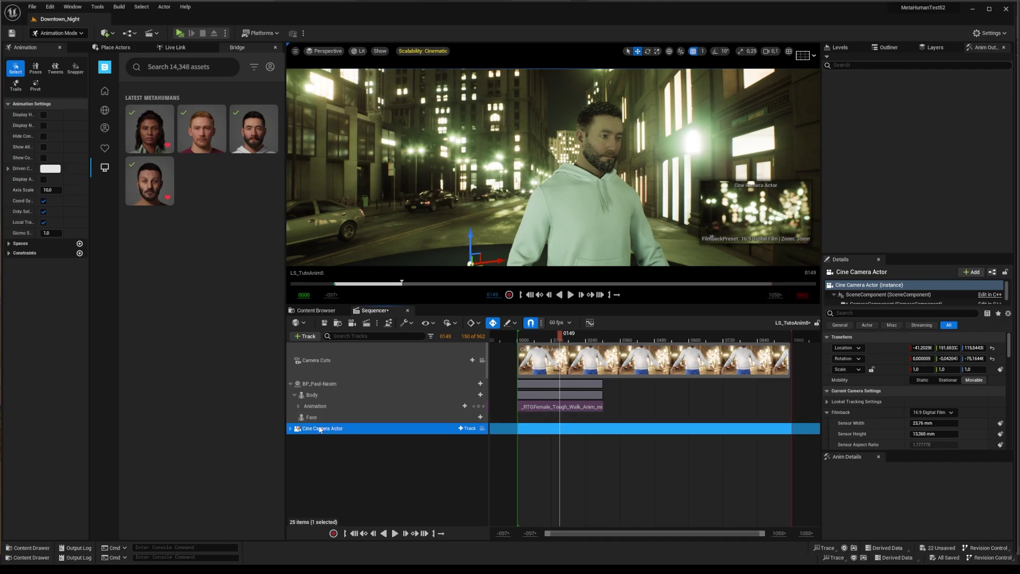
click(708, 414)
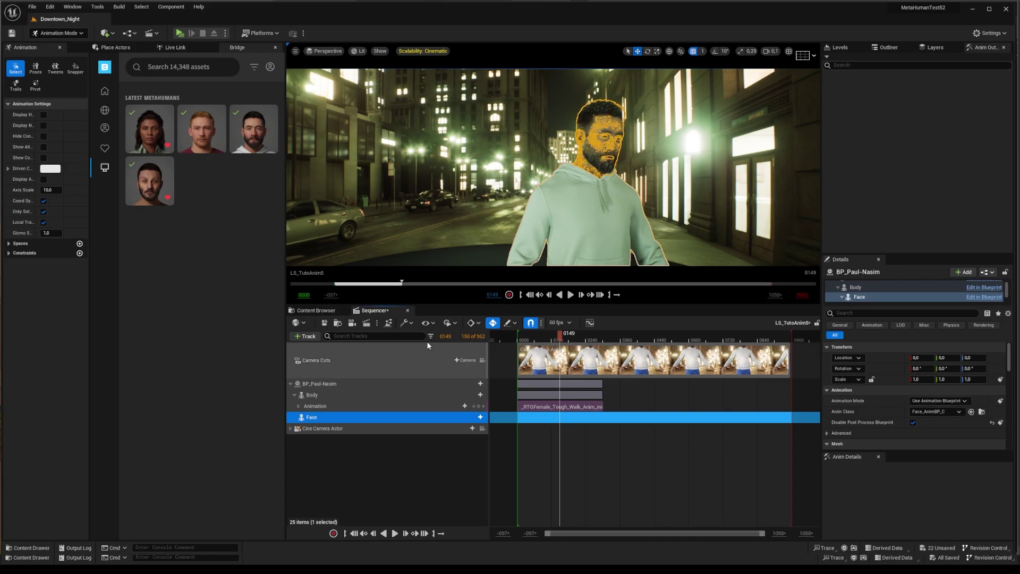
key(Up)
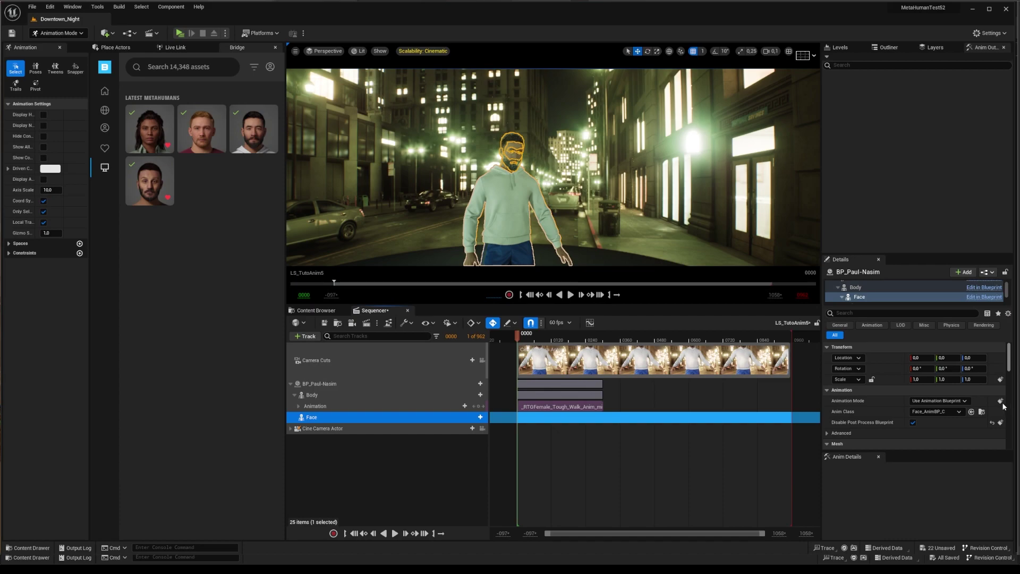
click(1000, 401)
click(940, 400)
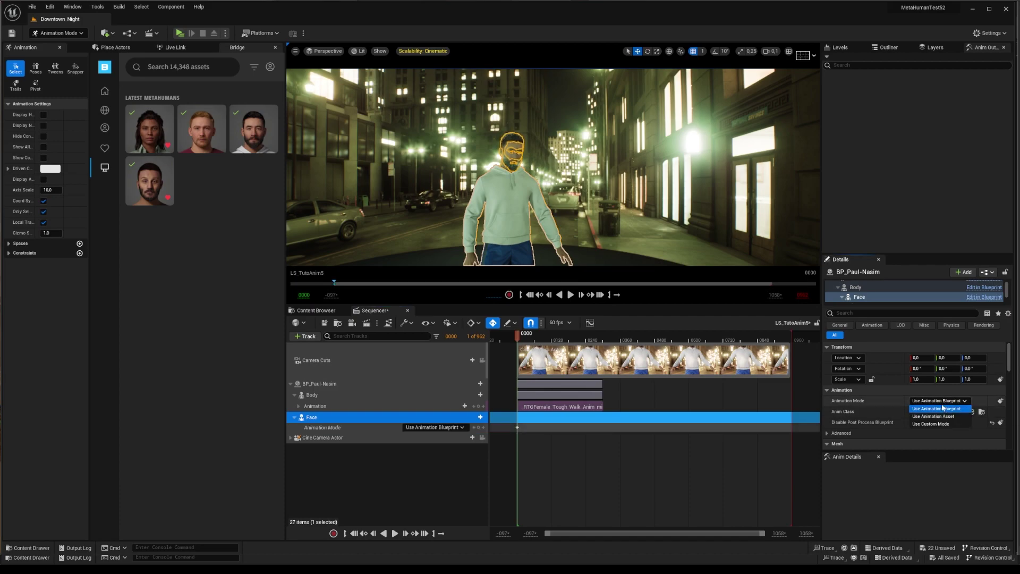
click(931, 424)
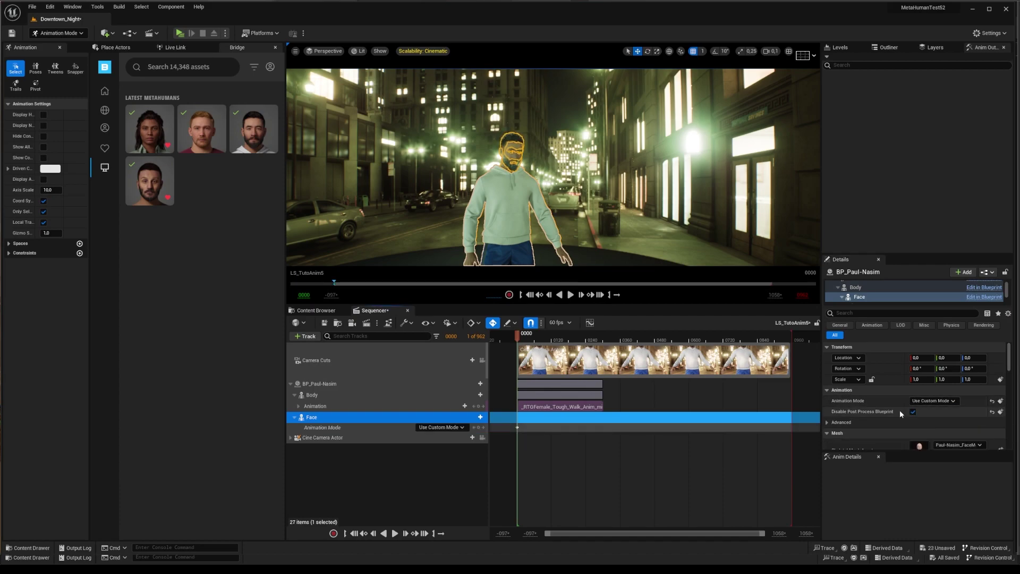
Step: Key Disable Post Process Blueprint on for the Face and preview the walk around frame 97
click(1000, 411)
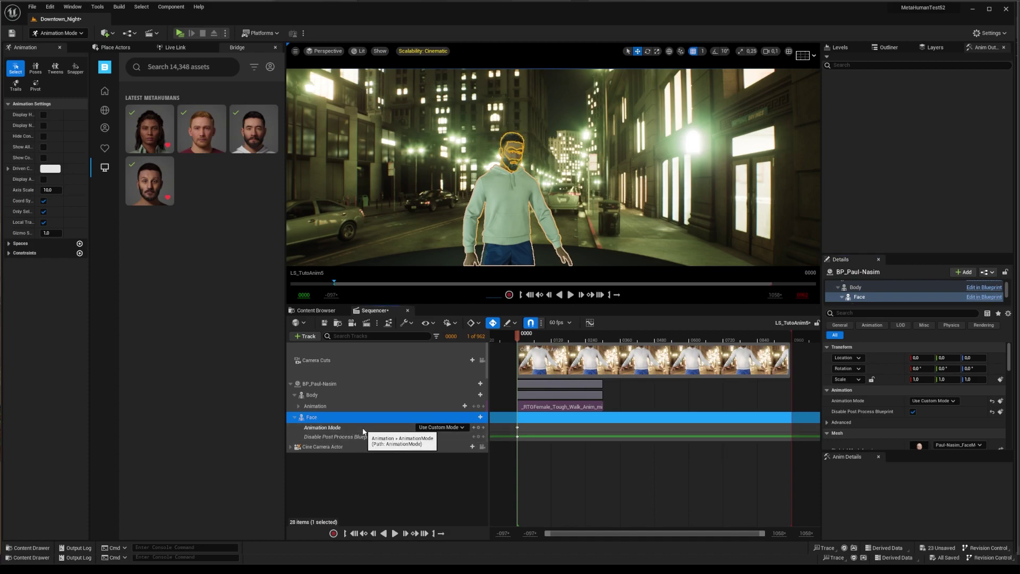
click(398, 437)
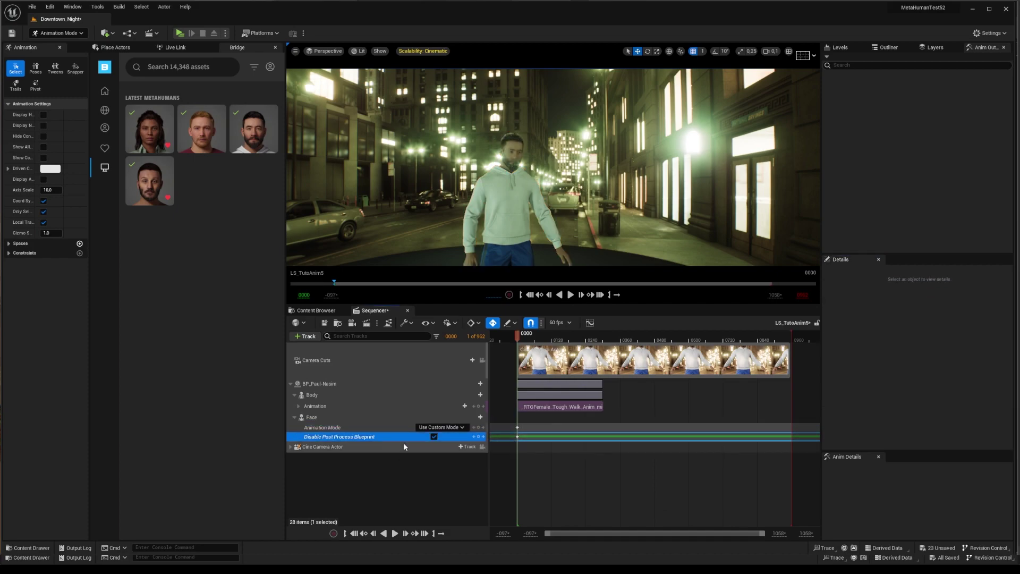
drag(517, 336, 548, 341)
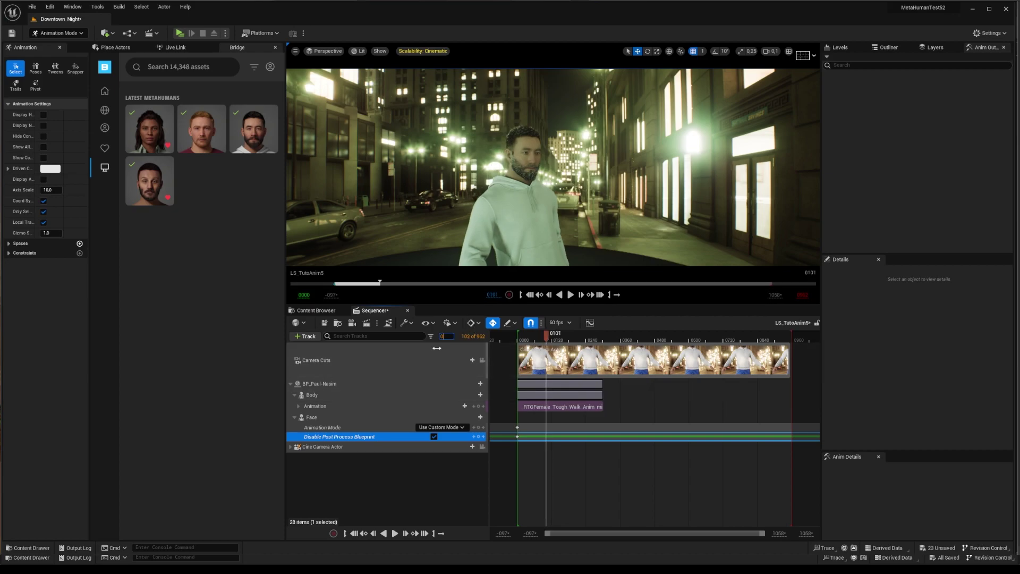
key(Up)
click(325, 418)
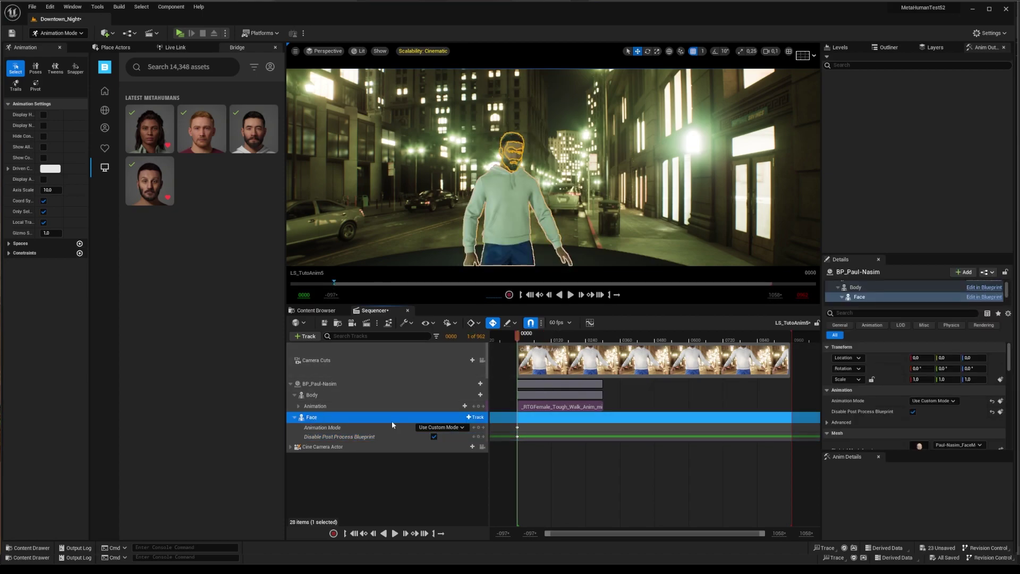
Step: Add an Animation track to Face holding the _AnimFaceBaked animation
click(477, 417)
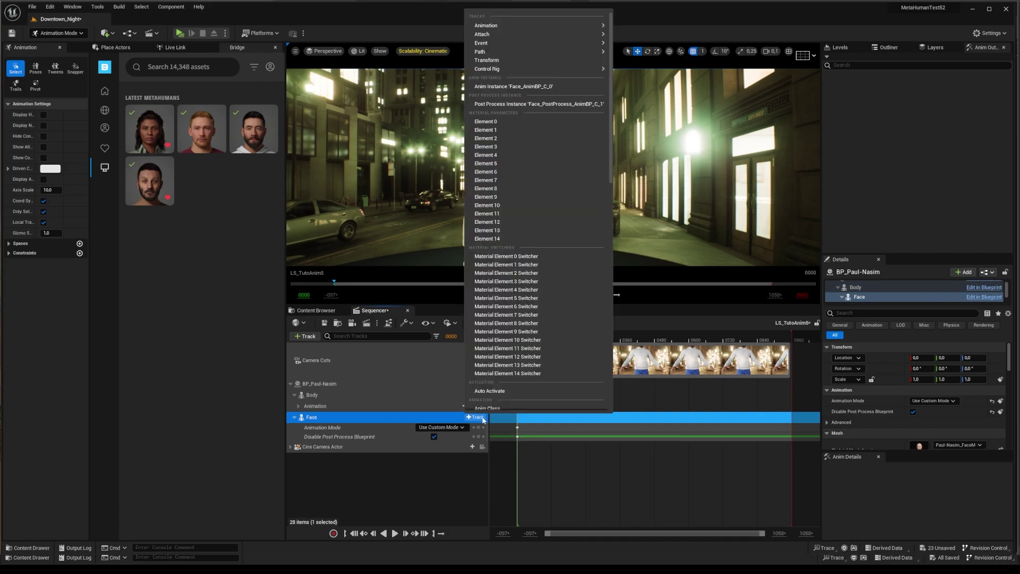
mouse_move(497, 32)
mouse_move(698, 61)
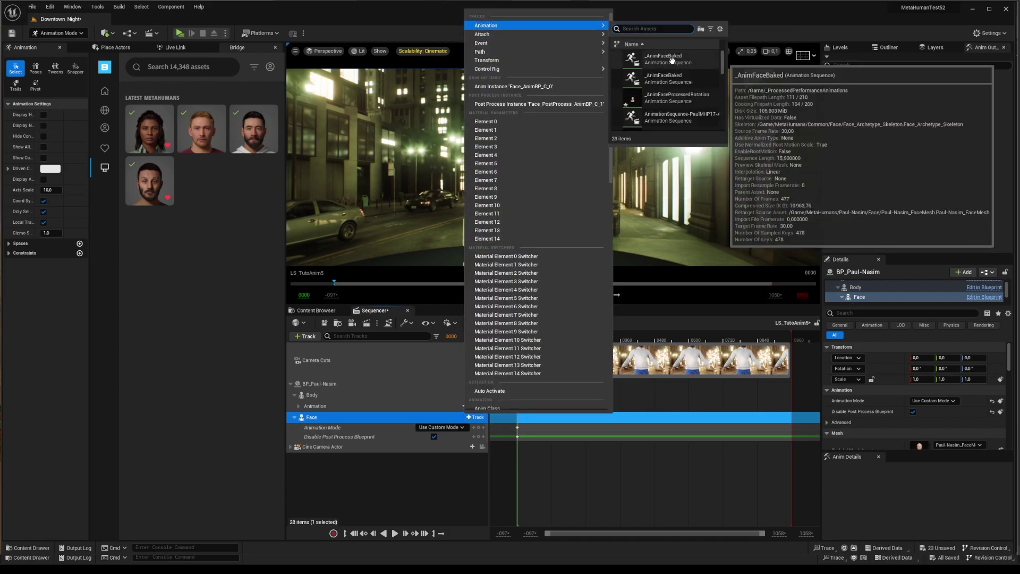
click(698, 61)
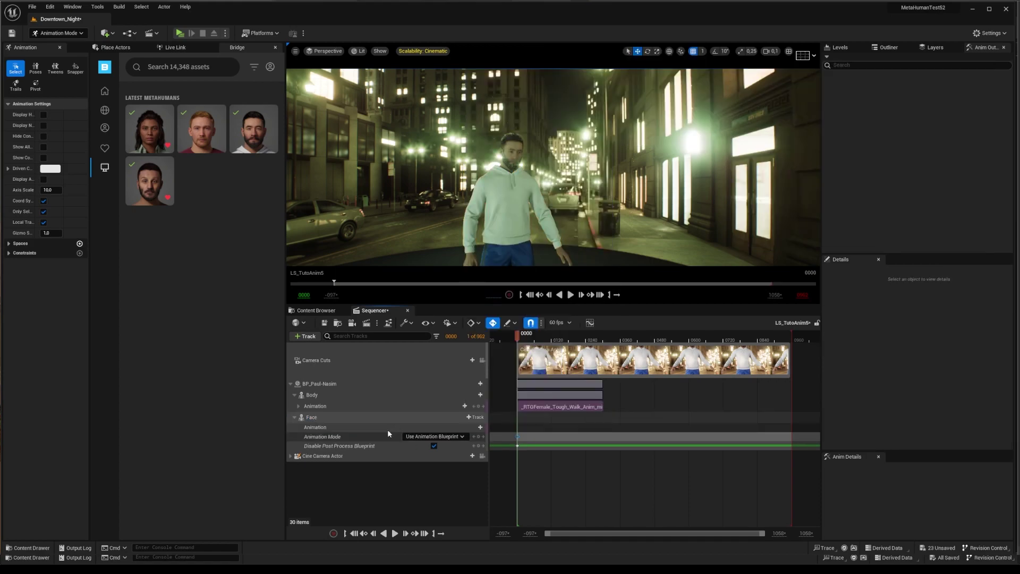
click(385, 429)
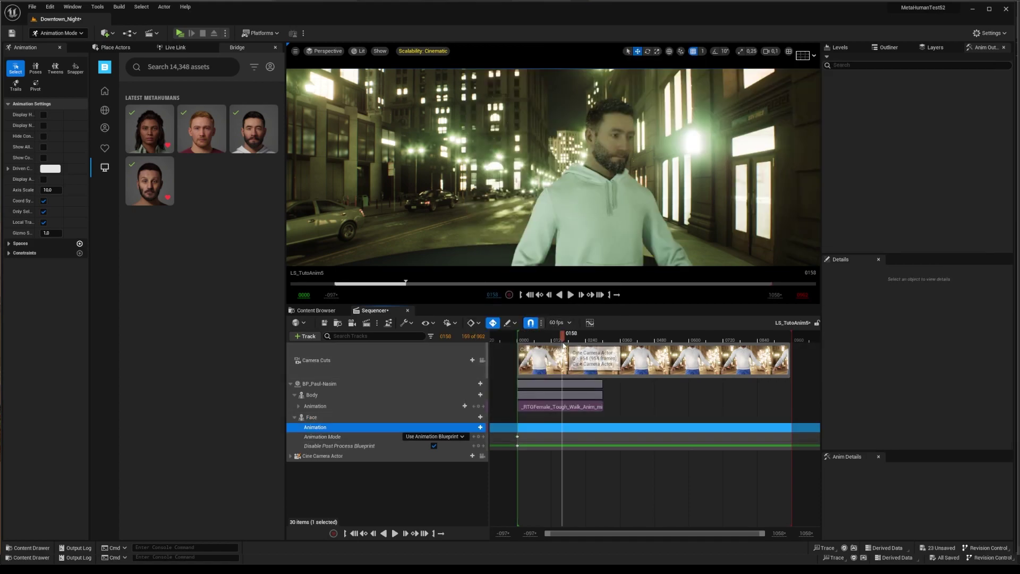
click(471, 427)
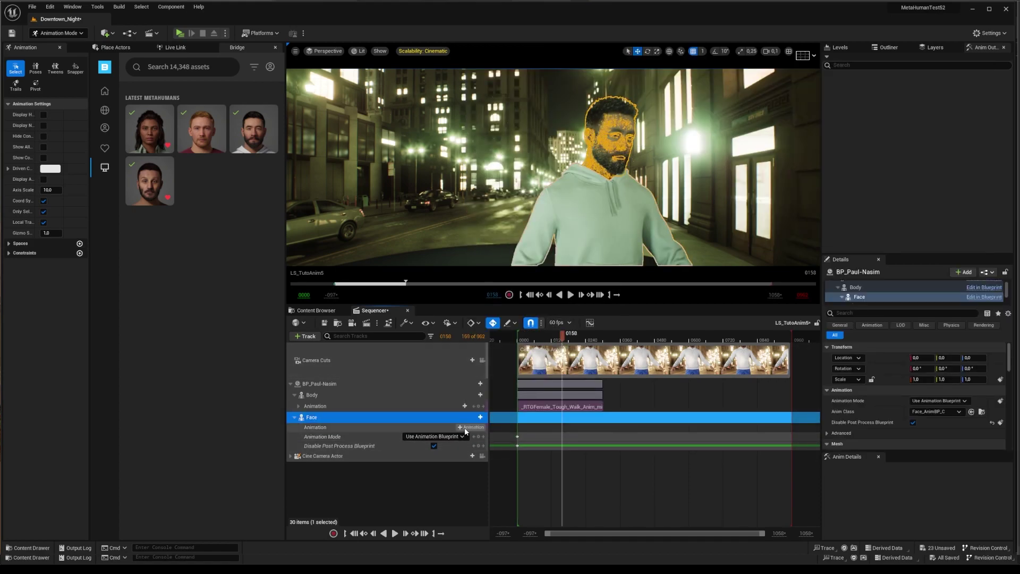
click(429, 431)
click(471, 427)
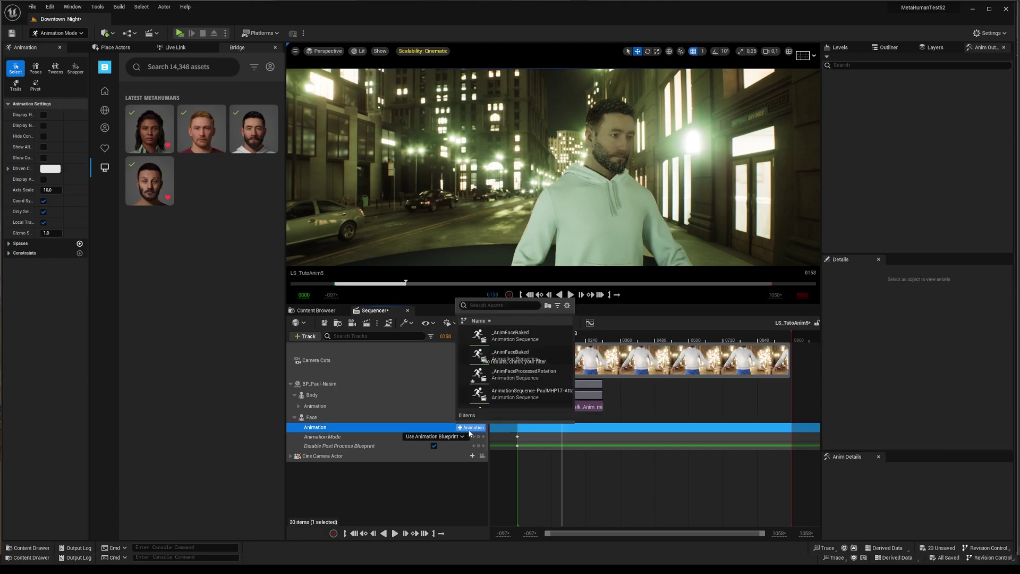
click(512, 338)
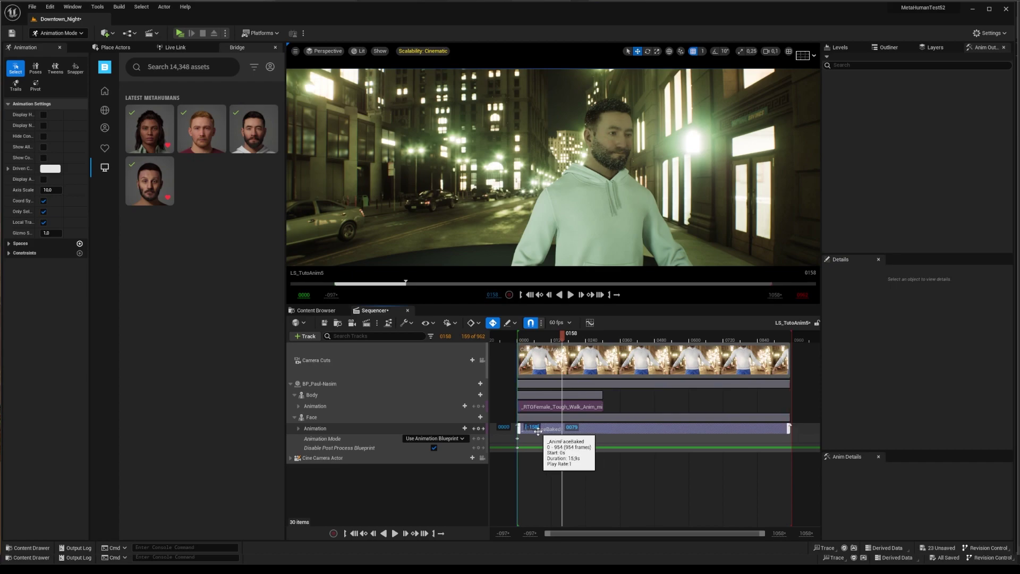
Step: Move the _AnimFaceBaked section to start at frame 0 and scrub to preview it
drag(553, 434, 531, 433)
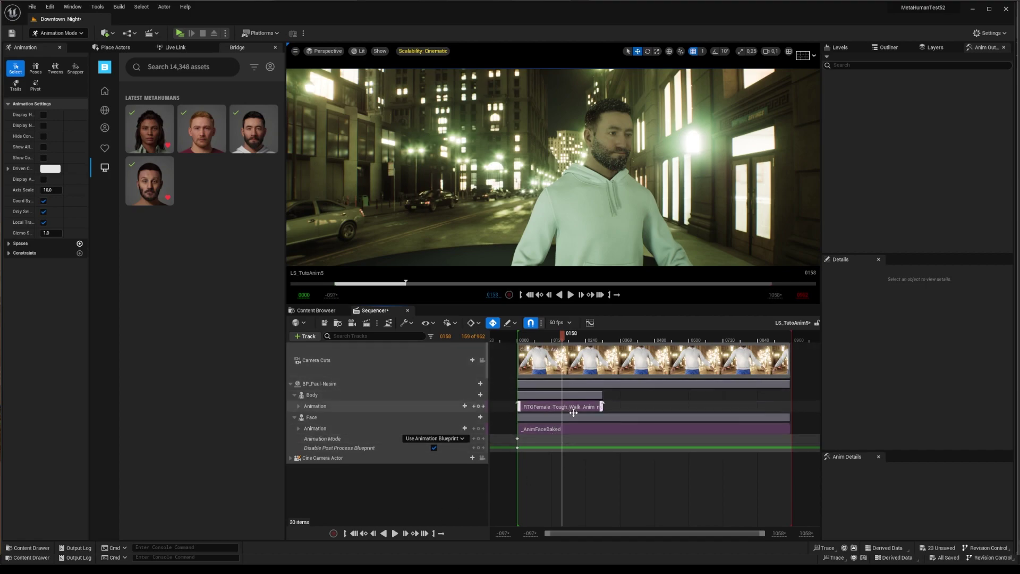
ctrl+scroll(579, 425, up, 3)
right_drag(604, 499, 666, 510)
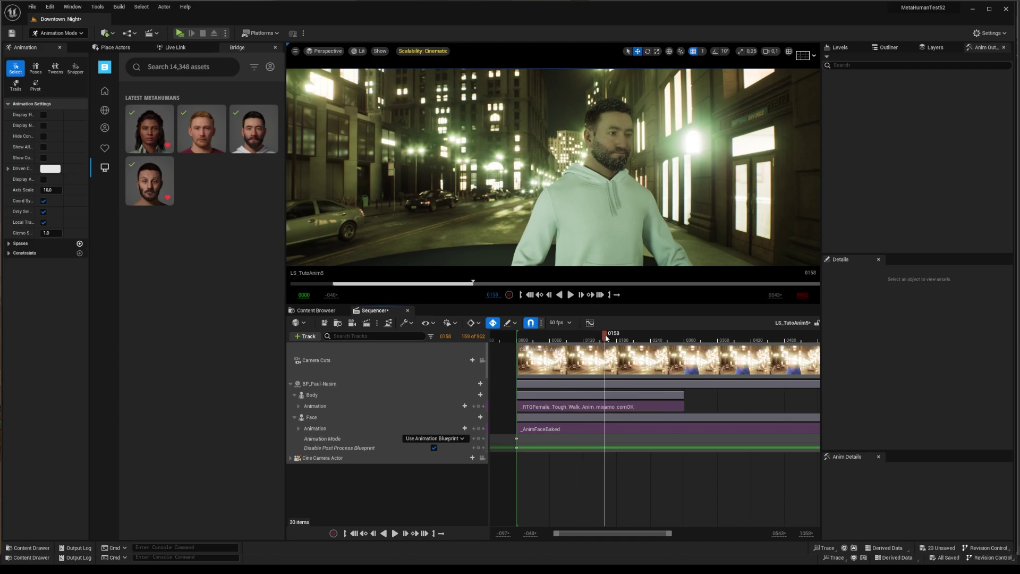
mouse_move(614, 339)
mouse_down()
mouse_move(553, 336)
mouse_move(614, 337)
mouse_up()
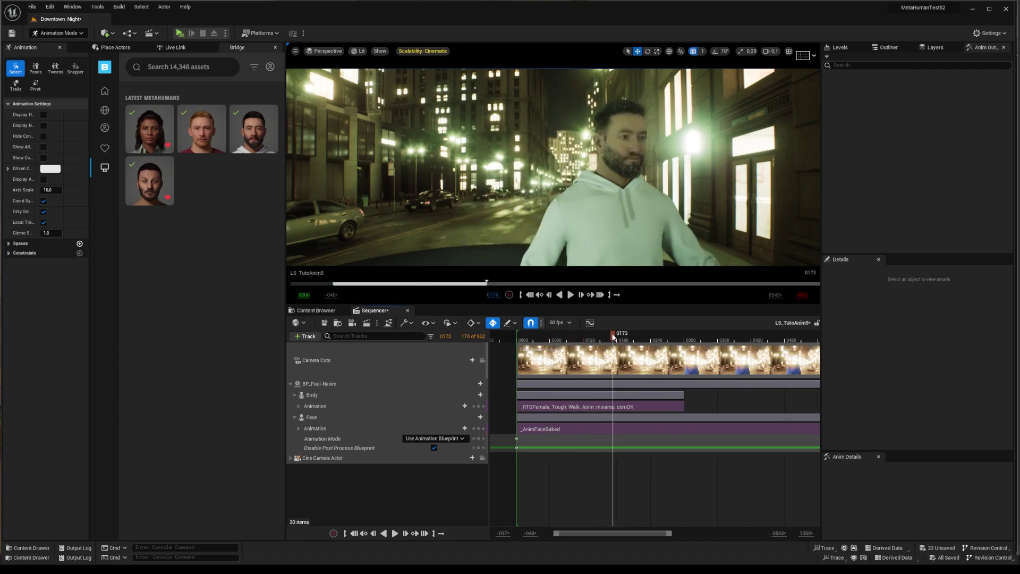
Step: Pilot the cine camera, put _AnimBodyCapoeira_Anim_mixamo_comOK on Body at frame 0, shift the face section earlier
click(325, 51)
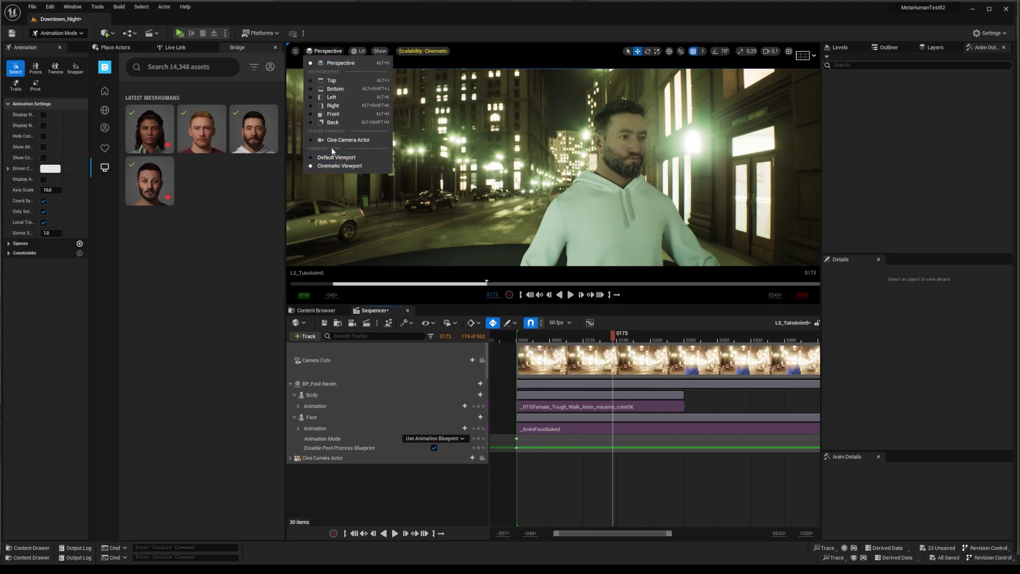
click(348, 140)
click(478, 395)
mouse_move(531, 168)
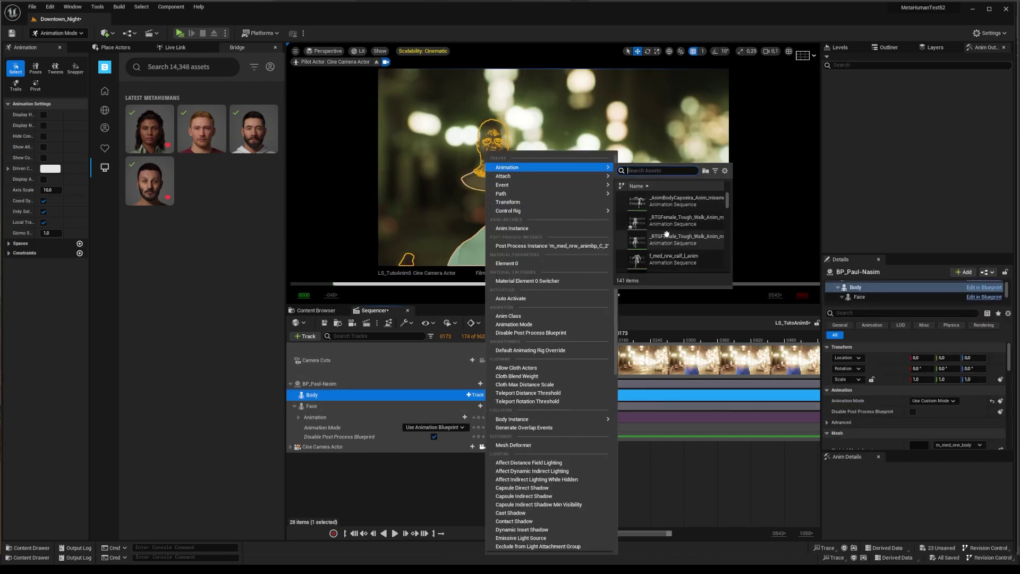
click(671, 201)
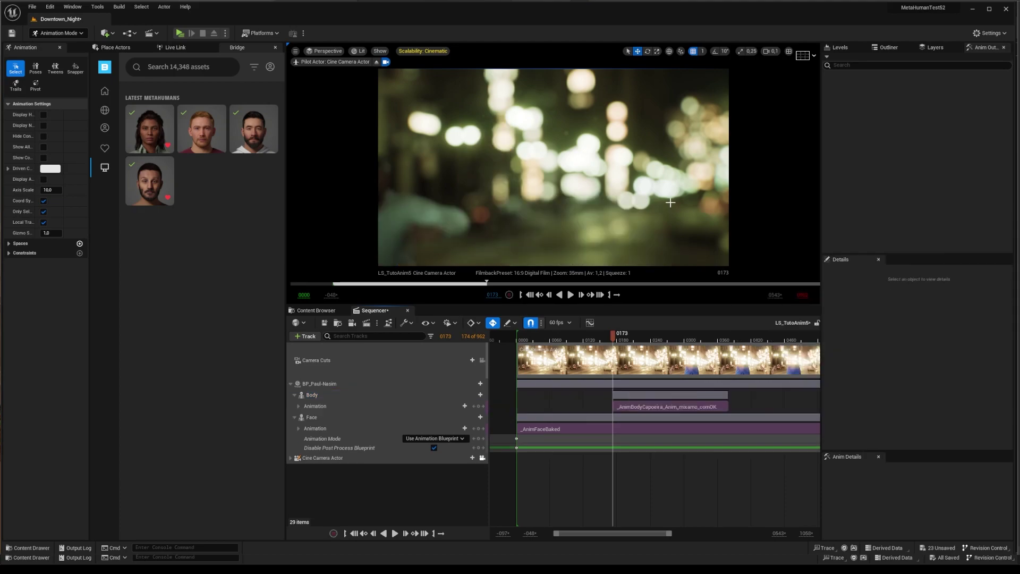
drag(642, 406, 547, 407)
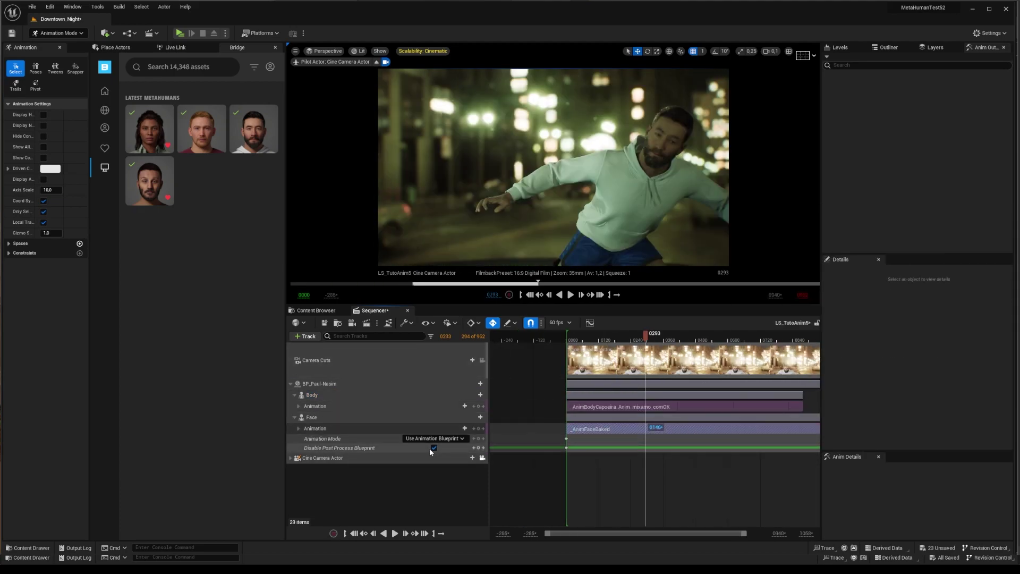
drag(696, 428, 706, 449)
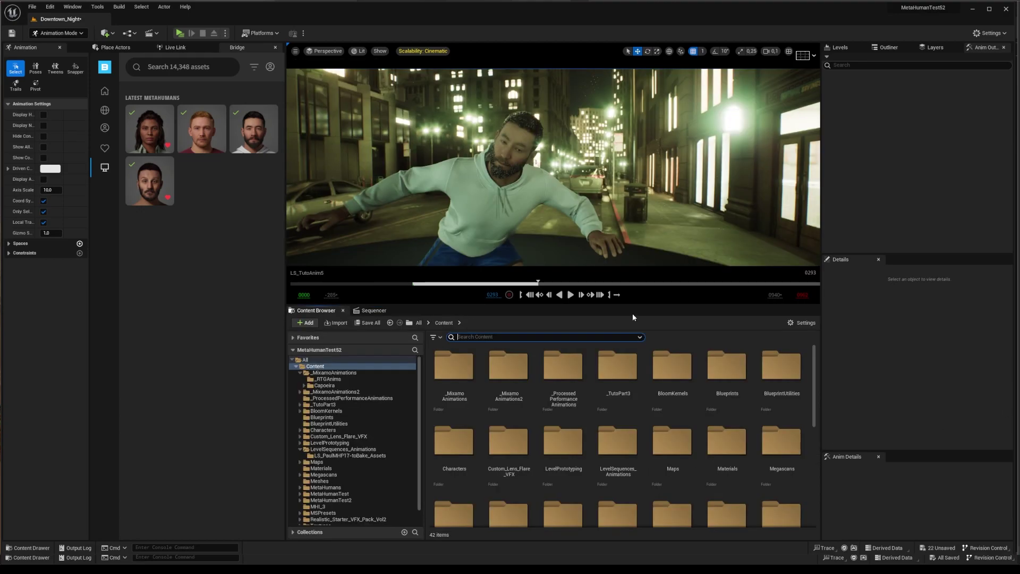
Step: Search for 'anim face bp' and open the Face_AnimBP animation blueprint
text(anim face bp)
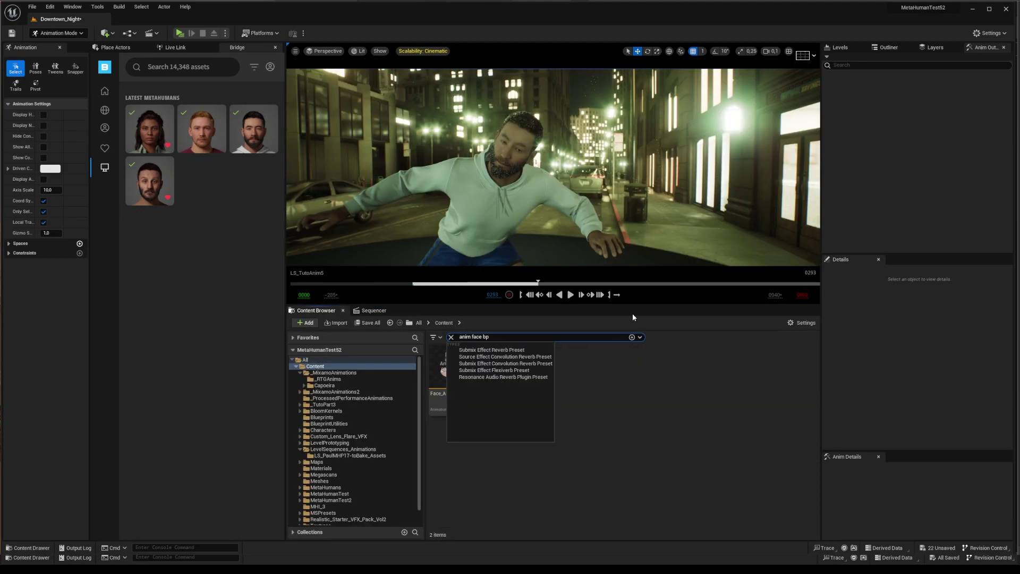
key(Return)
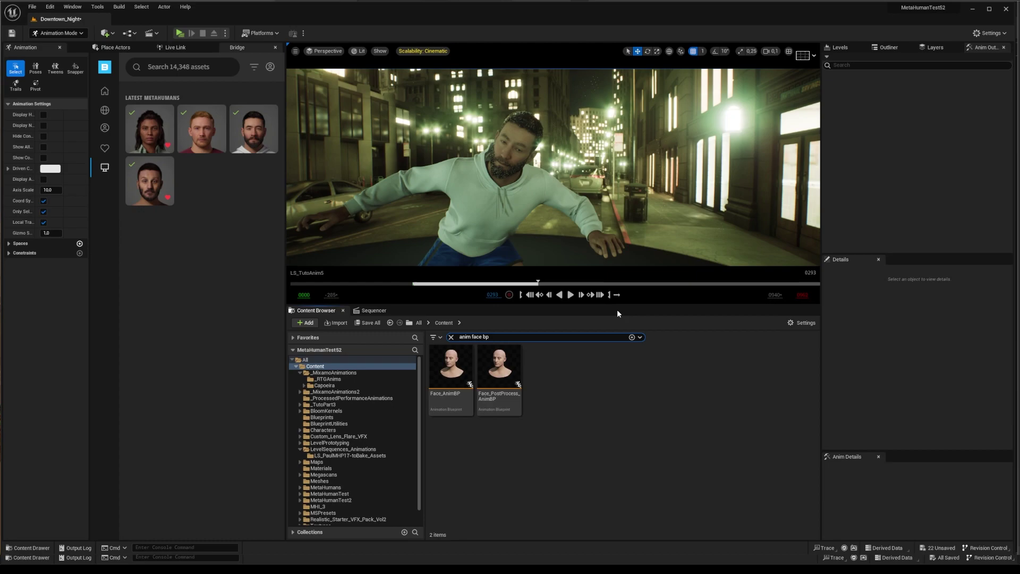
click(441, 370)
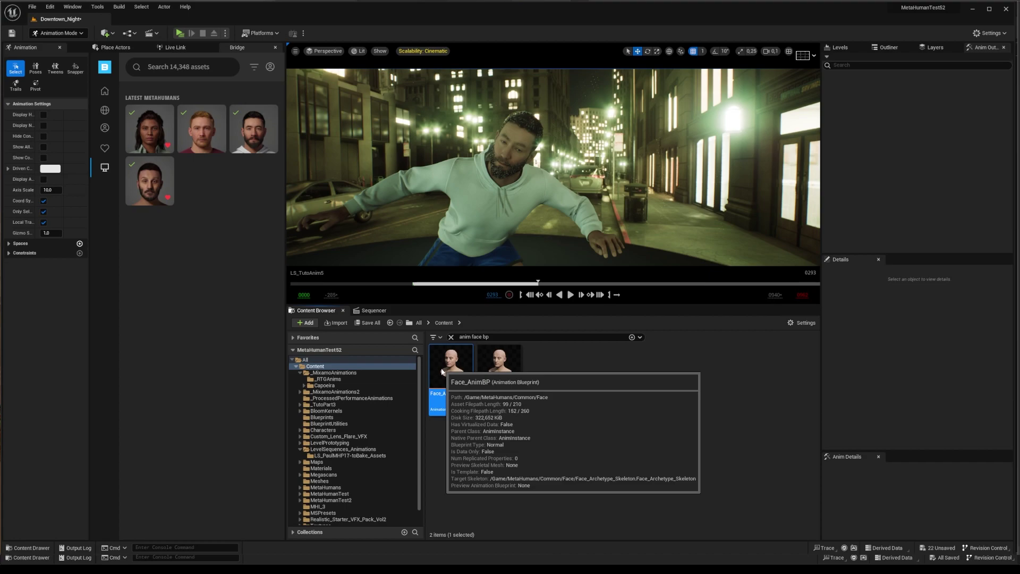
double_click(442, 372)
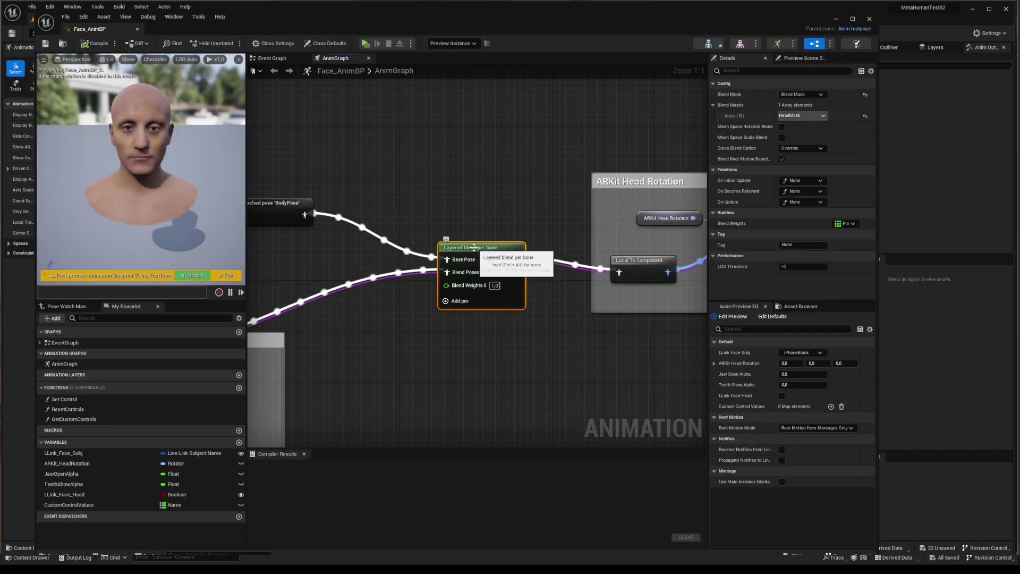
Step: Set Layered blend per bone Blend Mode to Branch Filter, compile, and close the editor
click(807, 95)
click(793, 102)
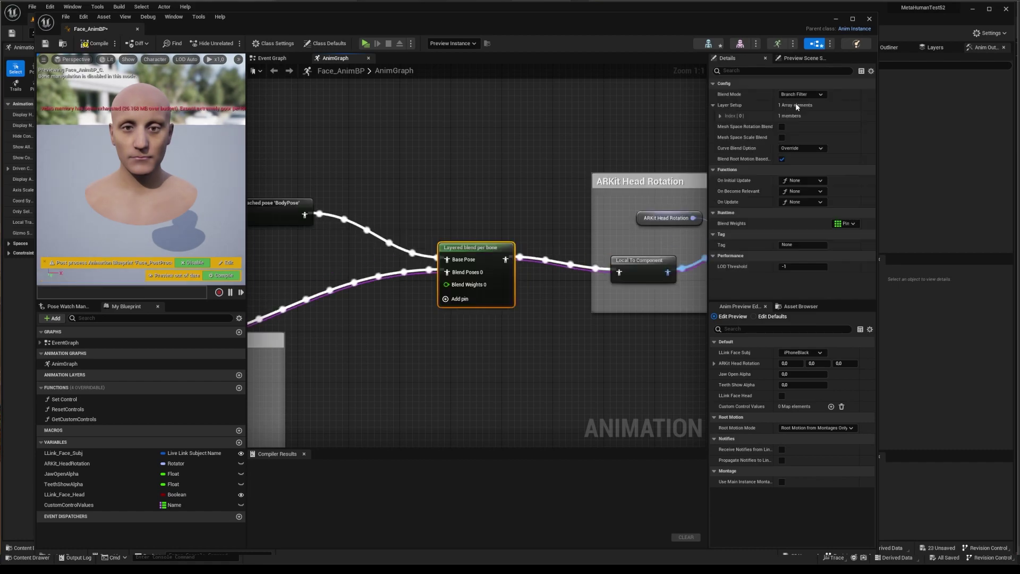
click(516, 195)
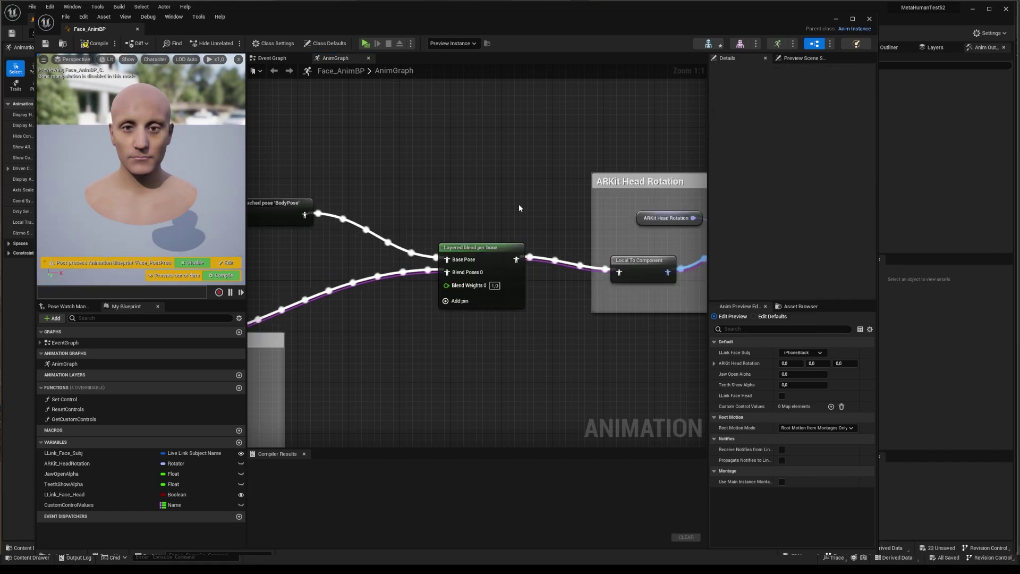
click(89, 45)
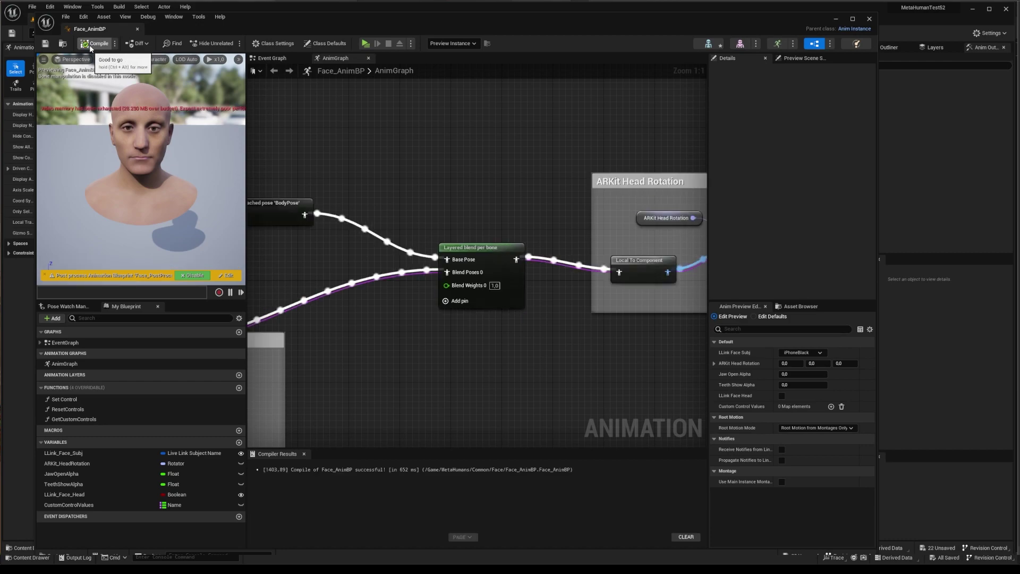
click(869, 19)
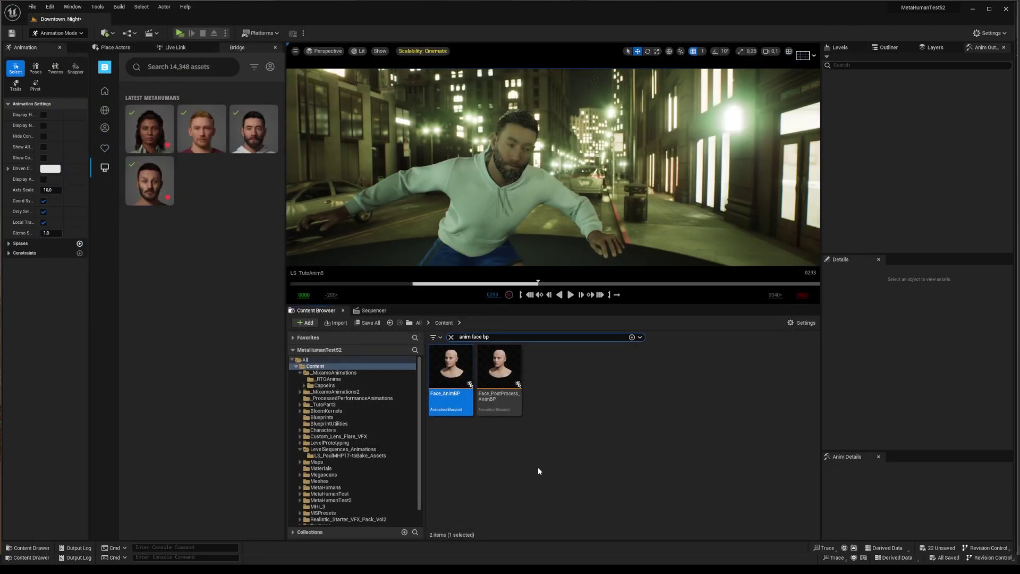
Step: Open LS_TutoAnim5 from LevelSequences_Animations and move the _AnimFaceBaked section back to frame 0
click(333, 449)
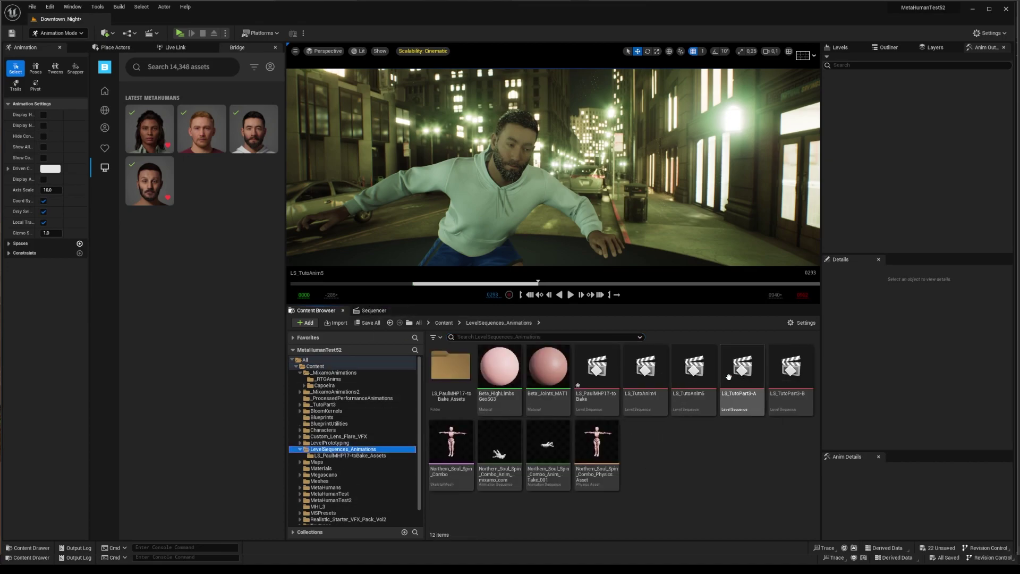
double_click(695, 372)
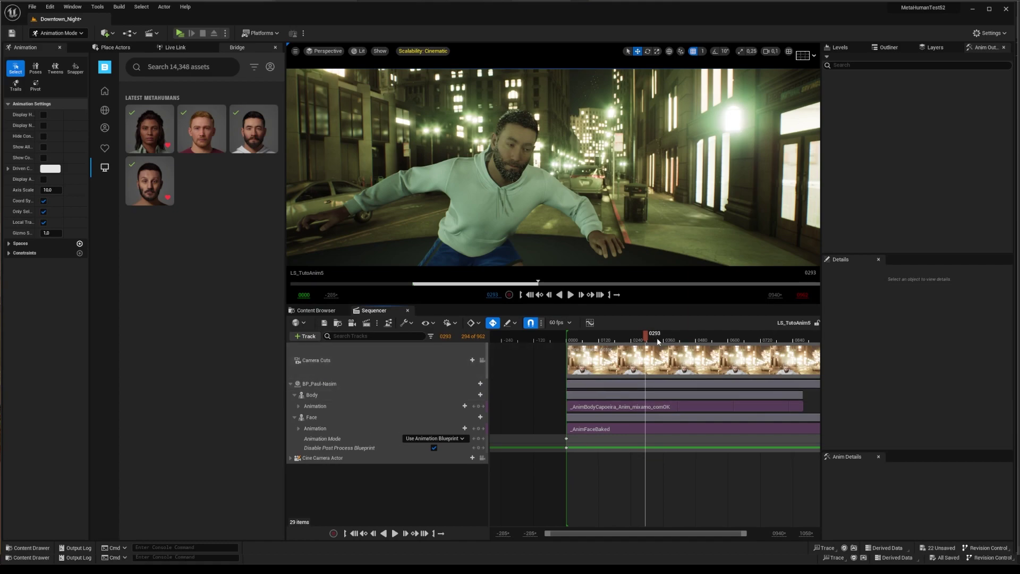
drag(657, 340, 720, 341)
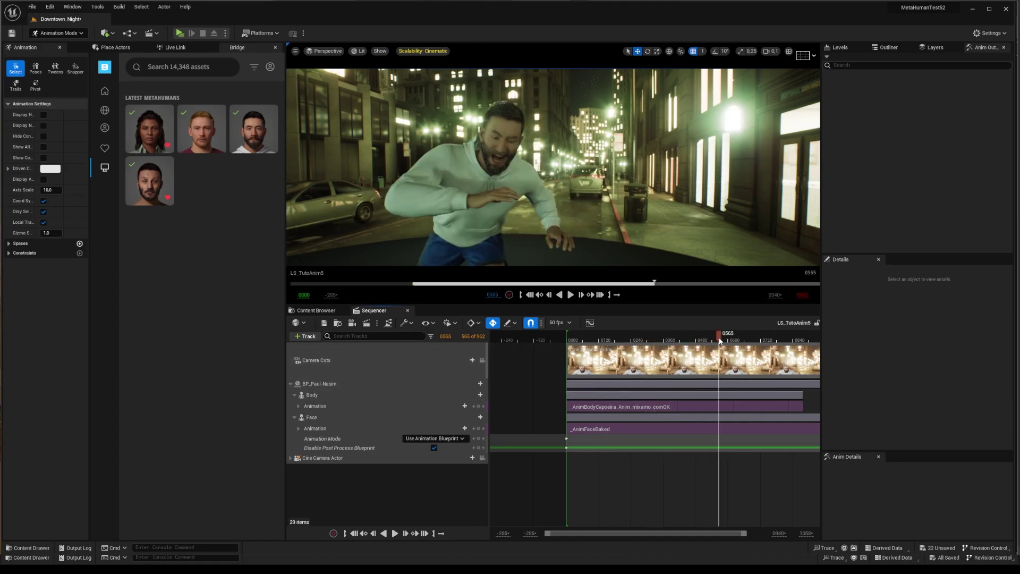
drag(649, 429, 686, 453)
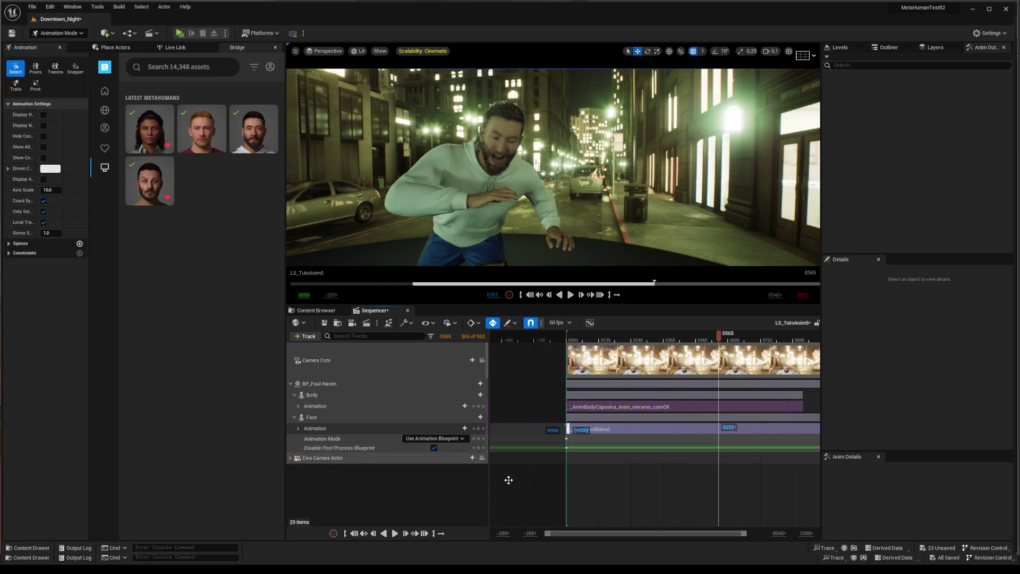
drag(508, 480, 636, 494)
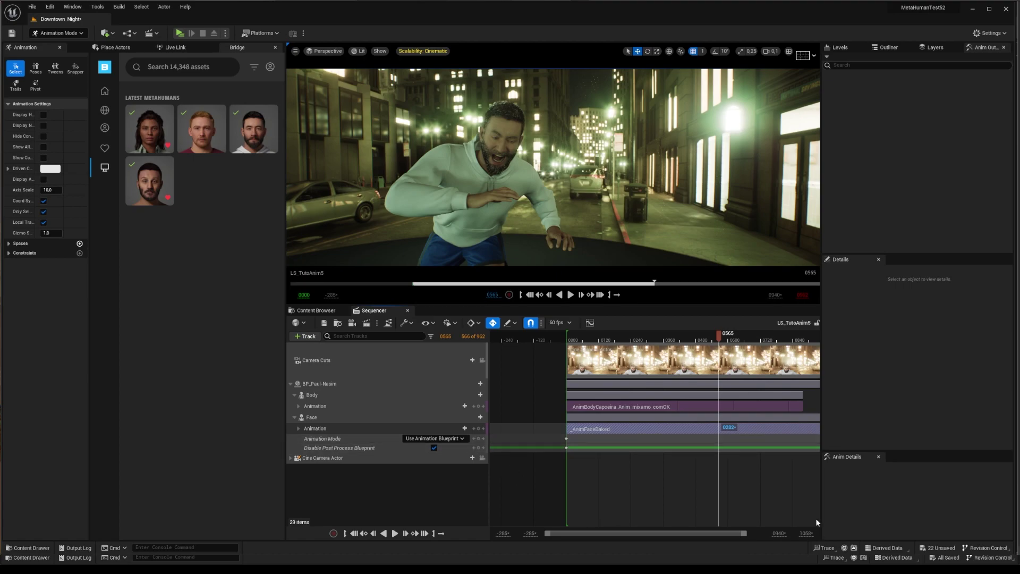